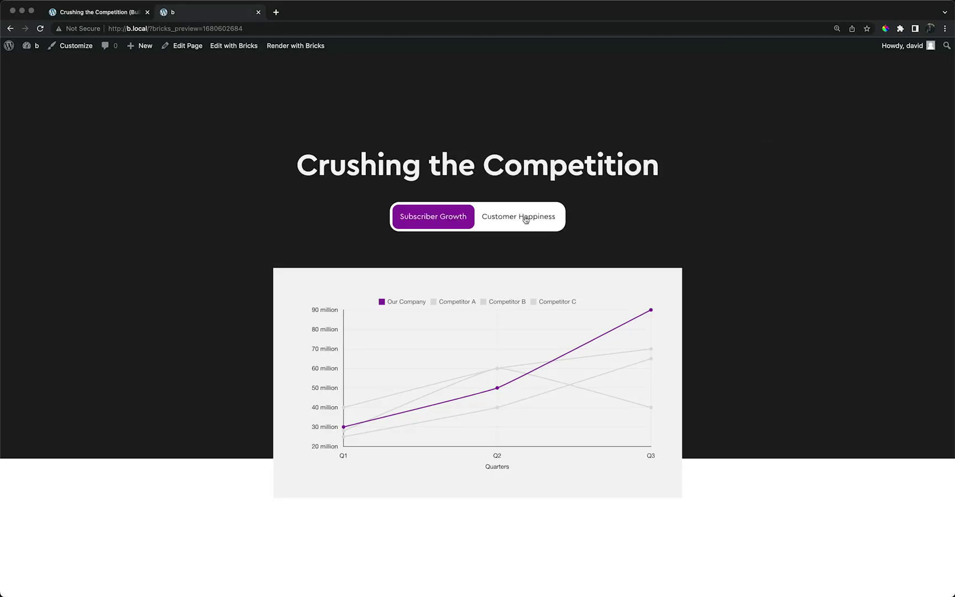
Toggle the preview chart between Customer Happiness and Subscriber Growth, then hide Competitor B and A lines.
click(527, 218)
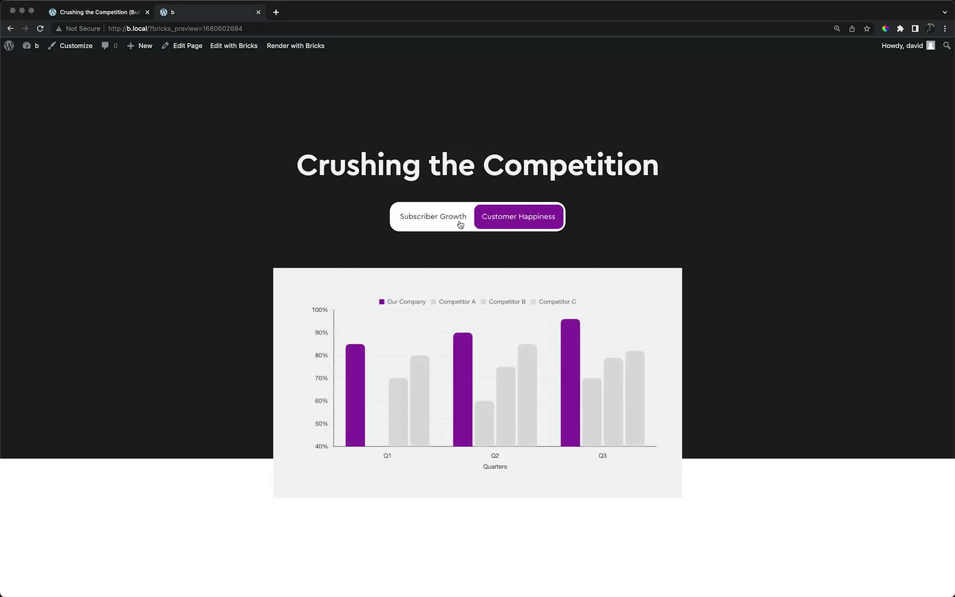
click(441, 222)
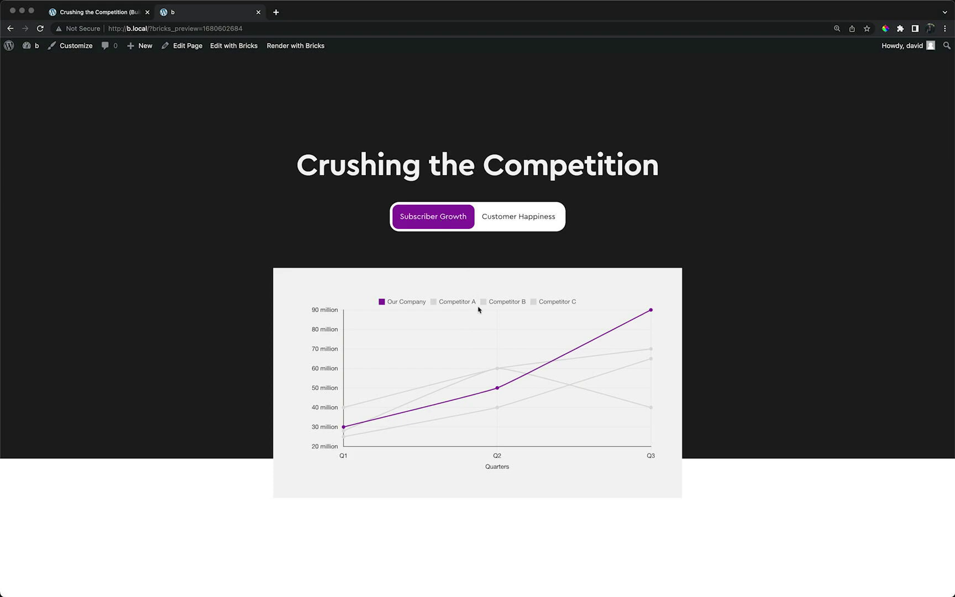
mouse_move(496, 386)
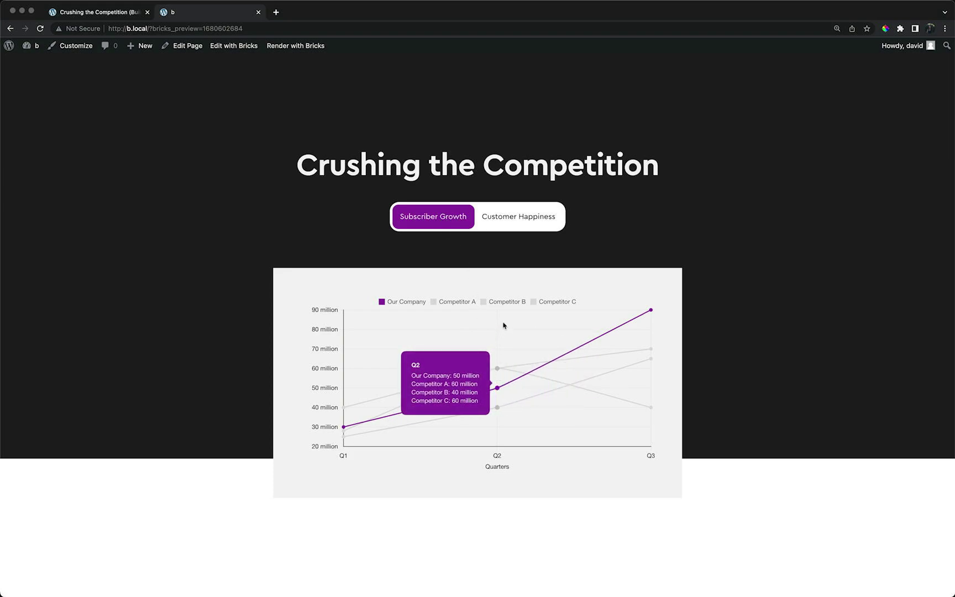
click(510, 301)
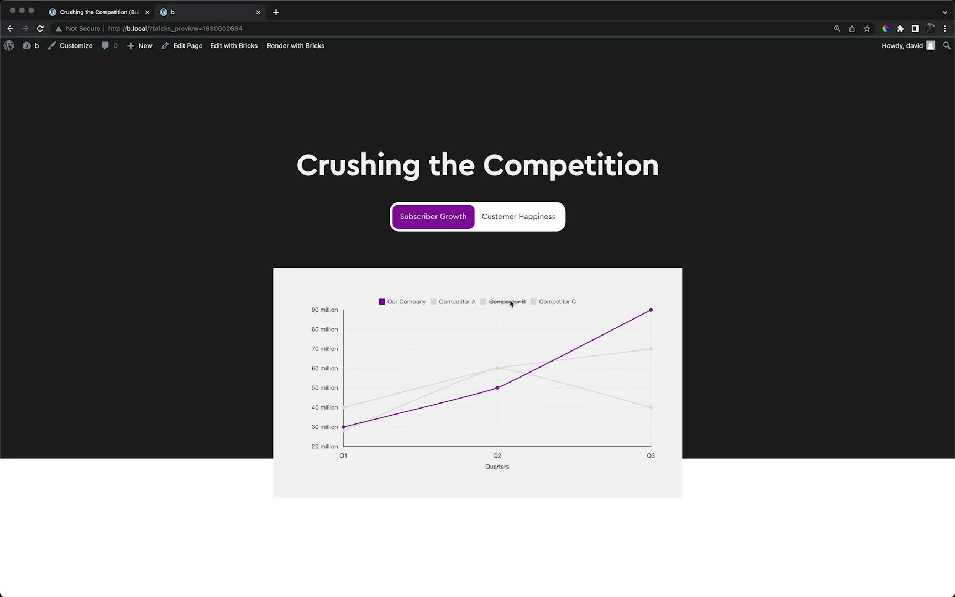
click(459, 303)
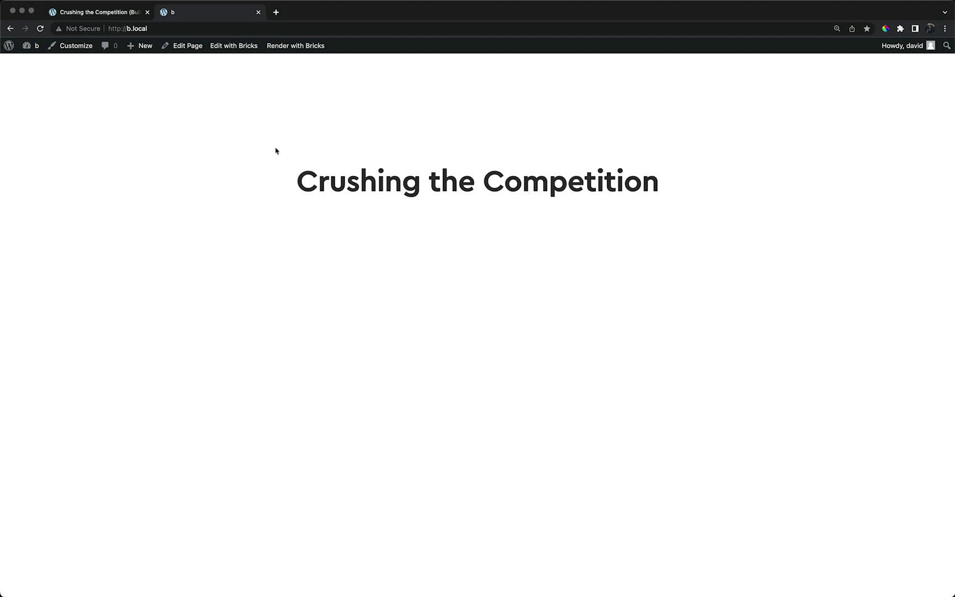
Open the Home page repeater fields group and expand Quarterly Subscribers, then Customer Happiness.
click(35, 63)
mouse_move(41, 308)
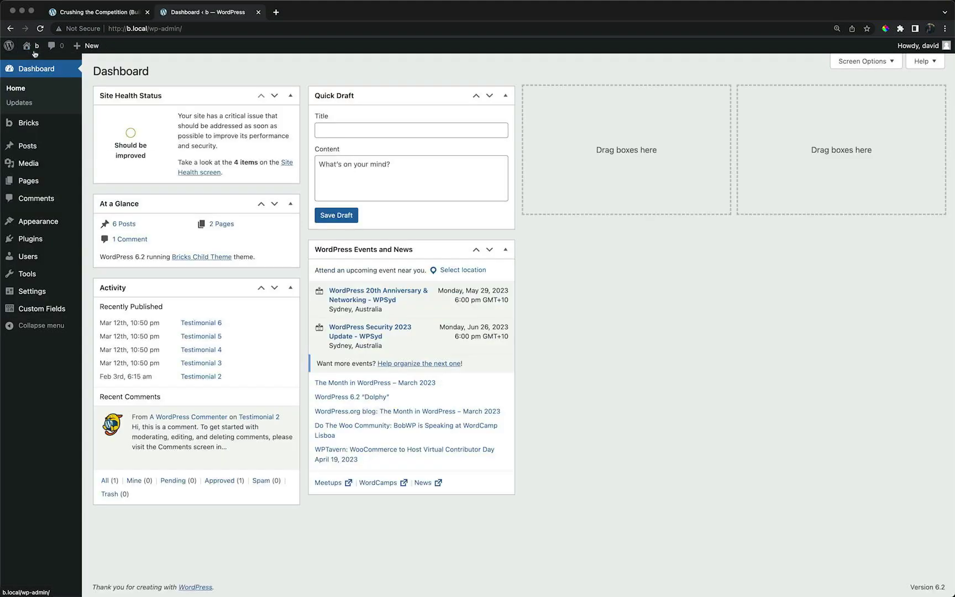
click(60, 309)
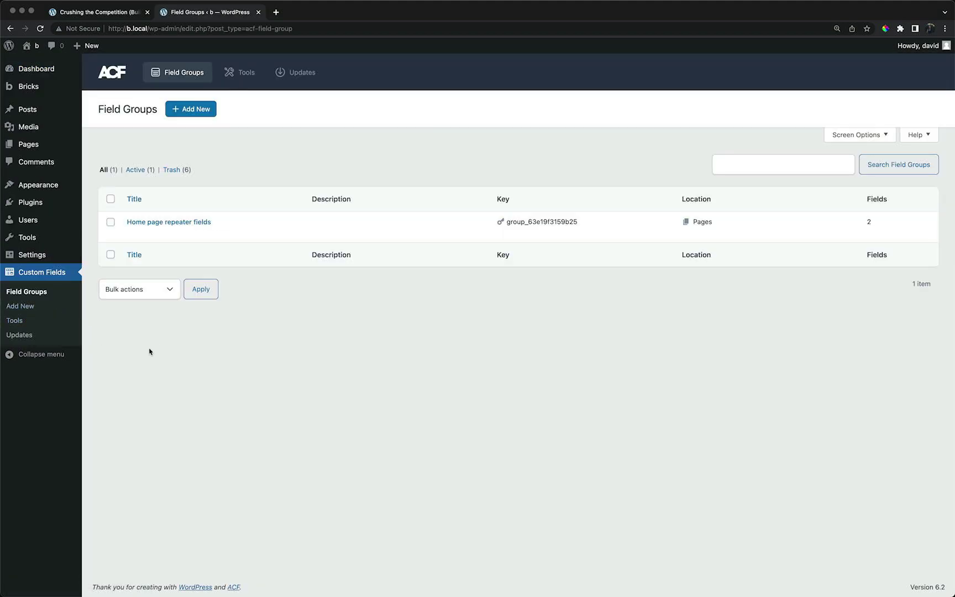
mouse_move(222, 226)
click(203, 221)
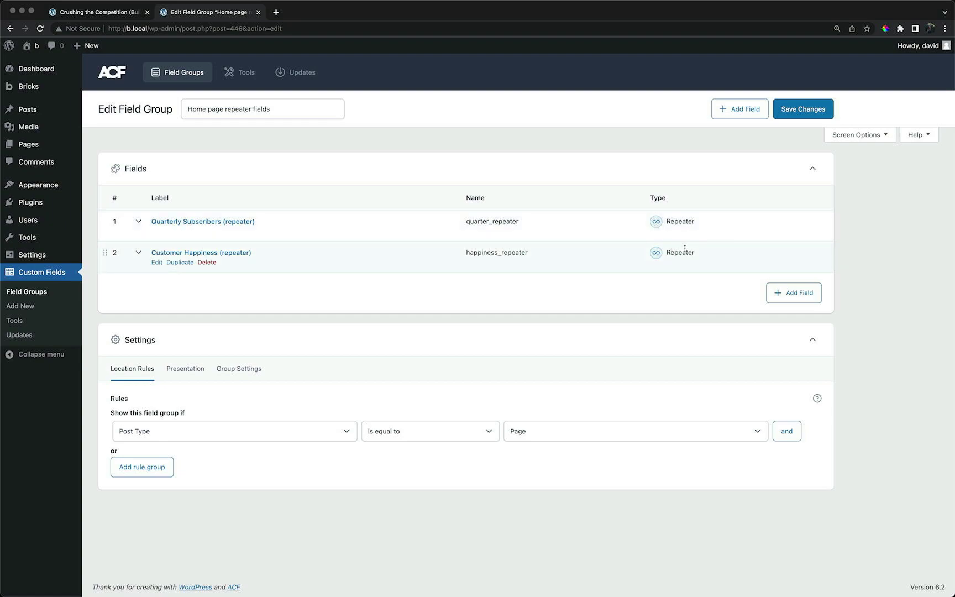
click(238, 222)
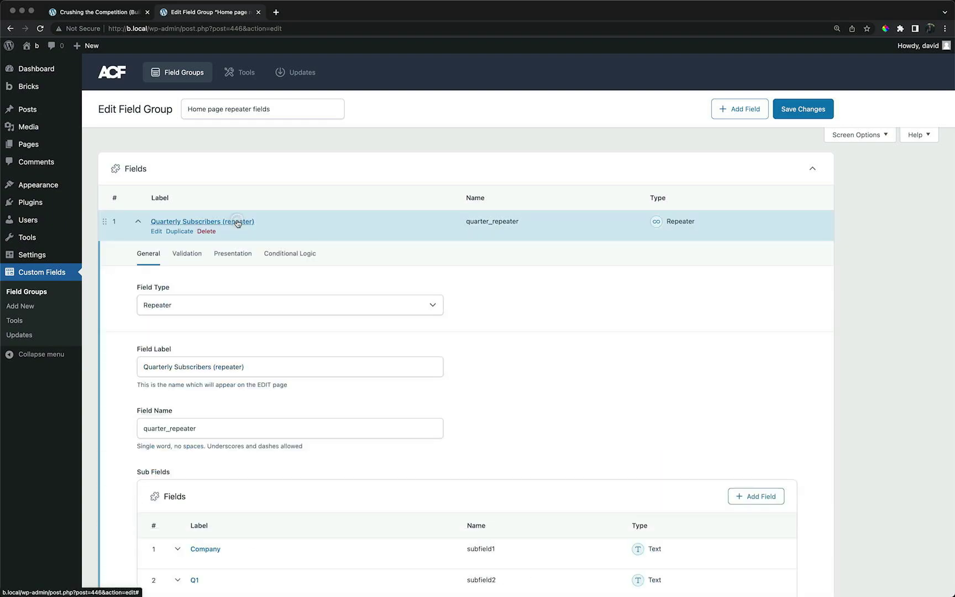
scroll(510, 348, down, 2)
scroll(510, 348, down, 2)
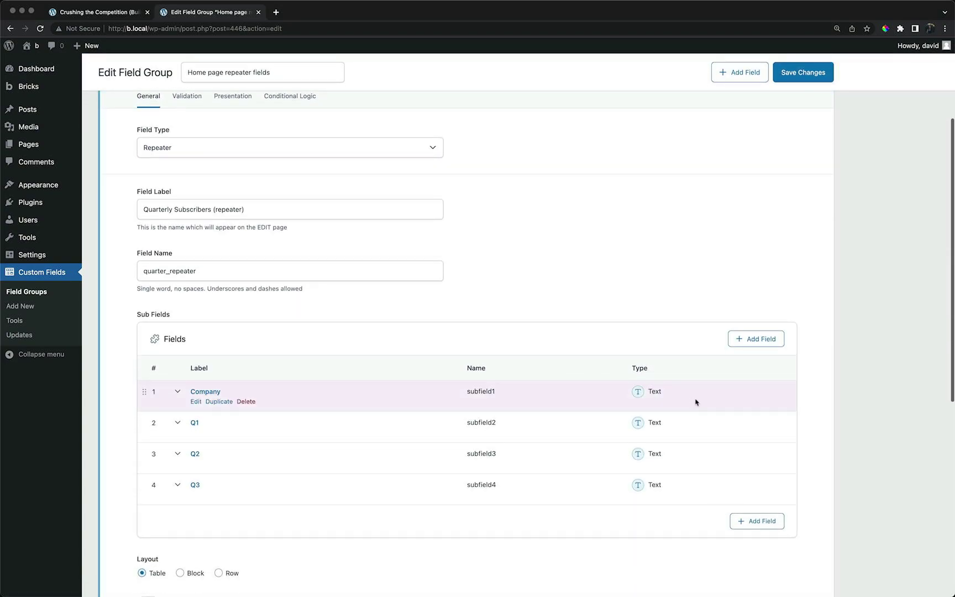
scroll(682, 411, up, 4)
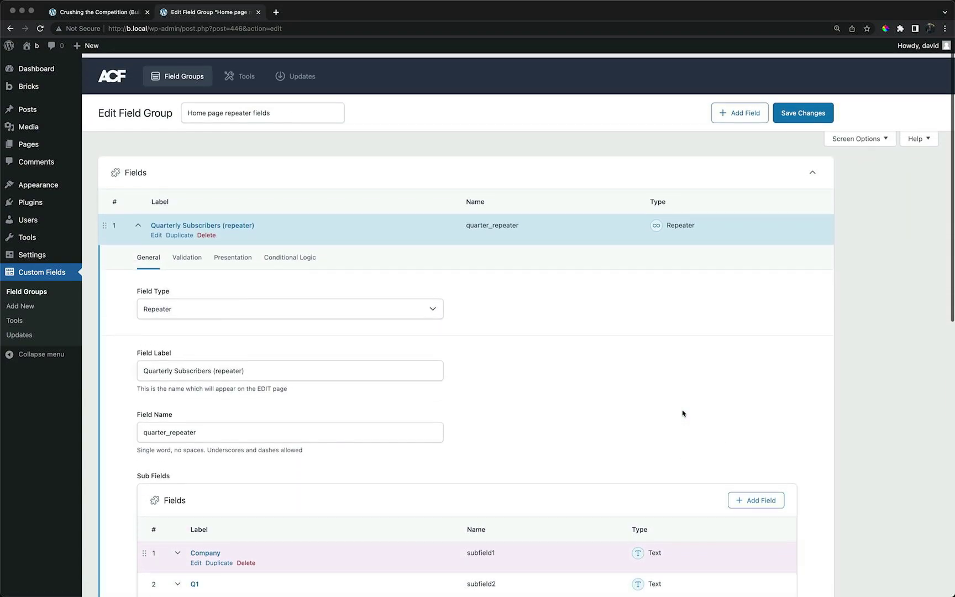
click(244, 227)
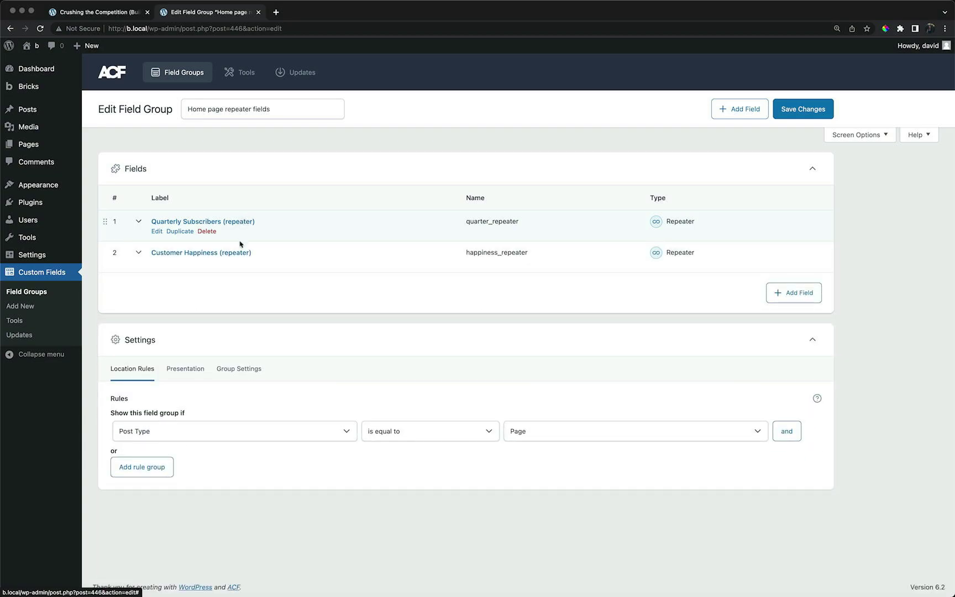
click(235, 254)
scroll(487, 328, down, 2)
scroll(487, 328, down, 1)
scroll(487, 329, down, 1)
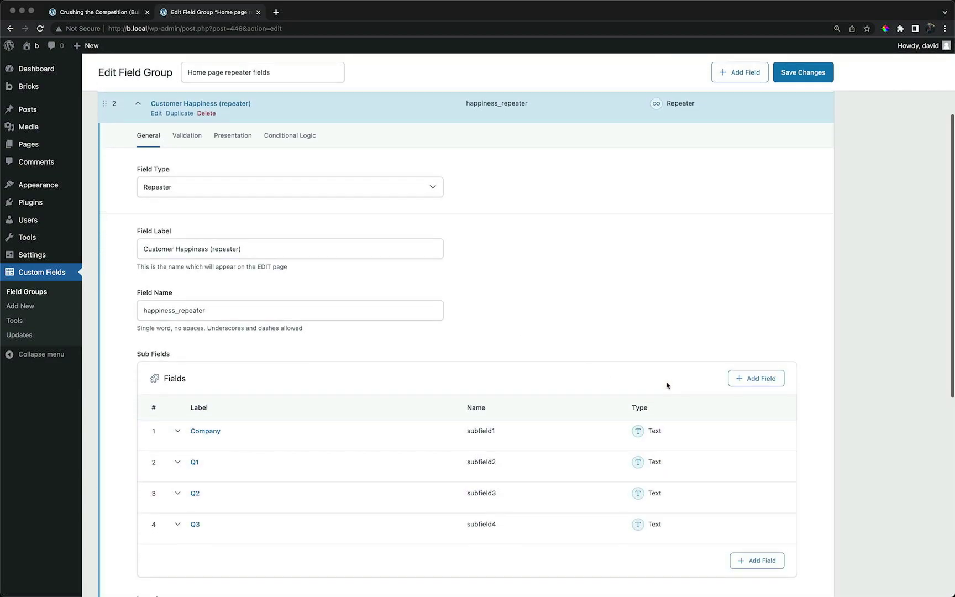
scroll(668, 388, up, 1)
scroll(668, 389, up, 3)
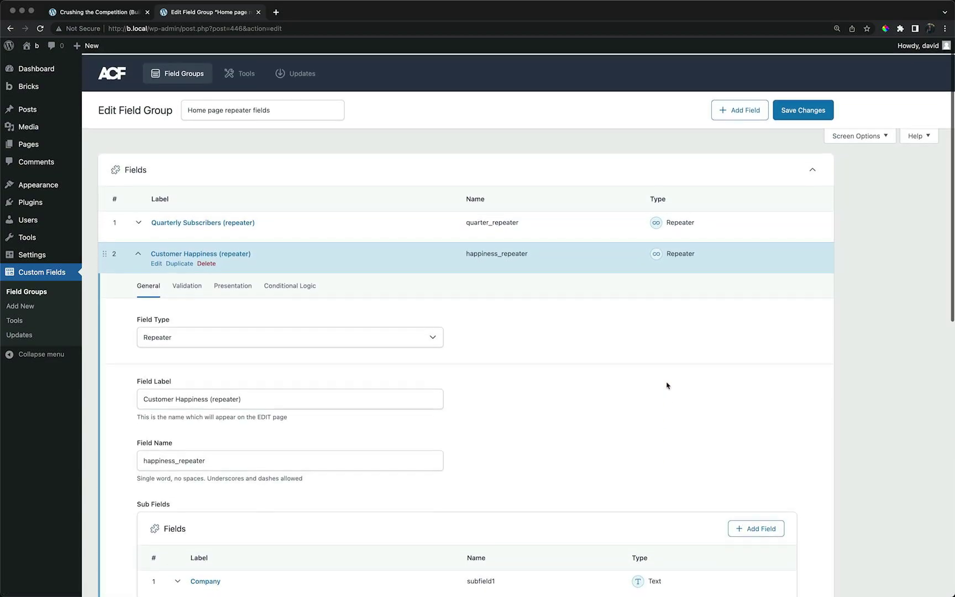
Open the Crushing the Competition page from the All Pages list.
click(66, 148)
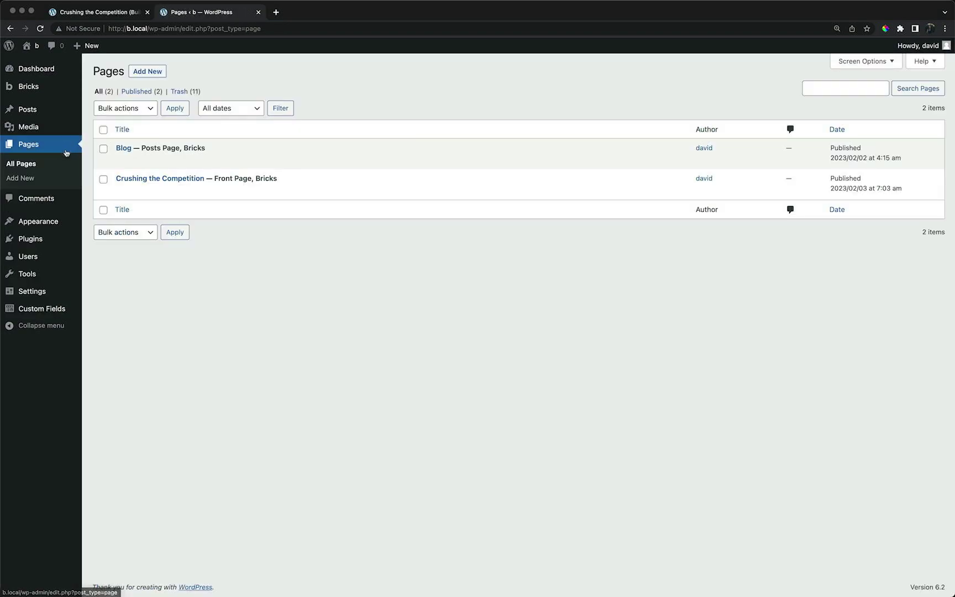
click(165, 180)
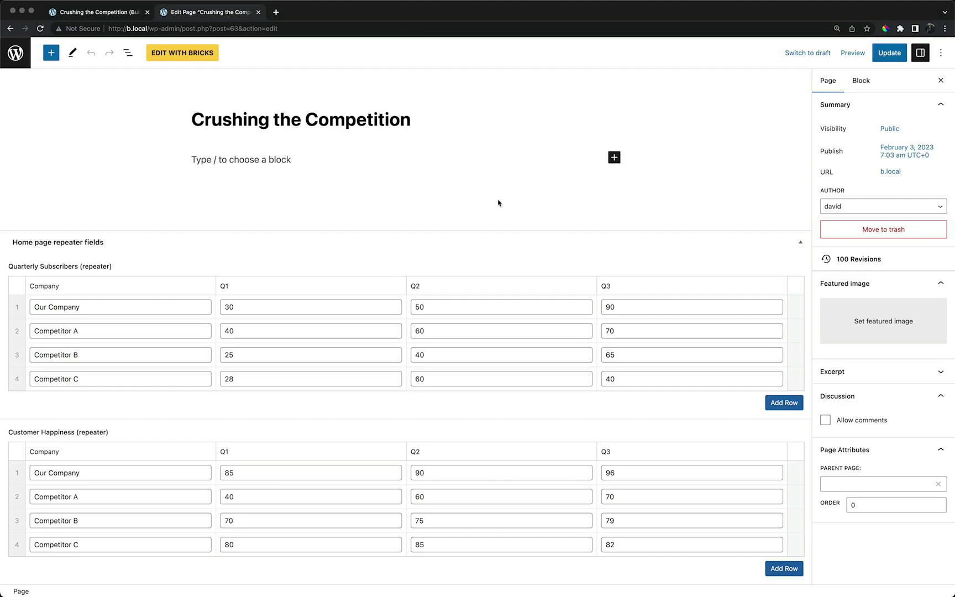
Open the page in Bricks and add a Block below the heading.
click(193, 54)
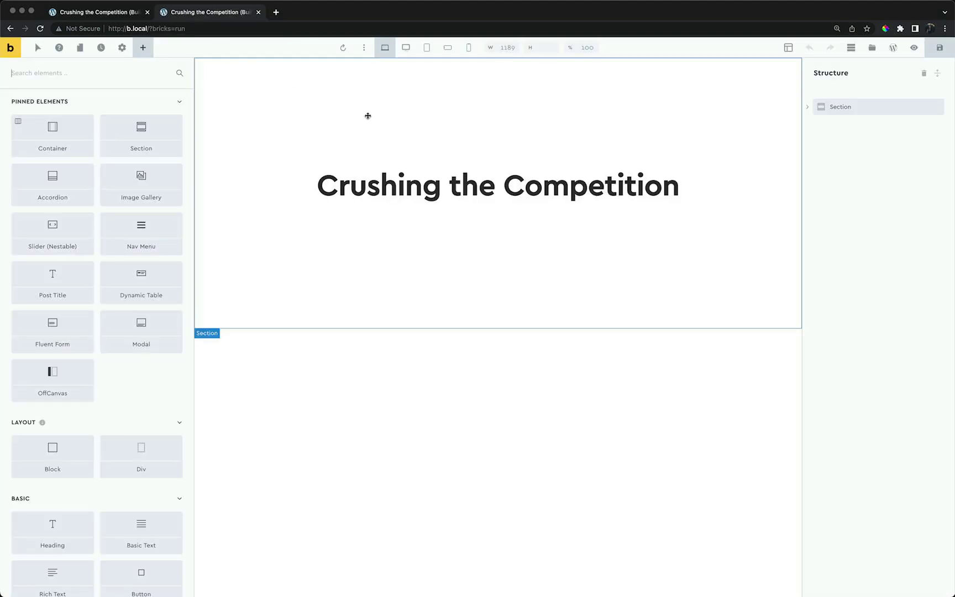
click(580, 182)
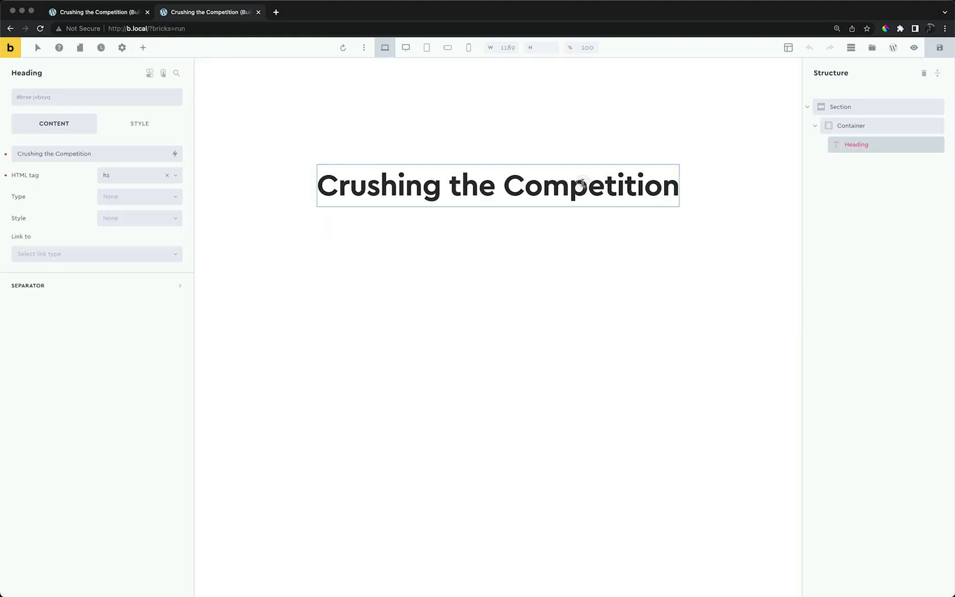
click(142, 47)
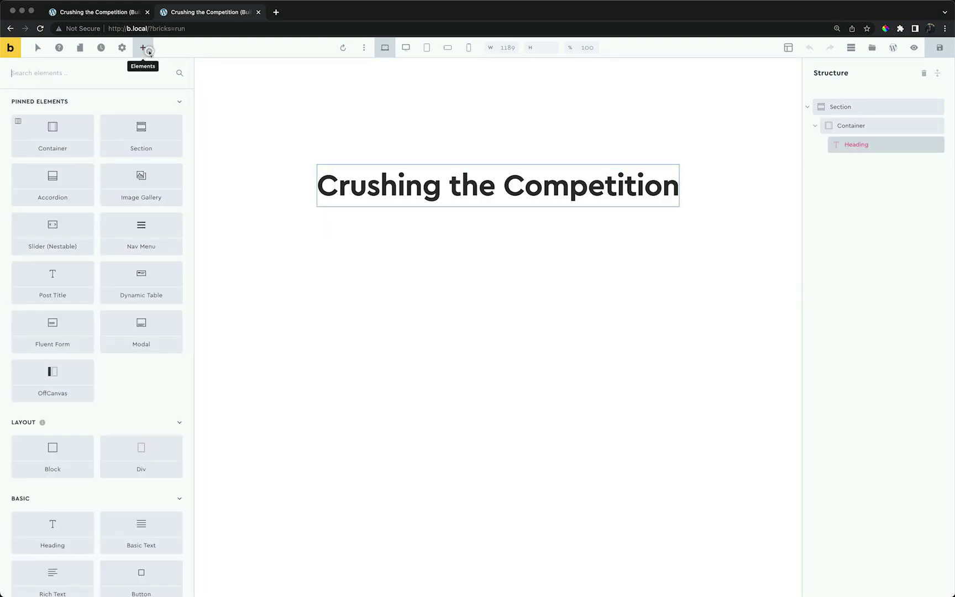
text(block)
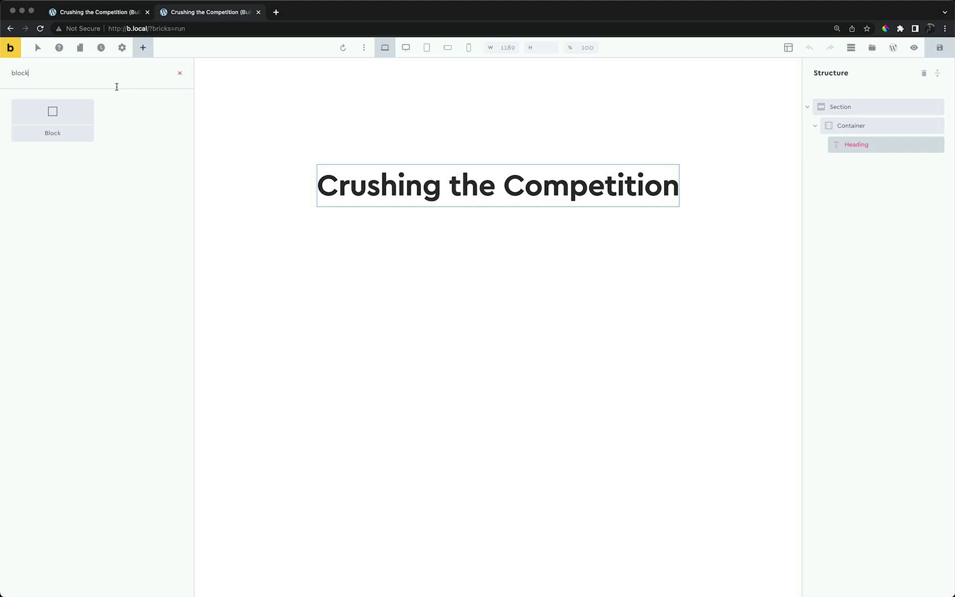
click(61, 122)
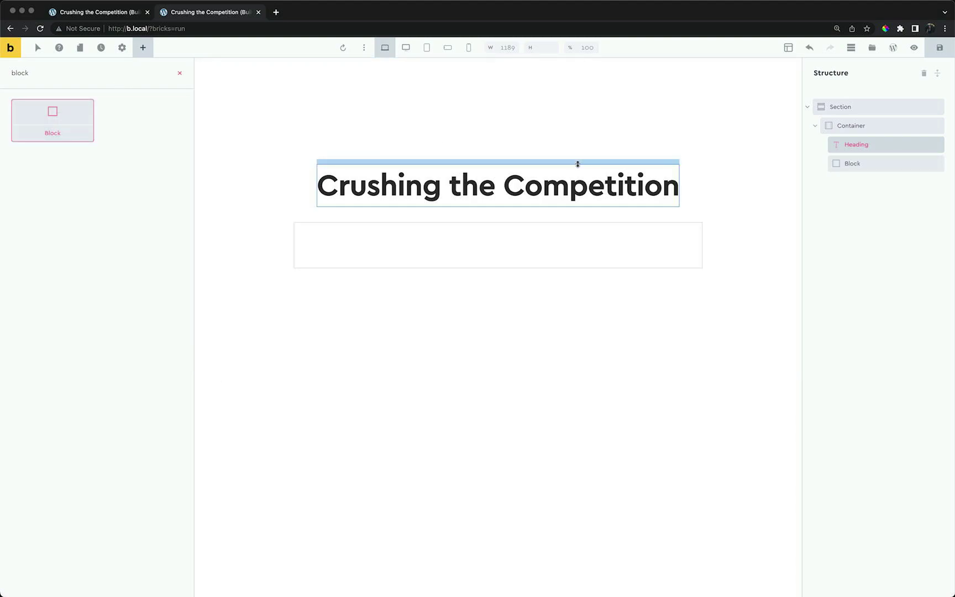
Insert a Dynamic Chart into the new Block.
click(571, 231)
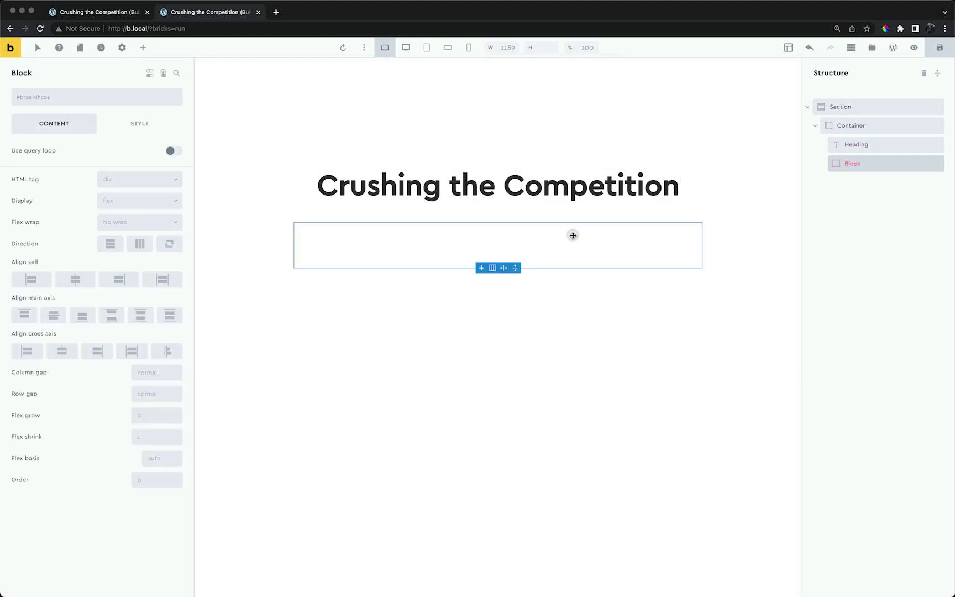
click(143, 47)
text(chart)
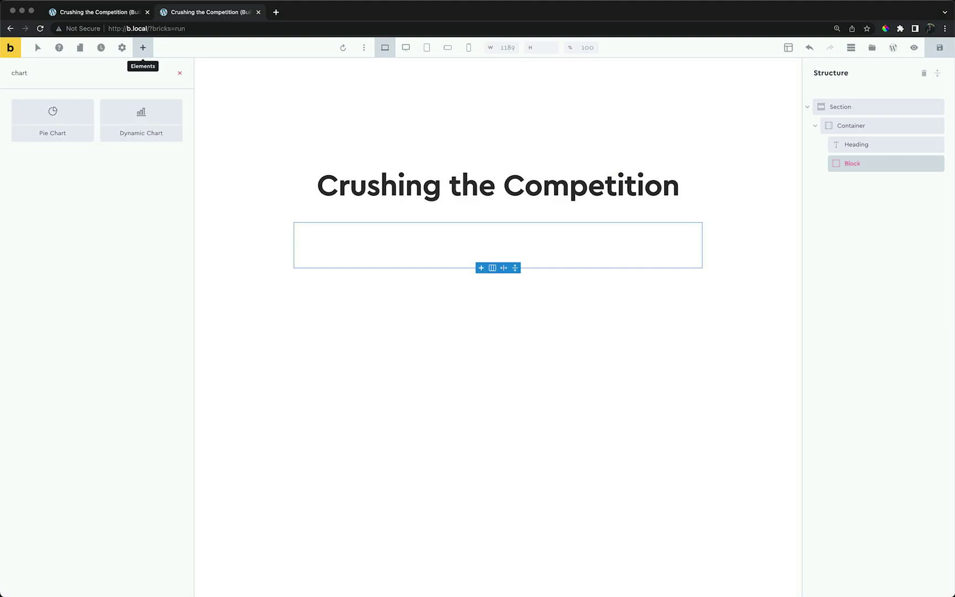
click(154, 115)
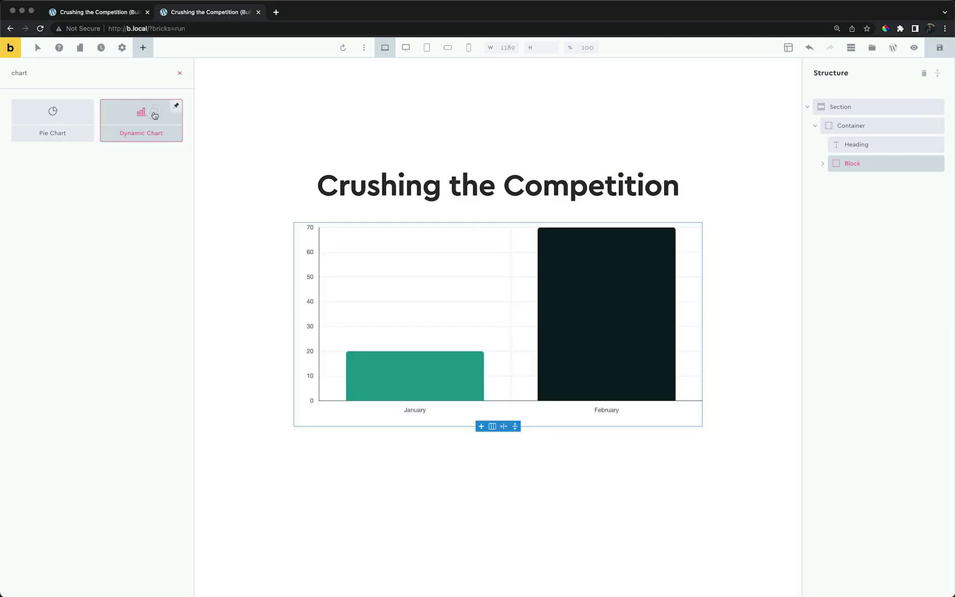
Enable the chart's query loop with type 'ACF Repeater: Quarterly Subscribers'.
click(596, 280)
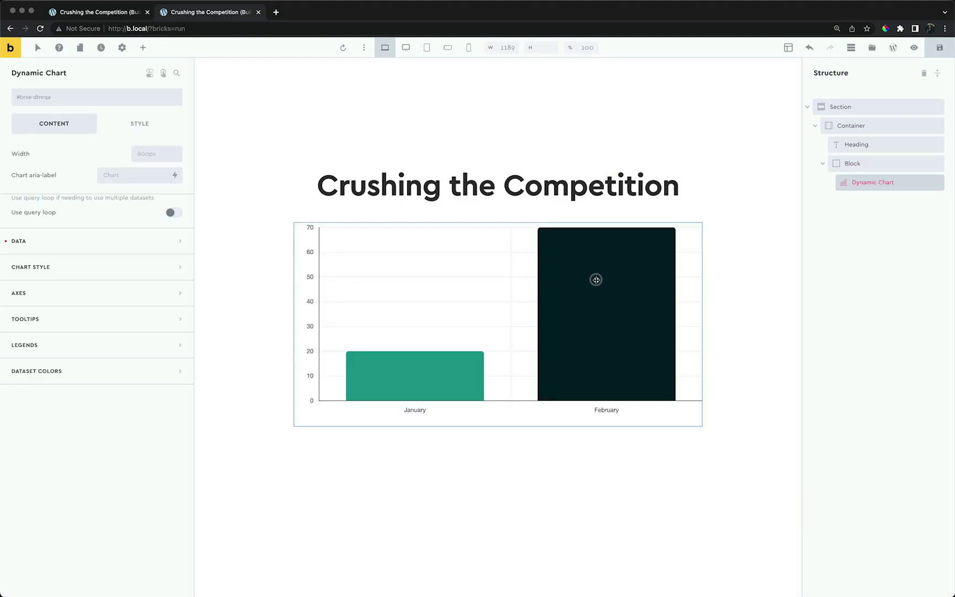
click(166, 155)
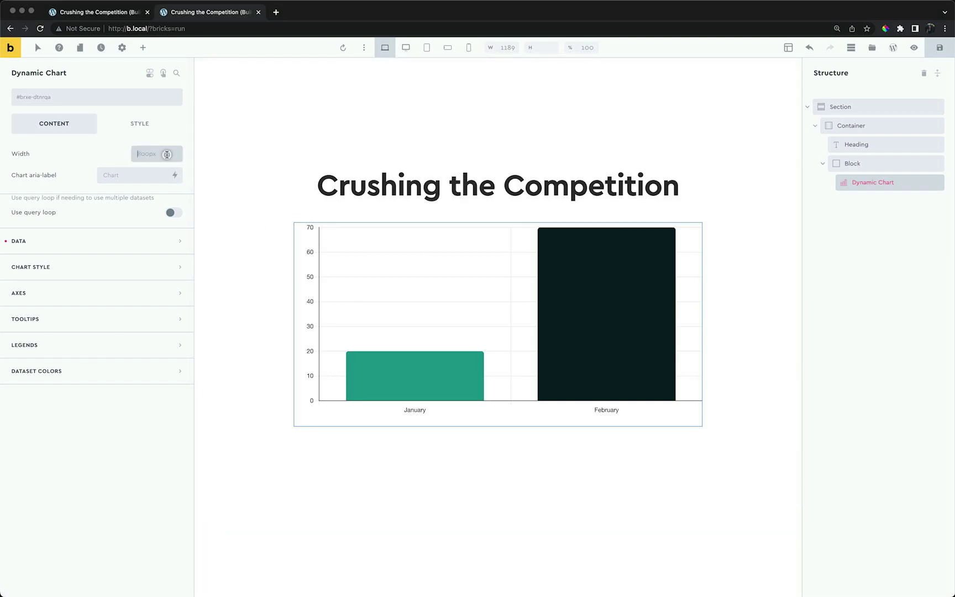
text(100%)
click(174, 213)
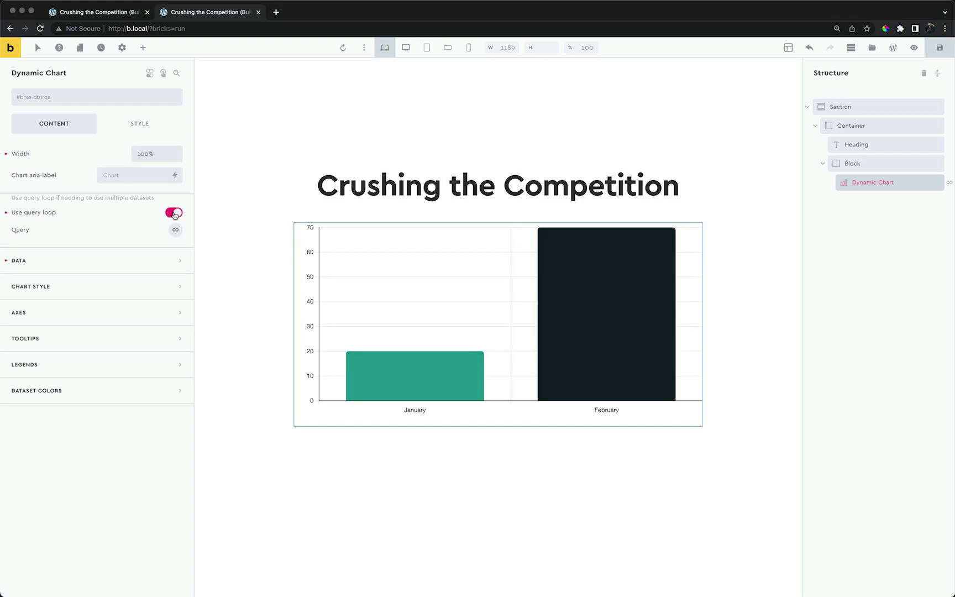
click(176, 232)
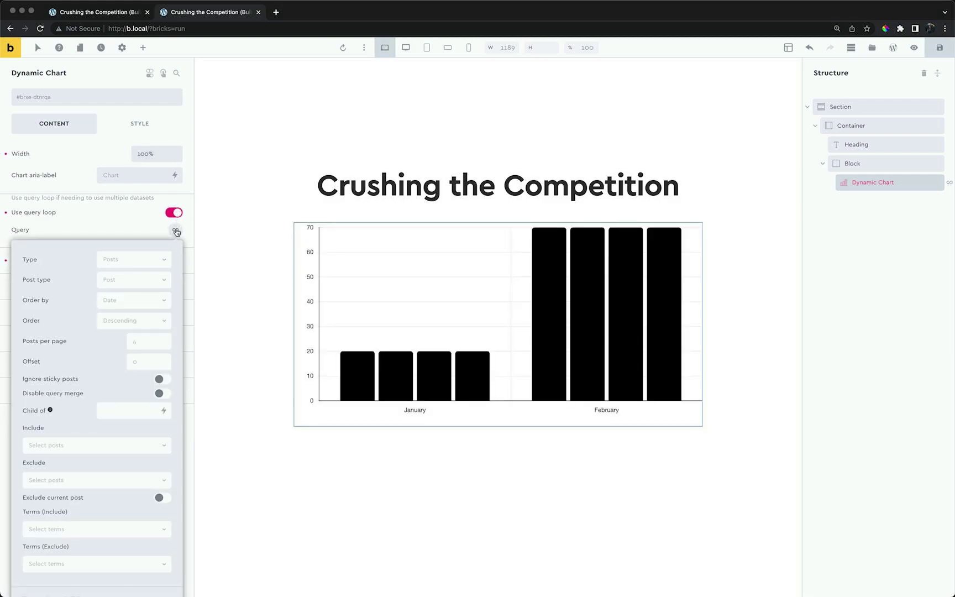
click(164, 259)
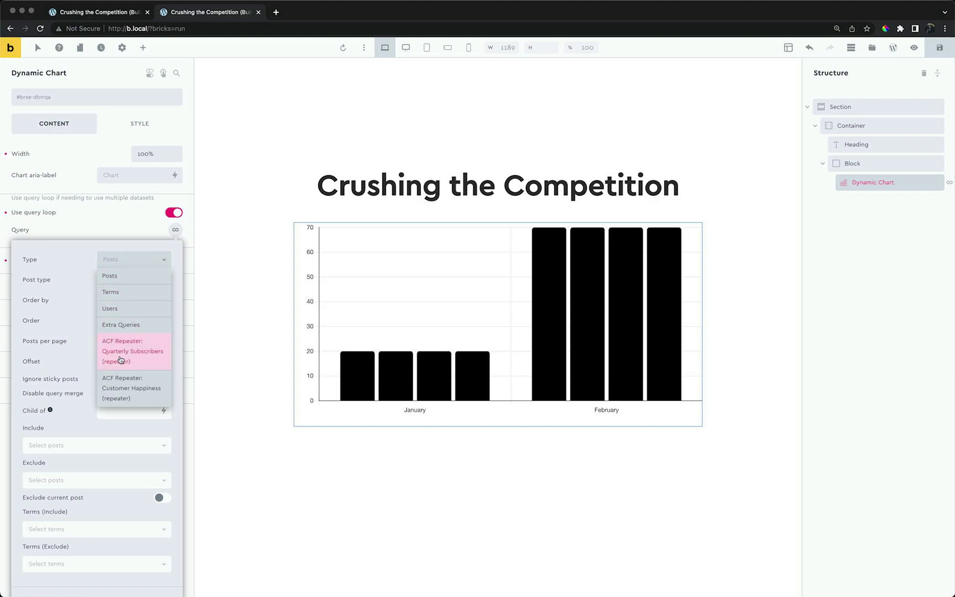
click(142, 358)
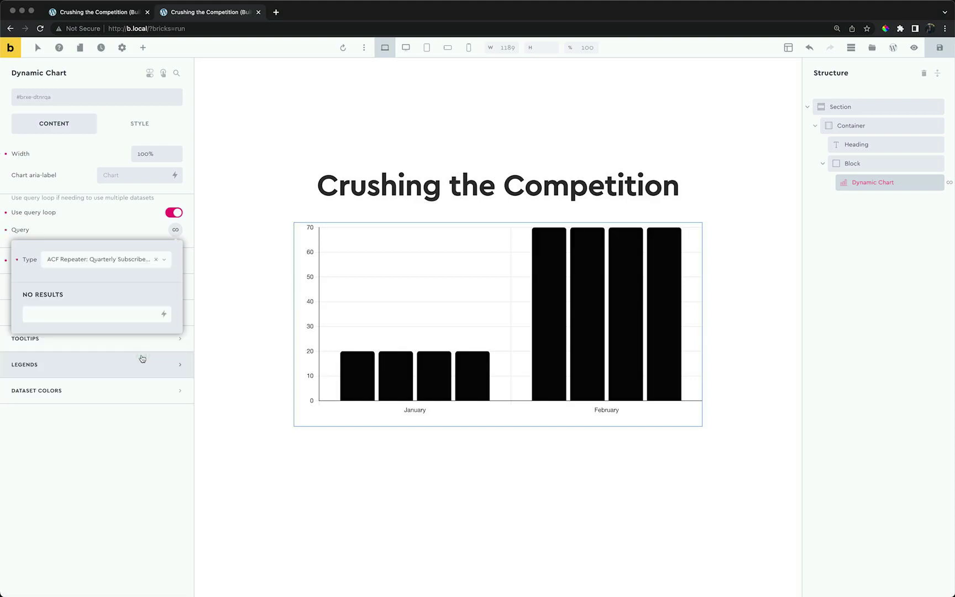
click(177, 231)
Rename the January and February data points to Q1 and Q2.
click(168, 261)
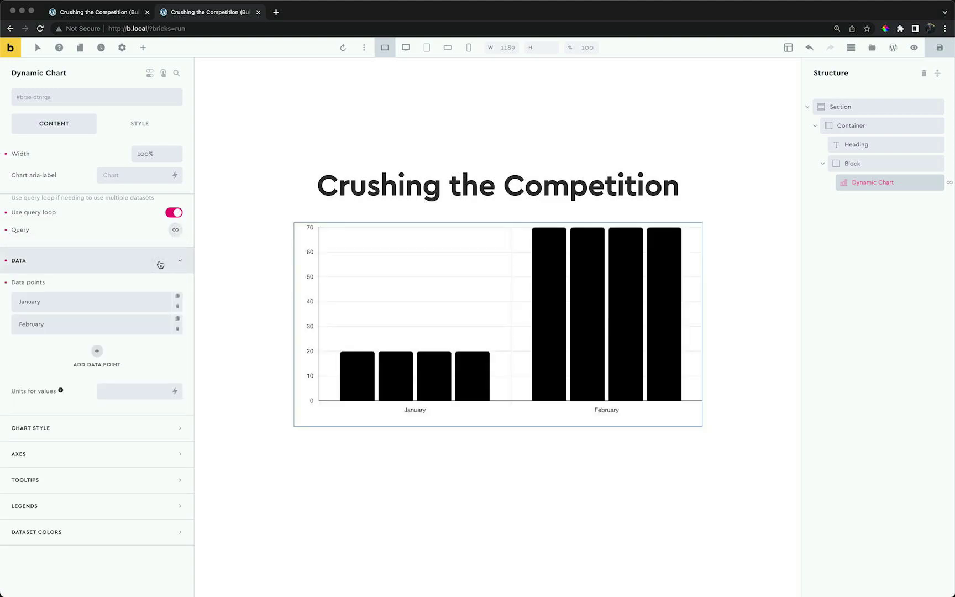
click(150, 296)
double_click(112, 335)
text(Q1)
click(108, 302)
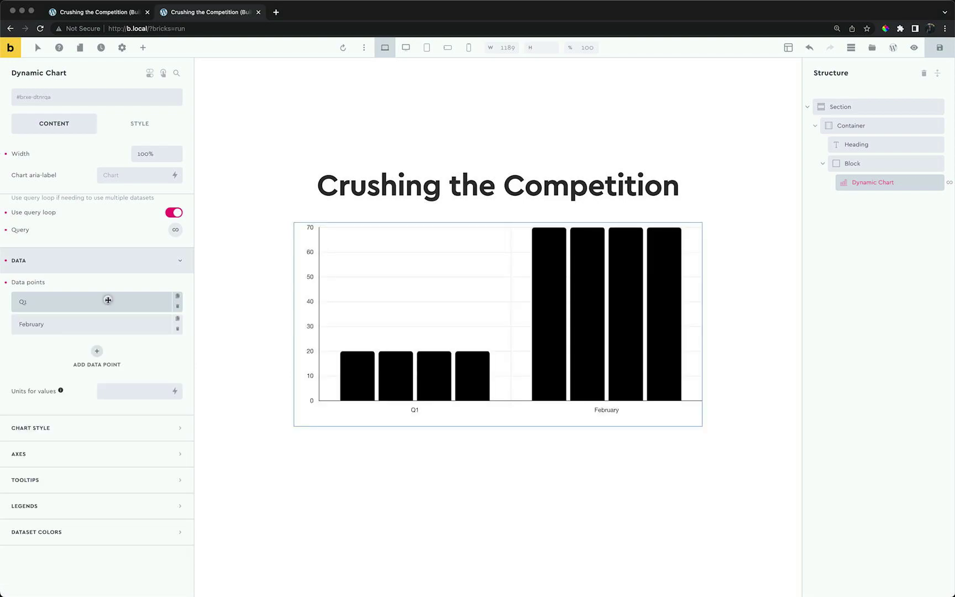
click(104, 323)
double_click(86, 359)
text(Q2)
click(90, 326)
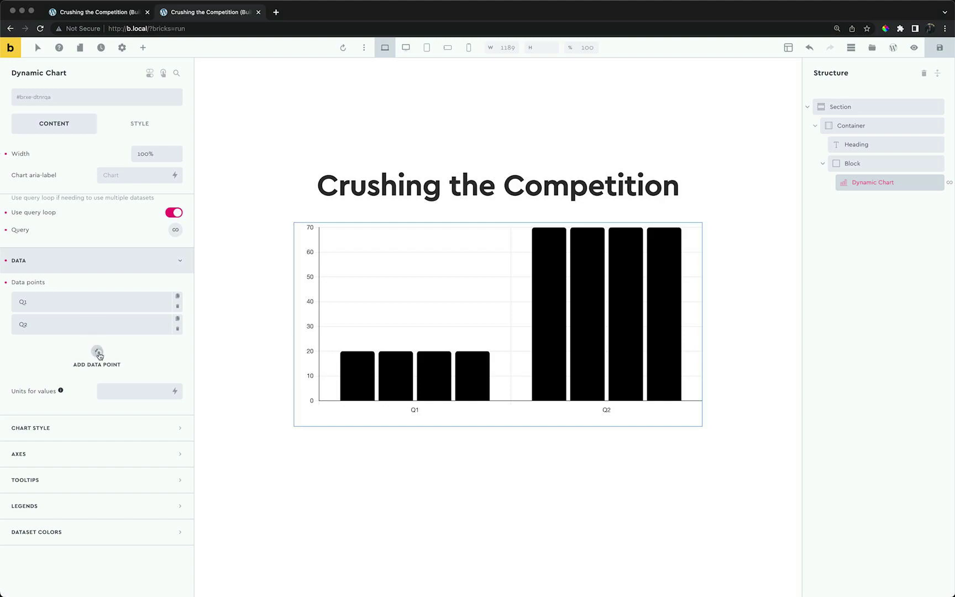
Add a third data point labelled Q3 and clear Q1's fixed value of 20.
click(97, 351)
text(Q3)
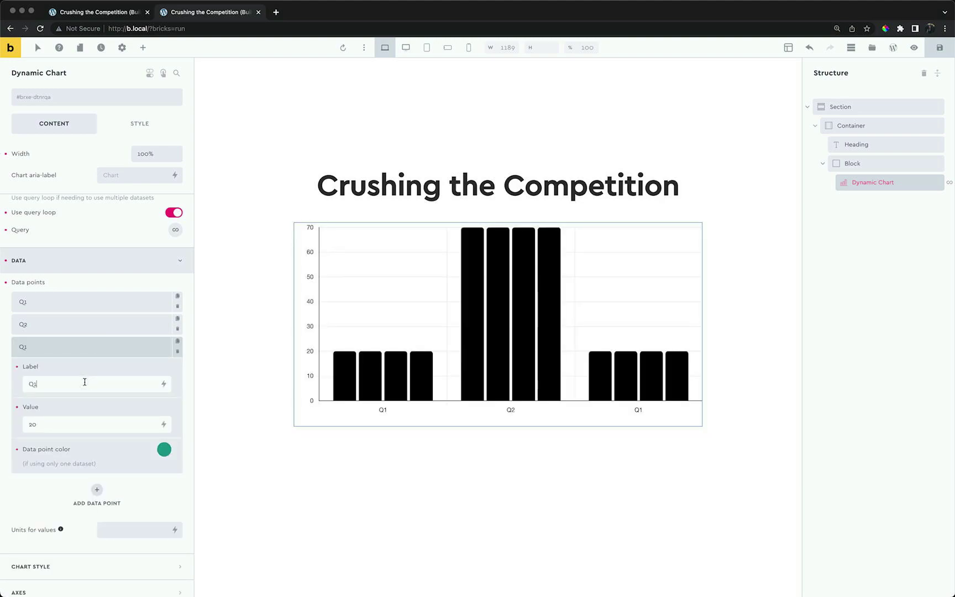
click(95, 348)
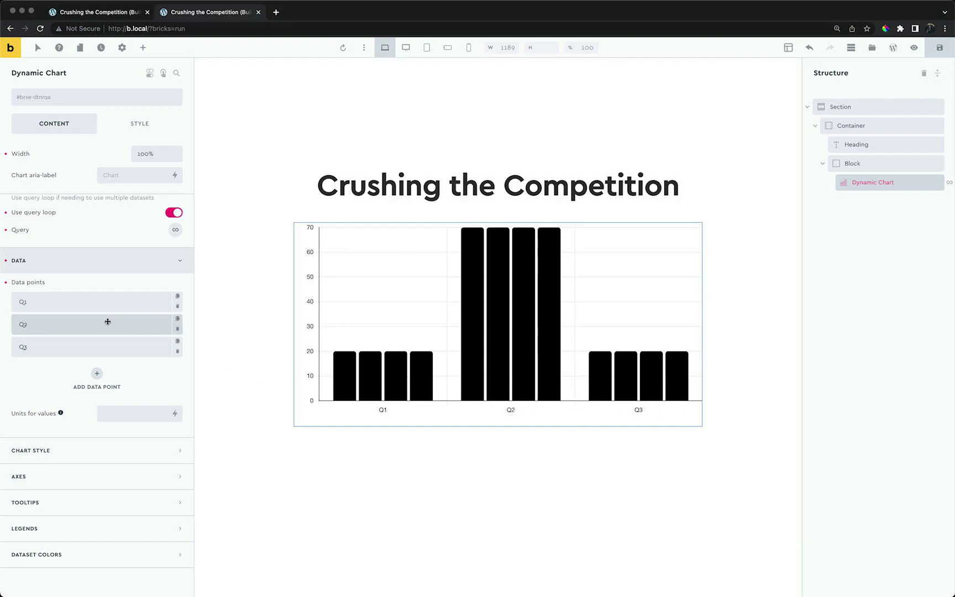
click(109, 302)
click(90, 375)
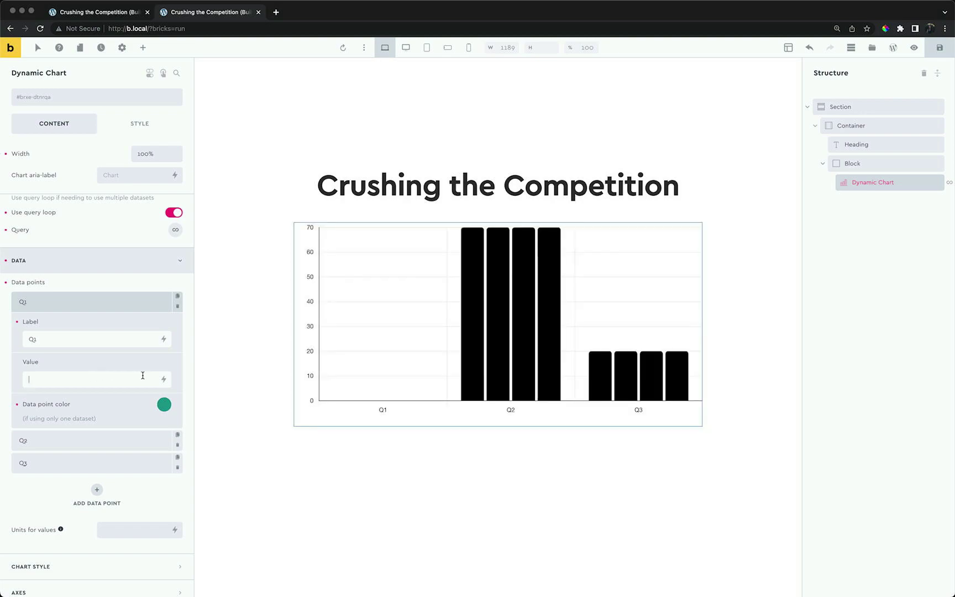
Feed the Q1 value from the Quarterly Subscribers Q1 field.
click(163, 379)
text(D)
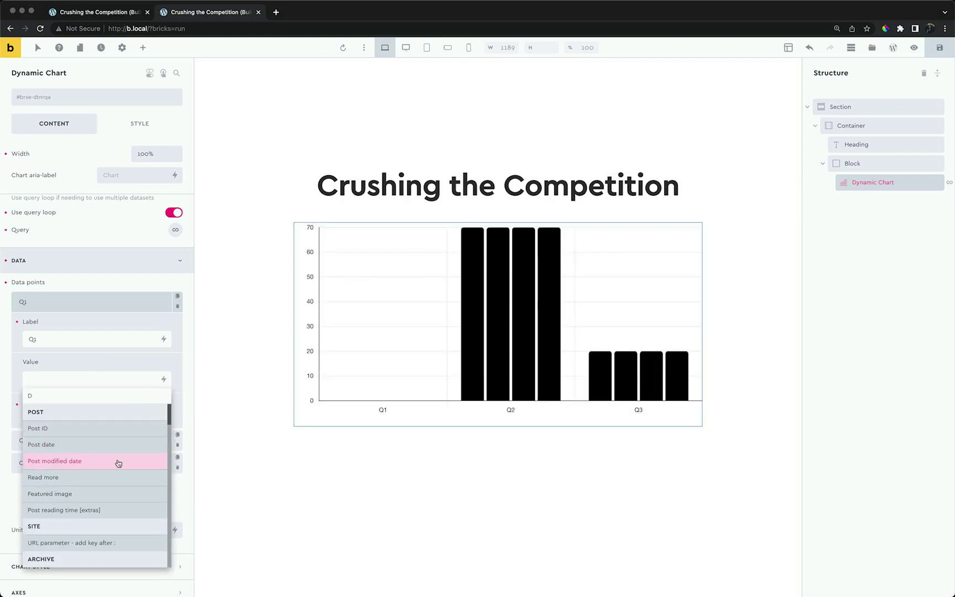
scroll(117, 460, down, 5)
scroll(117, 460, down, 5)
scroll(118, 464, down, 5)
scroll(117, 463, down, 3)
scroll(118, 463, down, 3)
scroll(118, 463, down, 3)
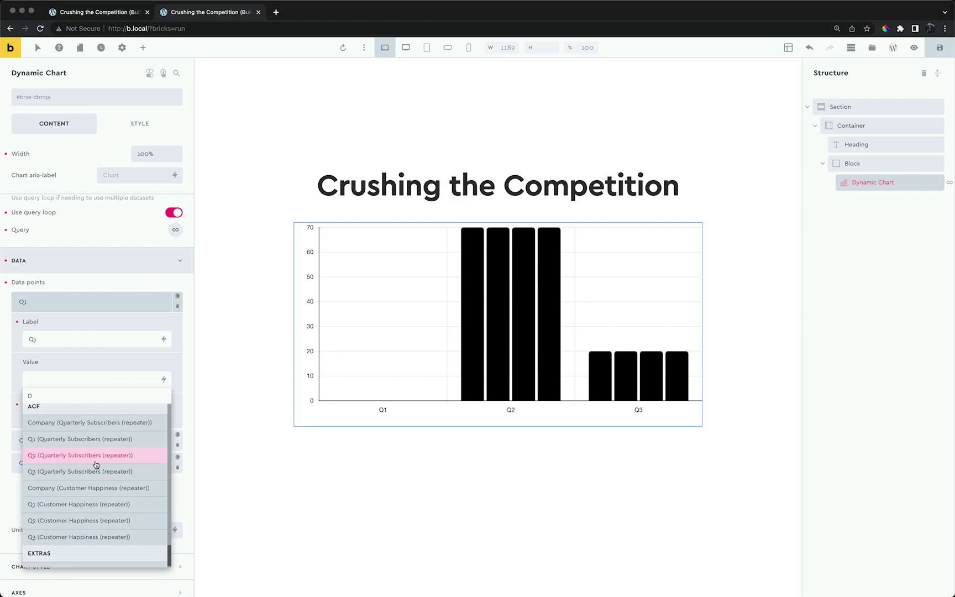
click(59, 438)
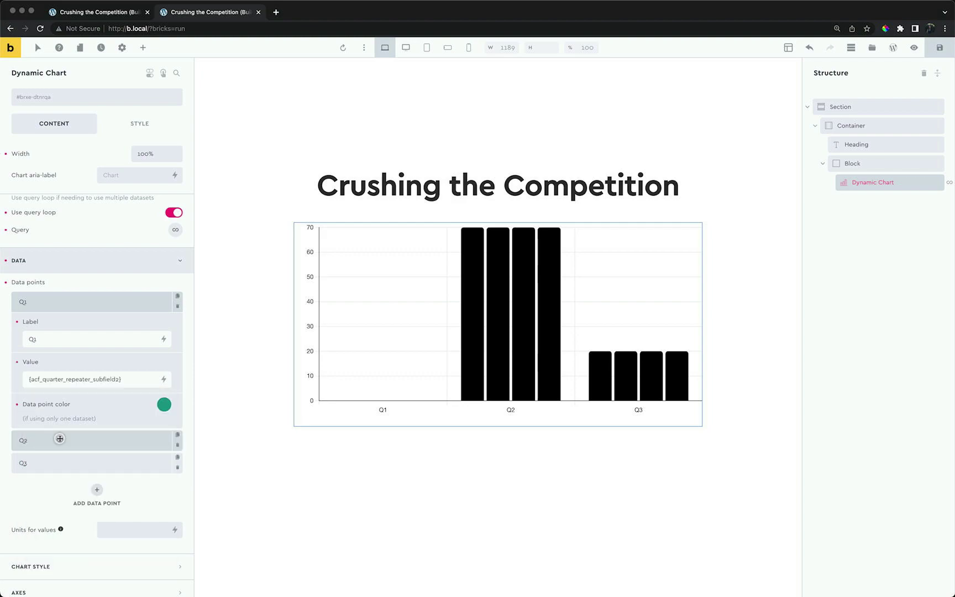
click(125, 303)
Replace Q2's fixed 70 and Q3's value with the Quarterly Subscribers Q2 and Q3 fields.
click(119, 325)
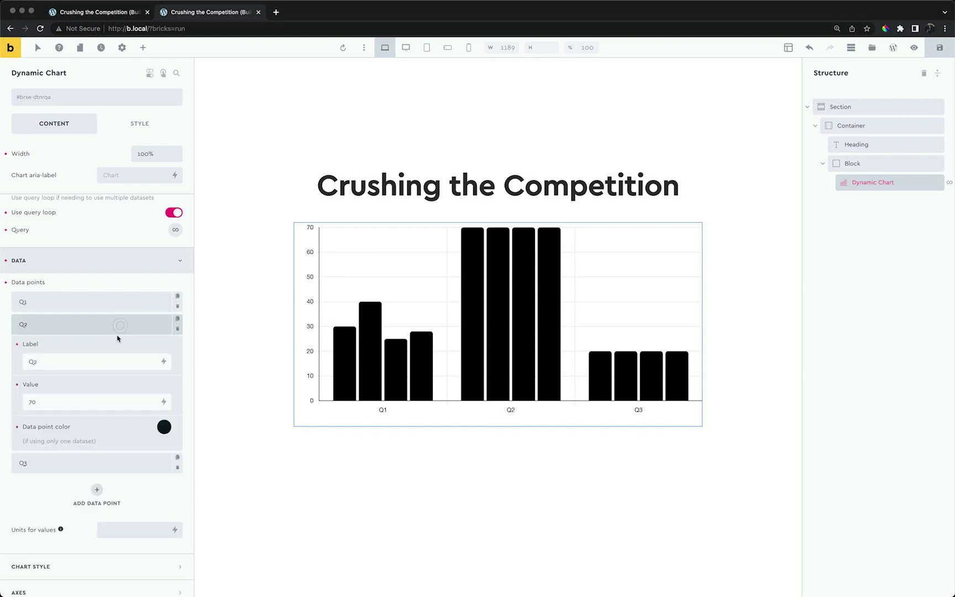
double_click(110, 398)
key(BackSpace)
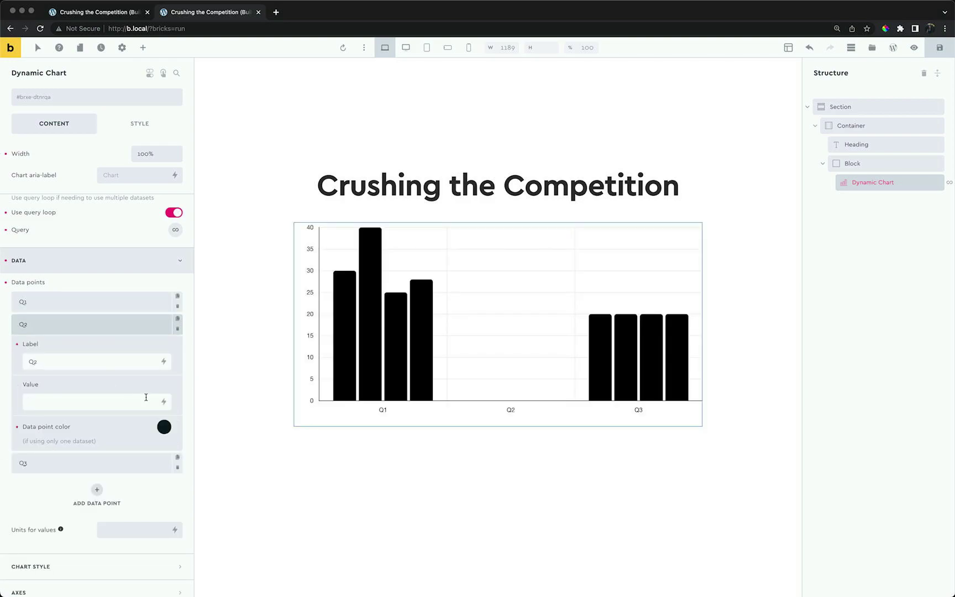
click(164, 402)
text(Q)
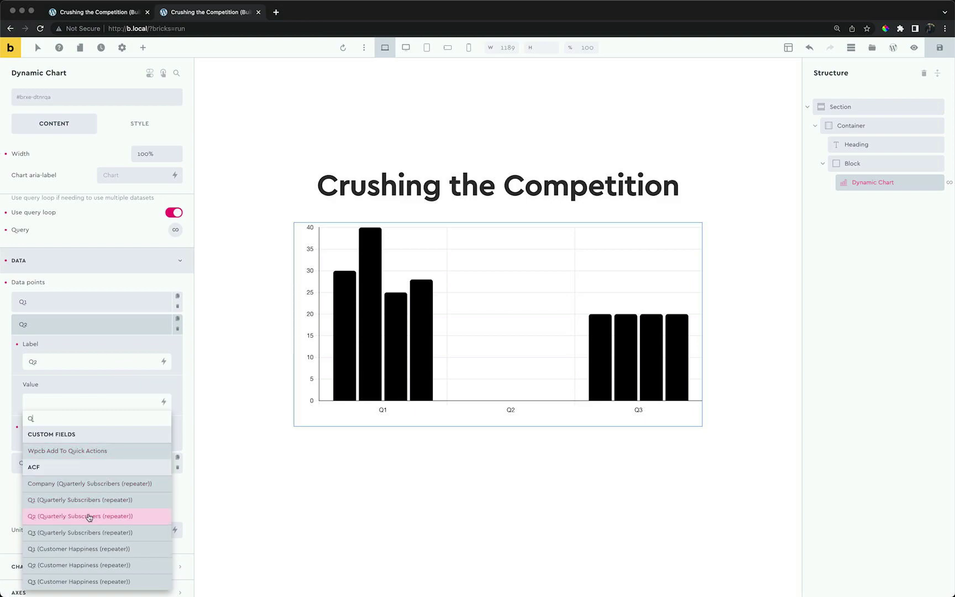
click(88, 517)
click(121, 323)
click(117, 346)
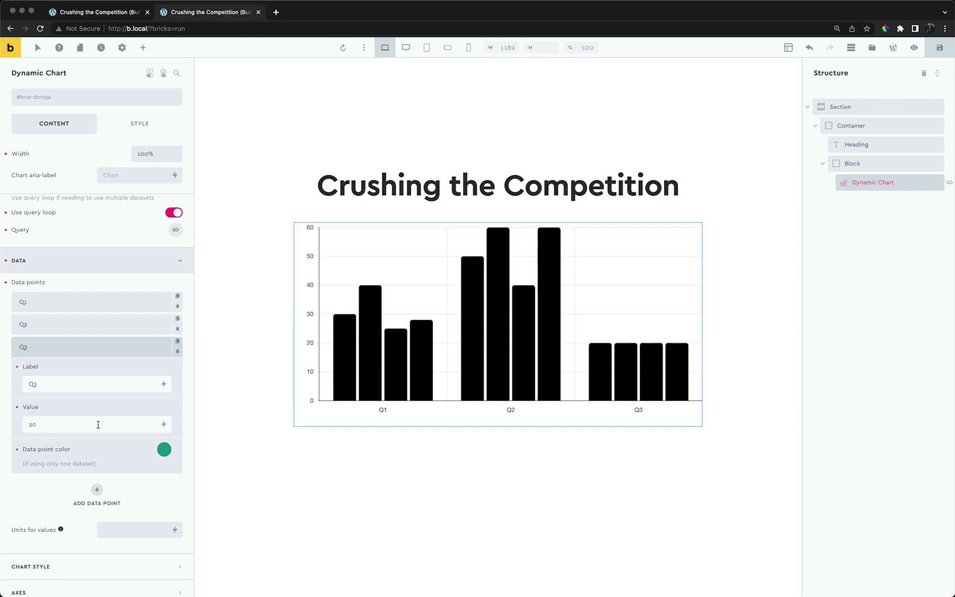
click(164, 424)
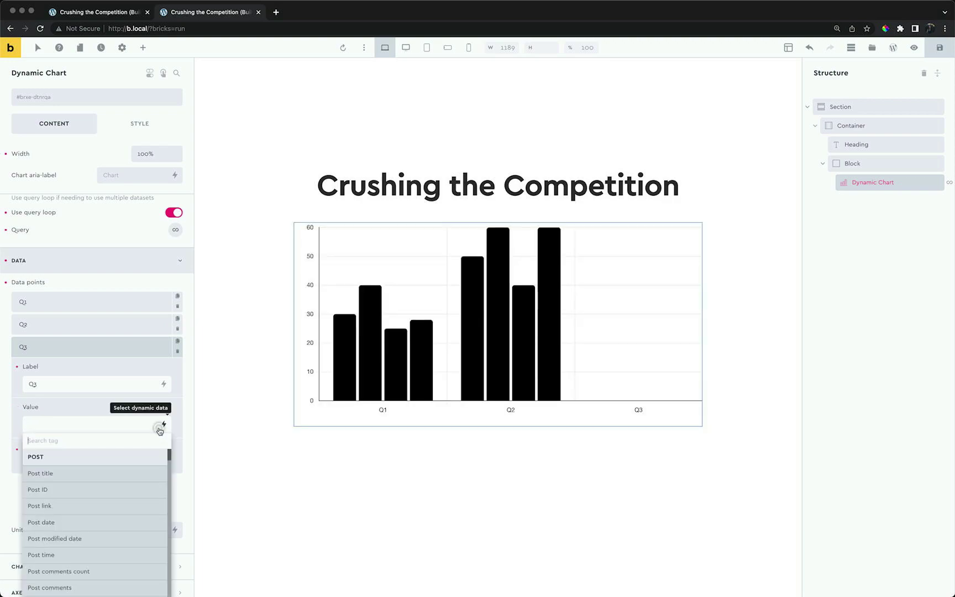
text(Q)
scroll(127, 477, down, 1)
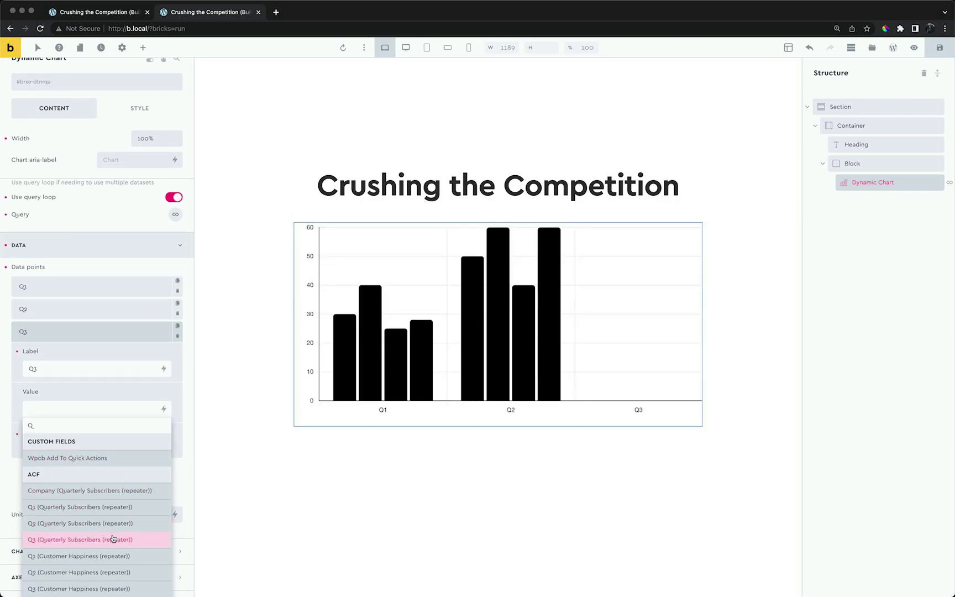
click(113, 539)
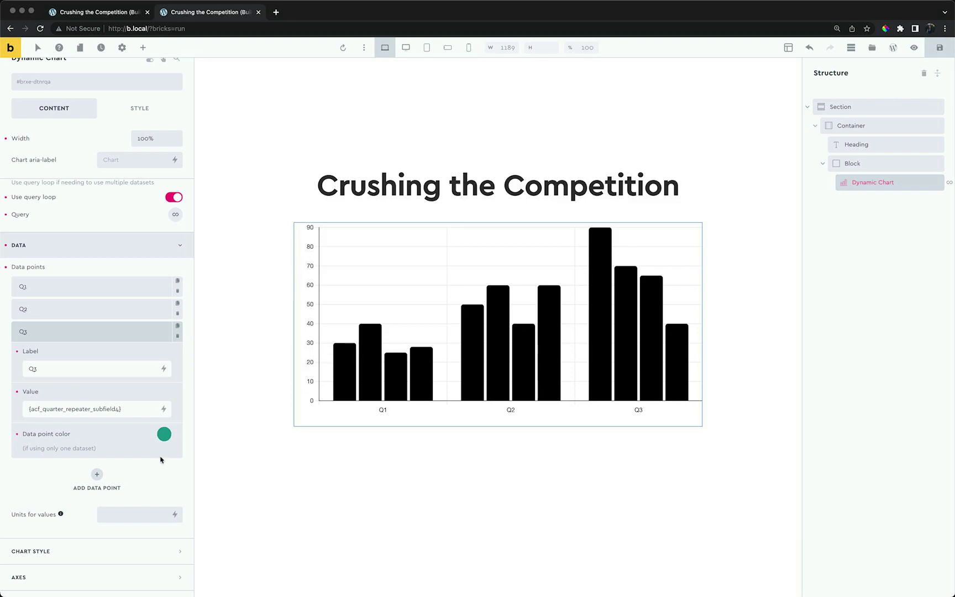
Set the chart's value units to 'million'.
click(135, 512)
text(MIL)
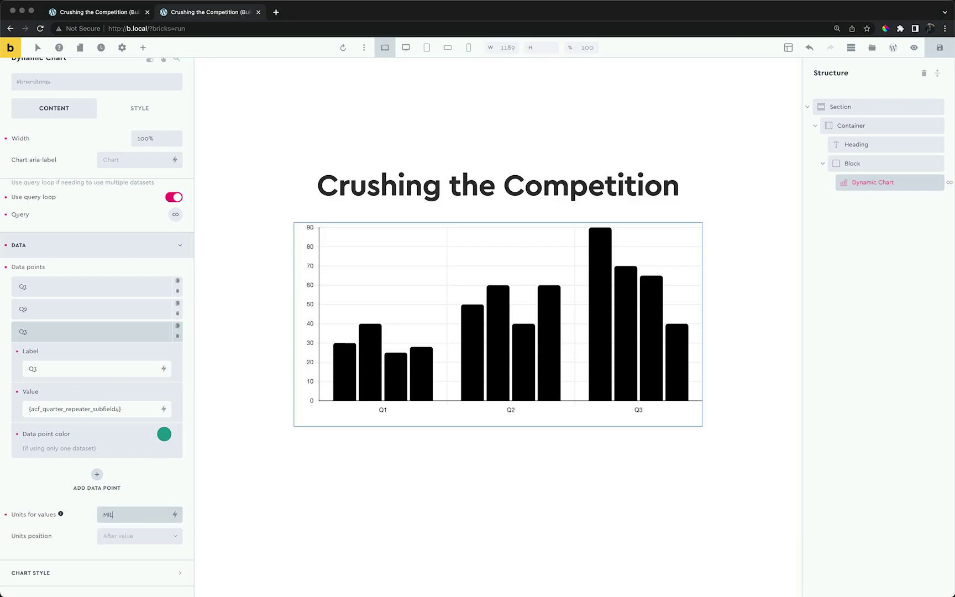
key(BackSpace)
key(BackSpace)
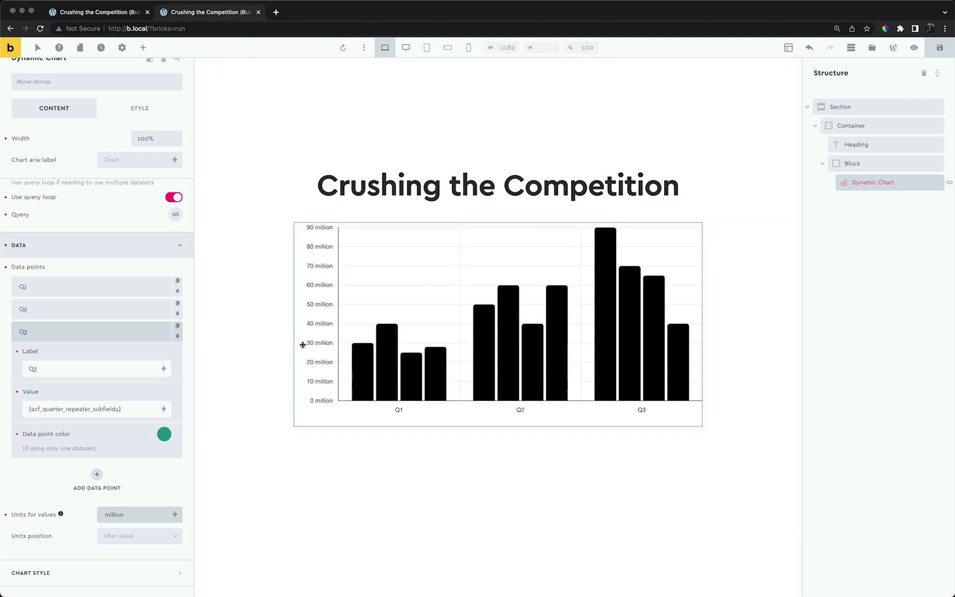
click(137, 253)
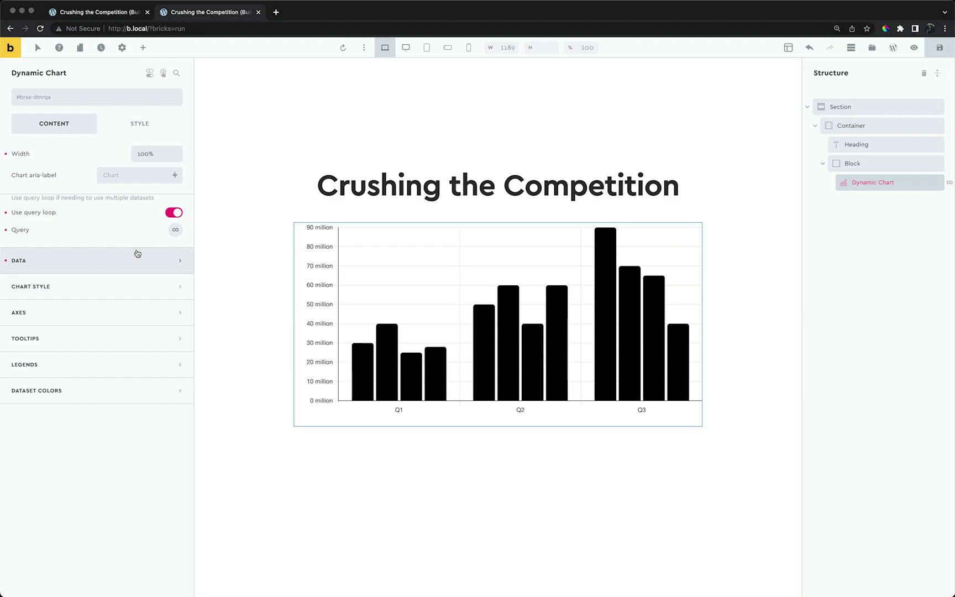
Try Horizontal chart direction, return to Vertical, and set the chart type to Line.
click(130, 285)
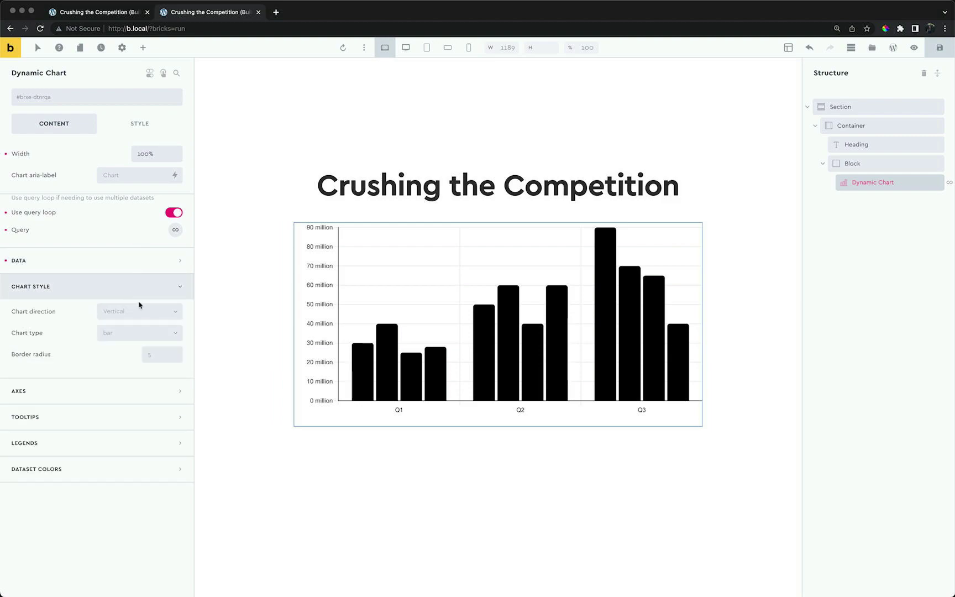
click(139, 307)
click(136, 326)
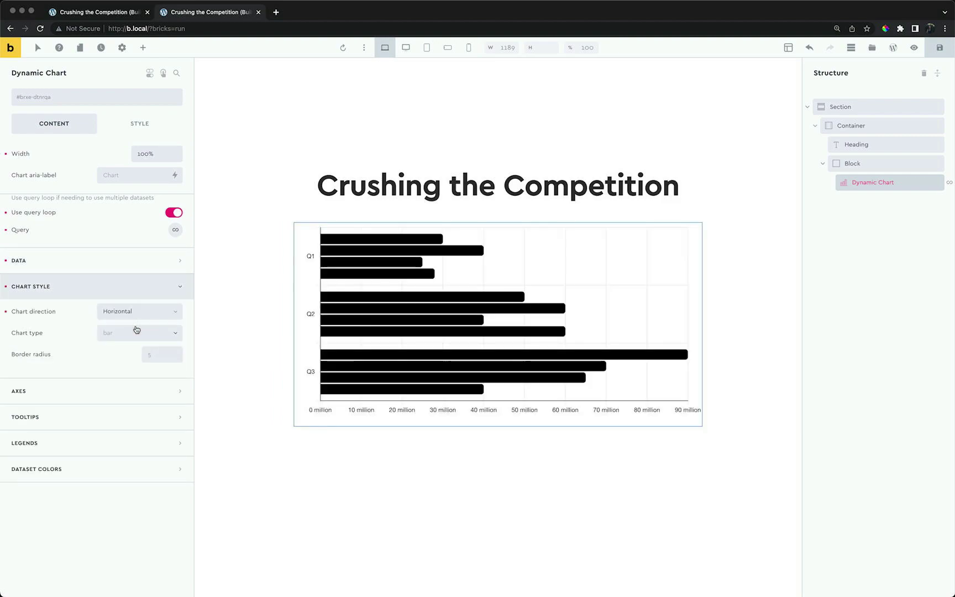
click(141, 313)
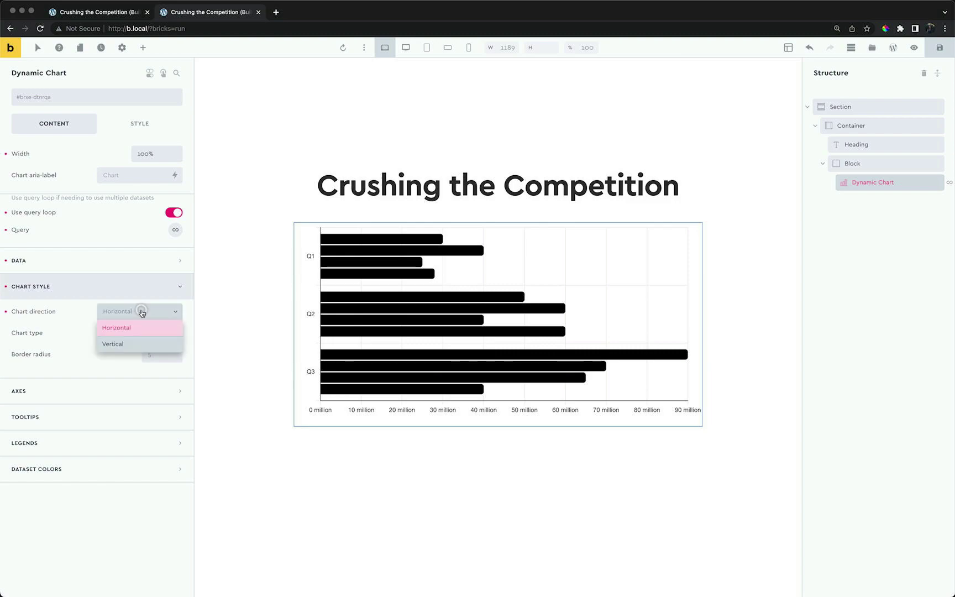
click(133, 344)
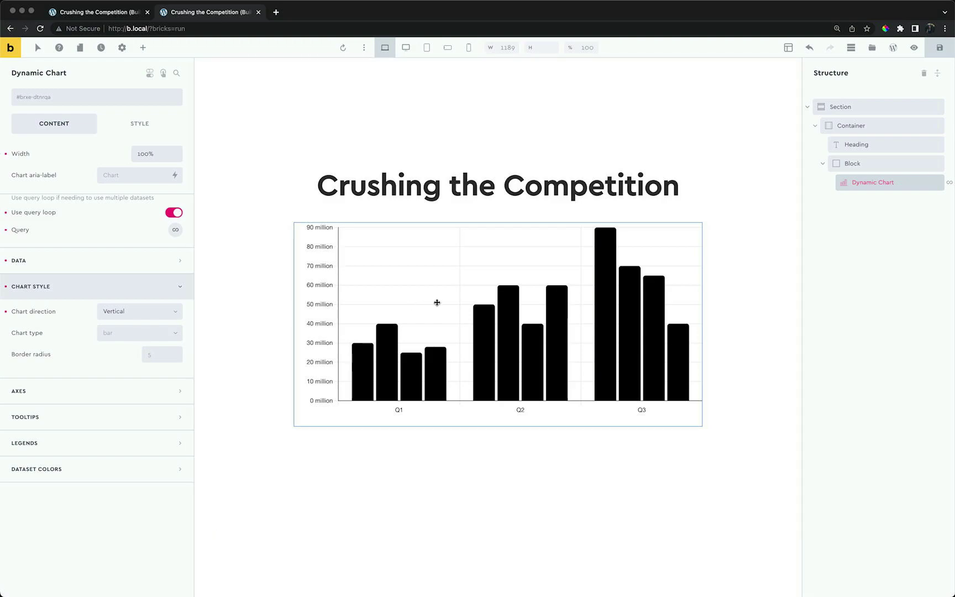
click(137, 336)
click(133, 365)
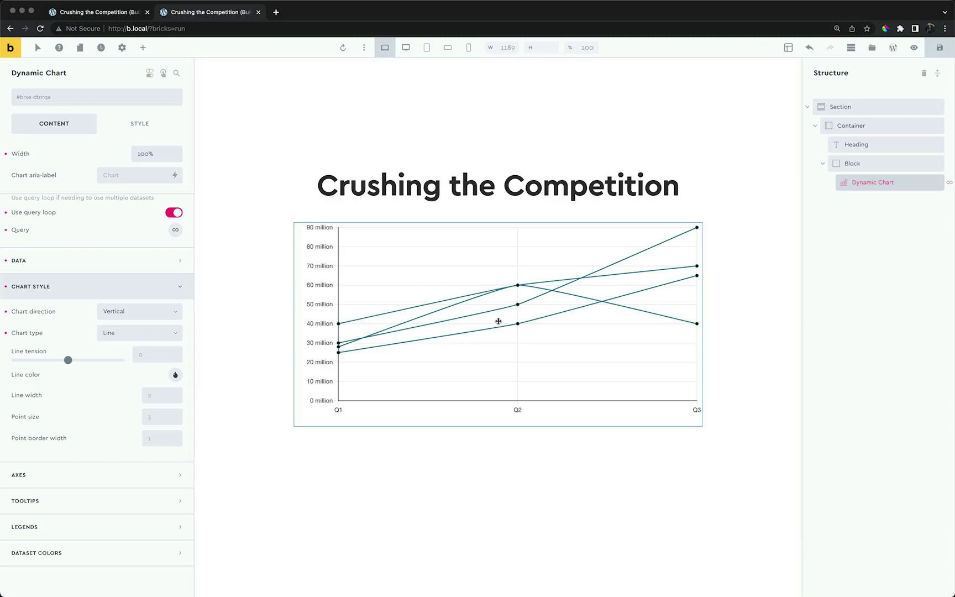
click(118, 290)
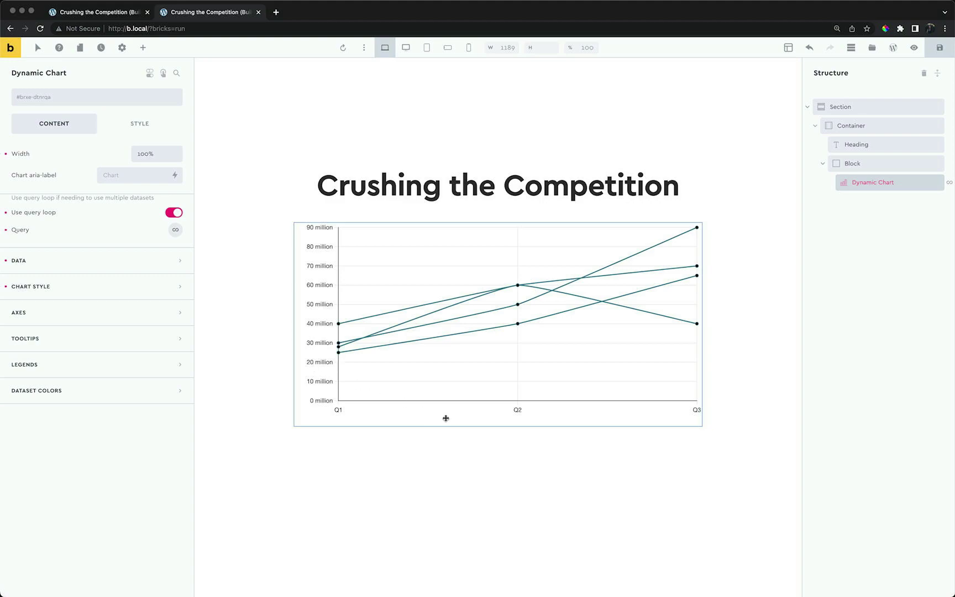
Set the x-axis title to 'Quarters' and disable Begin At Zero on the y-axis.
click(95, 323)
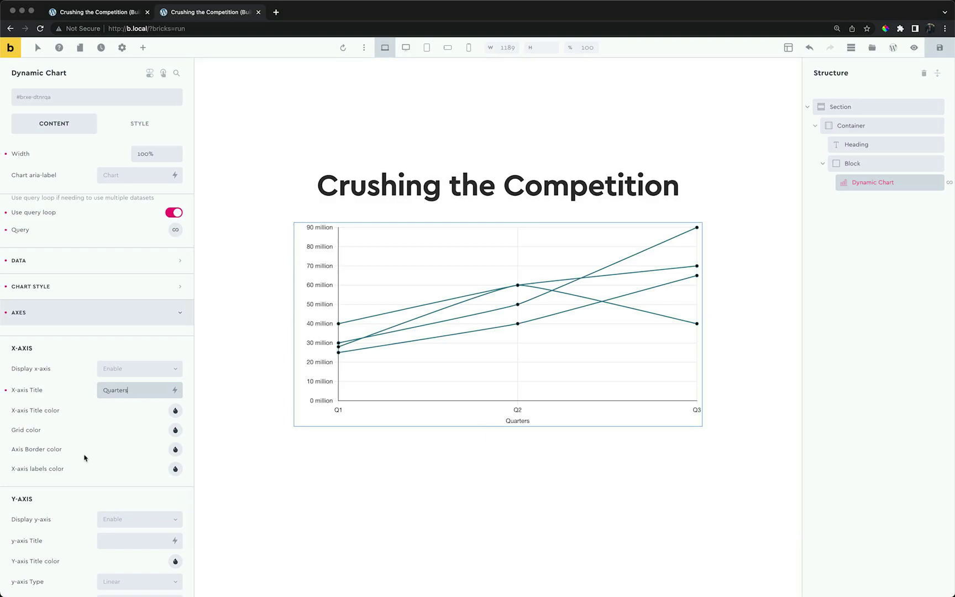
scroll(85, 458, down, 2)
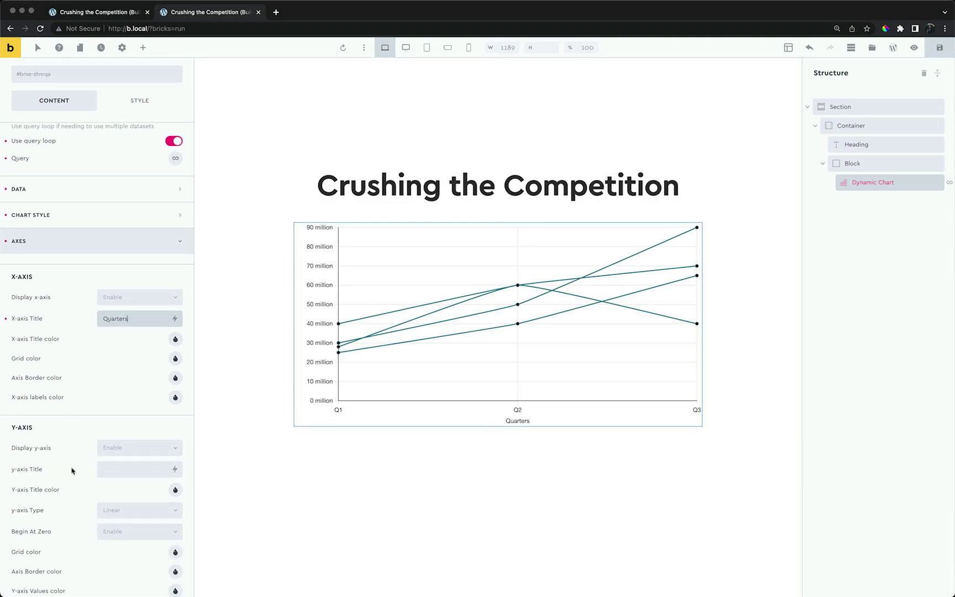
scroll(72, 470, down, 2)
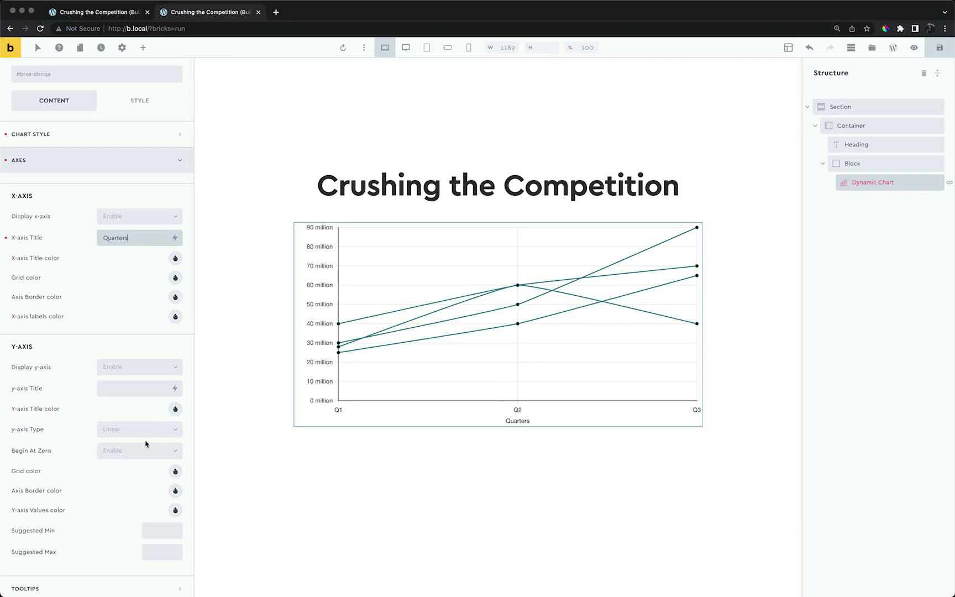
click(115, 455)
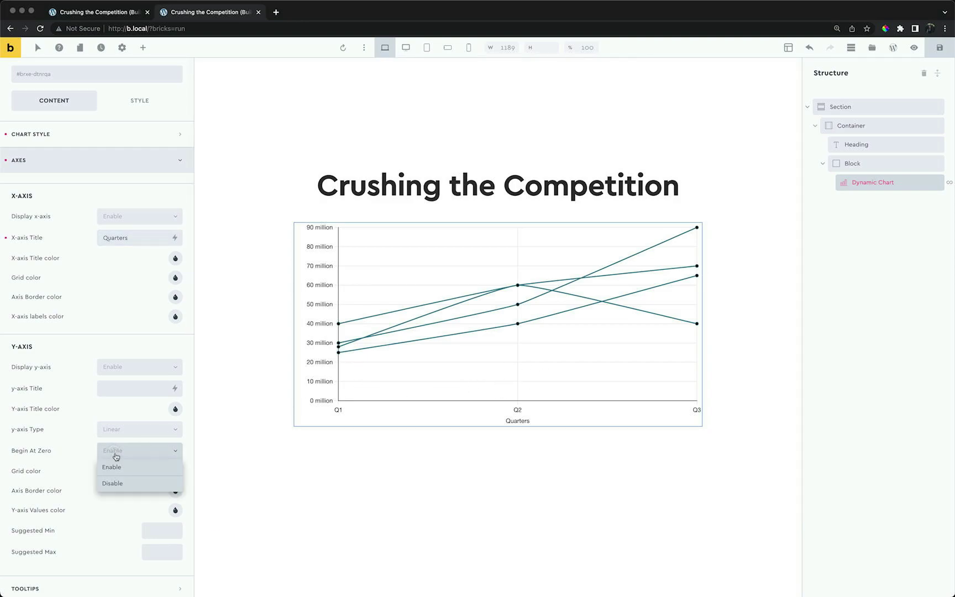
click(119, 483)
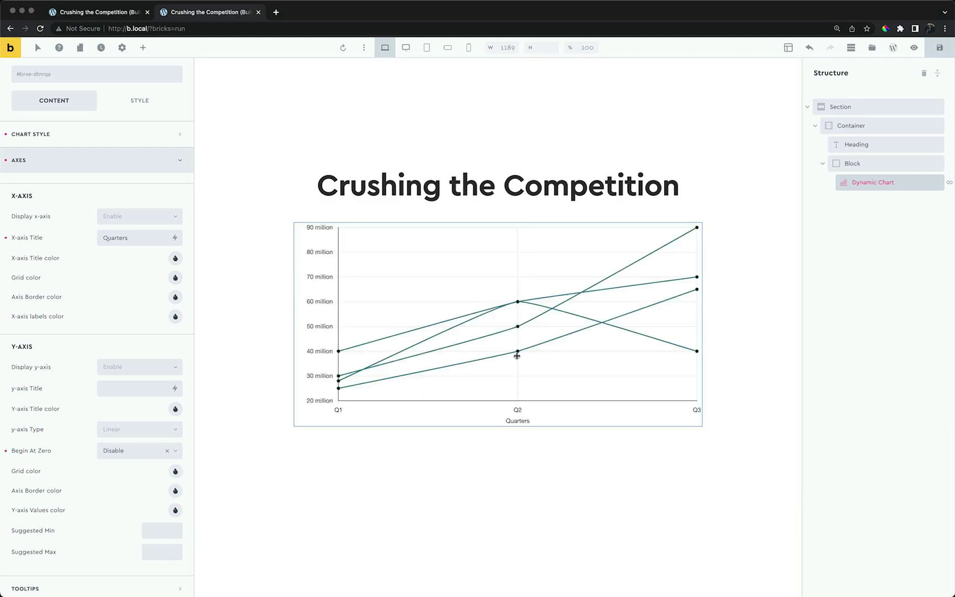
click(119, 172)
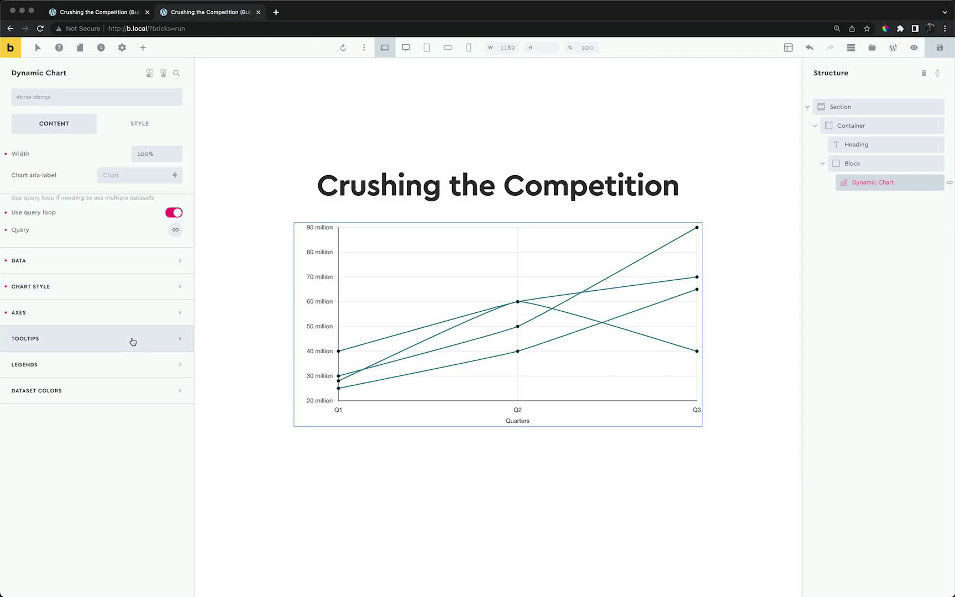
Enable chart legends and label them with the ACF quarter repeater tag.
click(128, 368)
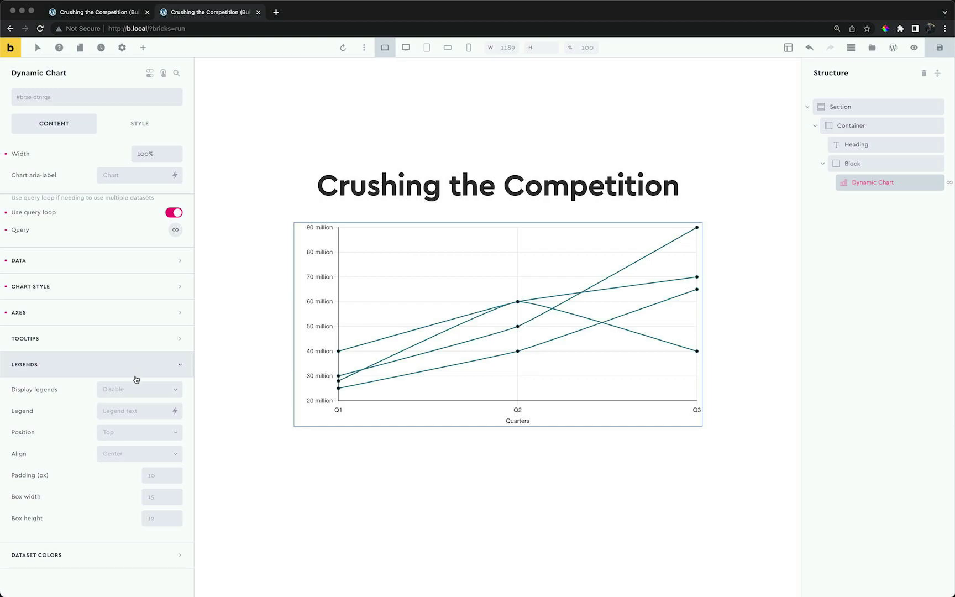
click(138, 389)
click(138, 405)
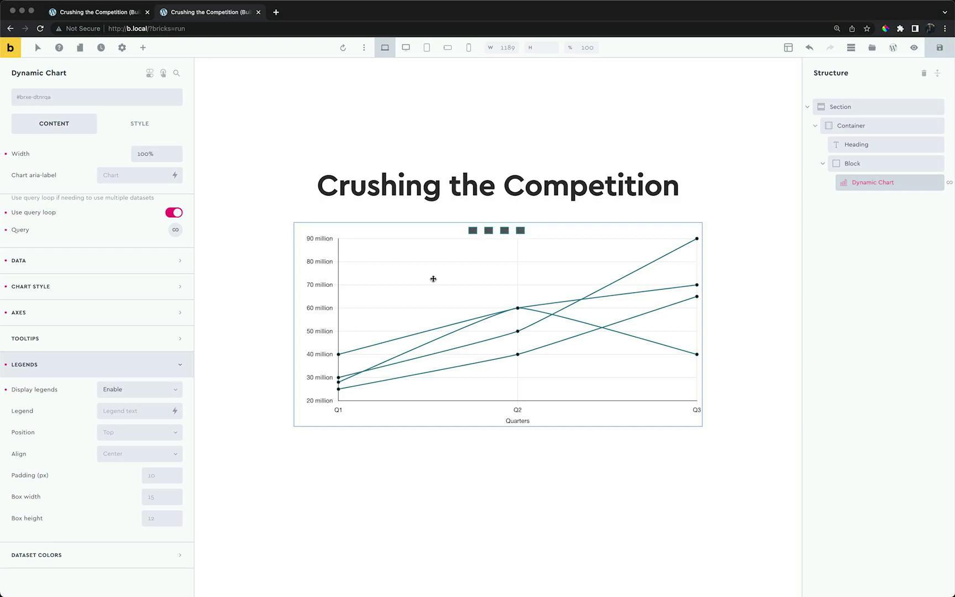
click(179, 411)
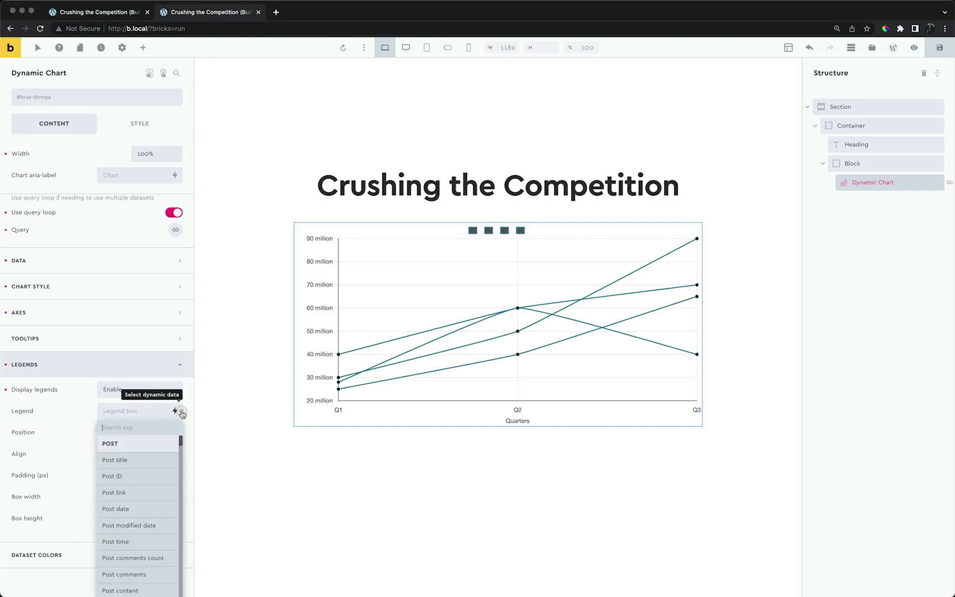
text(q)
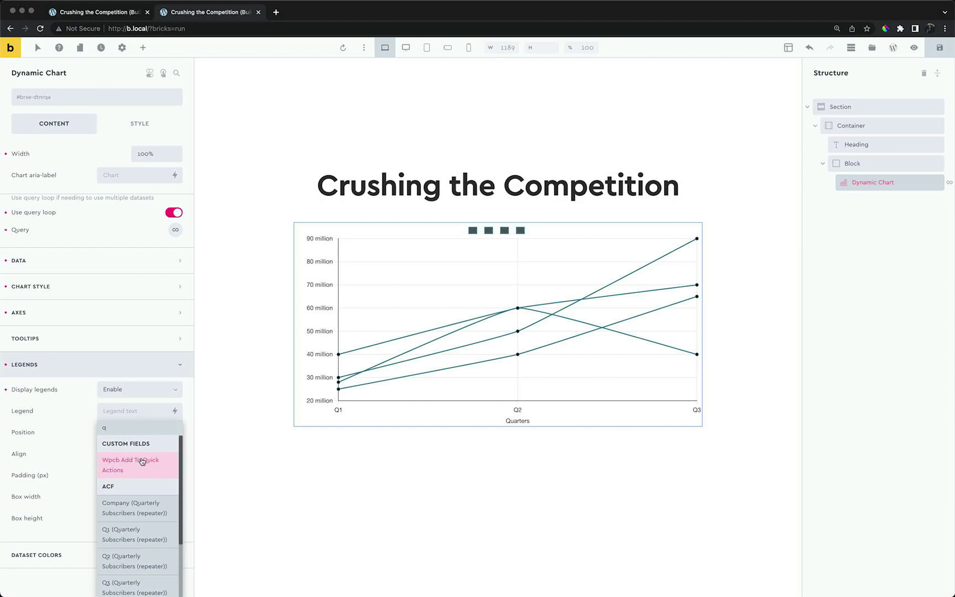
scroll(141, 484, down, 1)
click(142, 497)
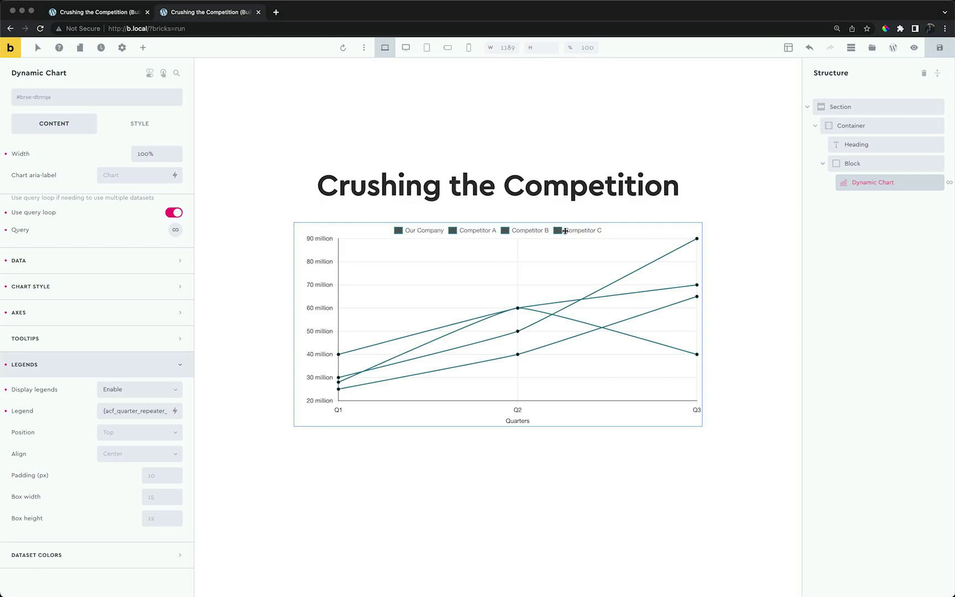
Test the legend by hiding and re-showing Competitors B and C.
click(565, 231)
click(527, 231)
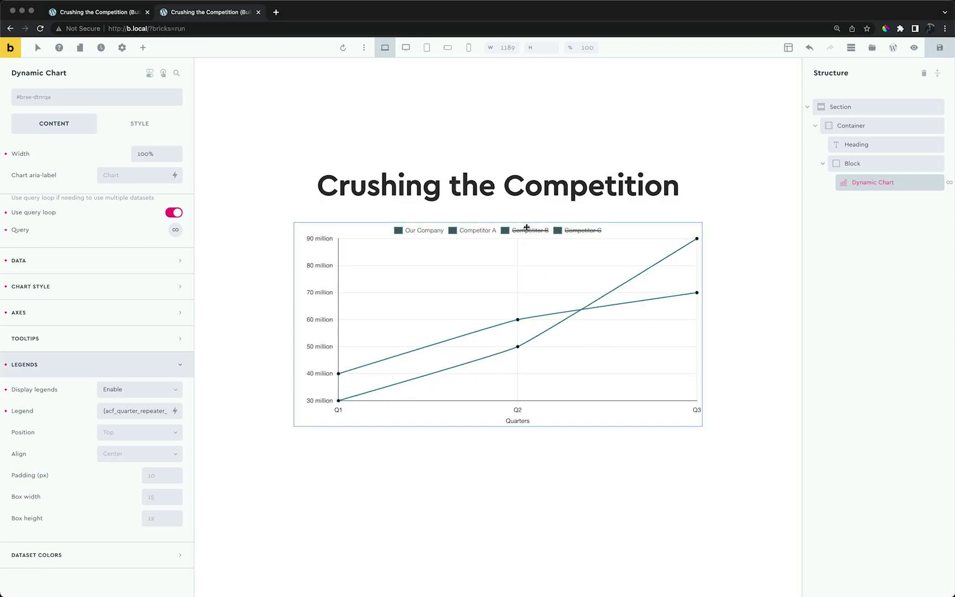
click(526, 231)
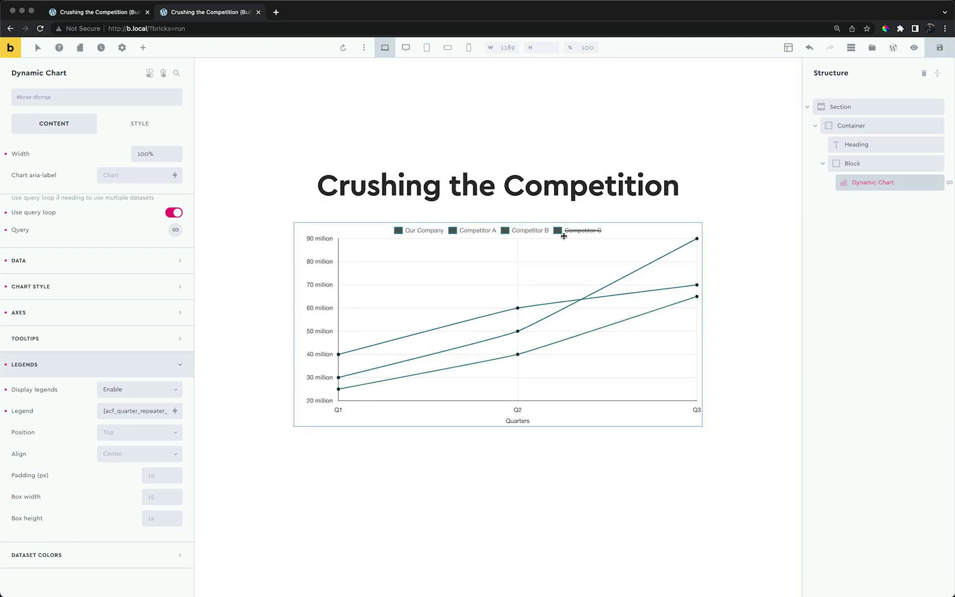
click(569, 232)
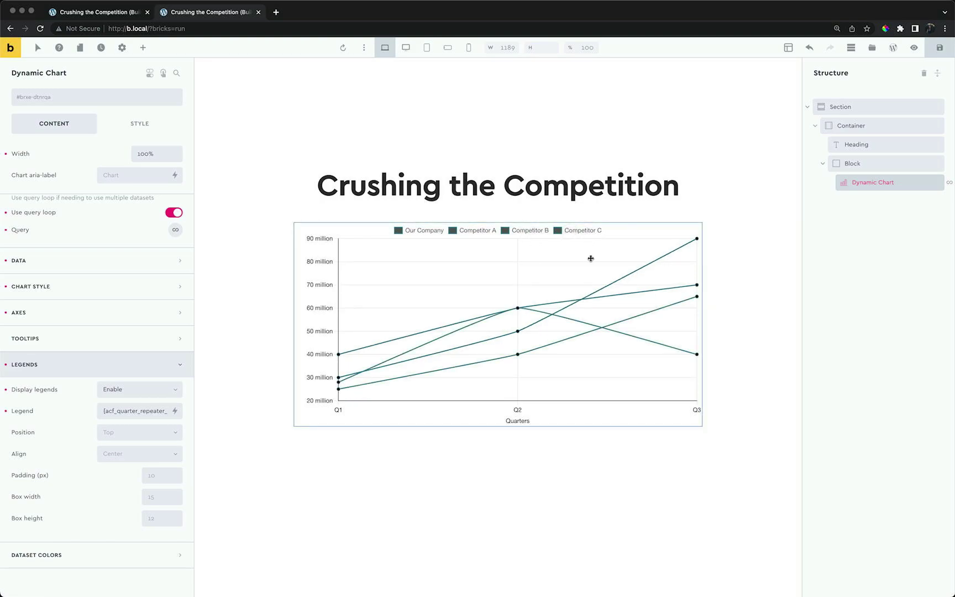
Set the legend box width and height to 10.
click(162, 494)
text(140)
key(Tab)
text(1)
click(371, 369)
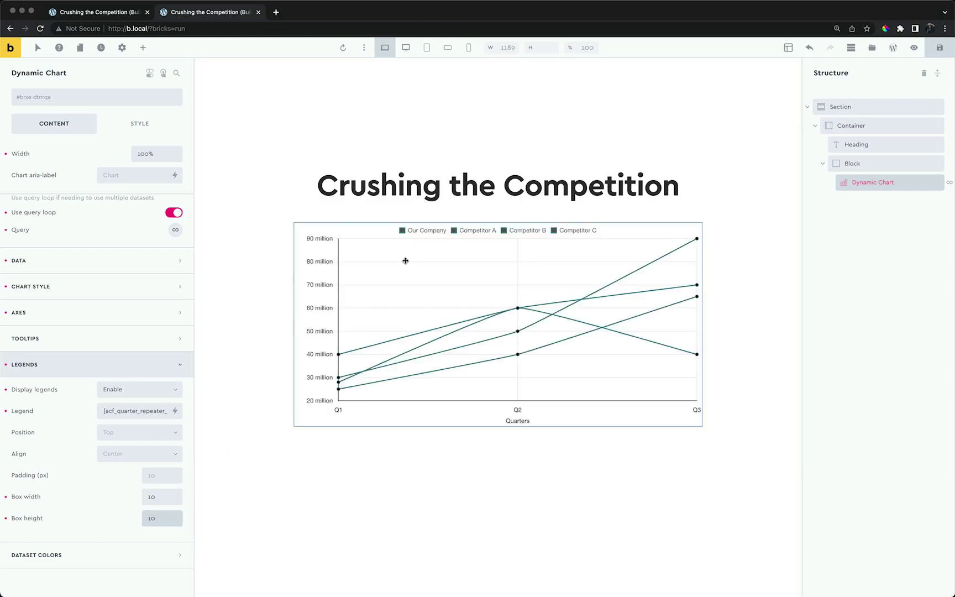
Set the dataset colours source to Manually instead of dynamic data.
click(157, 368)
click(133, 395)
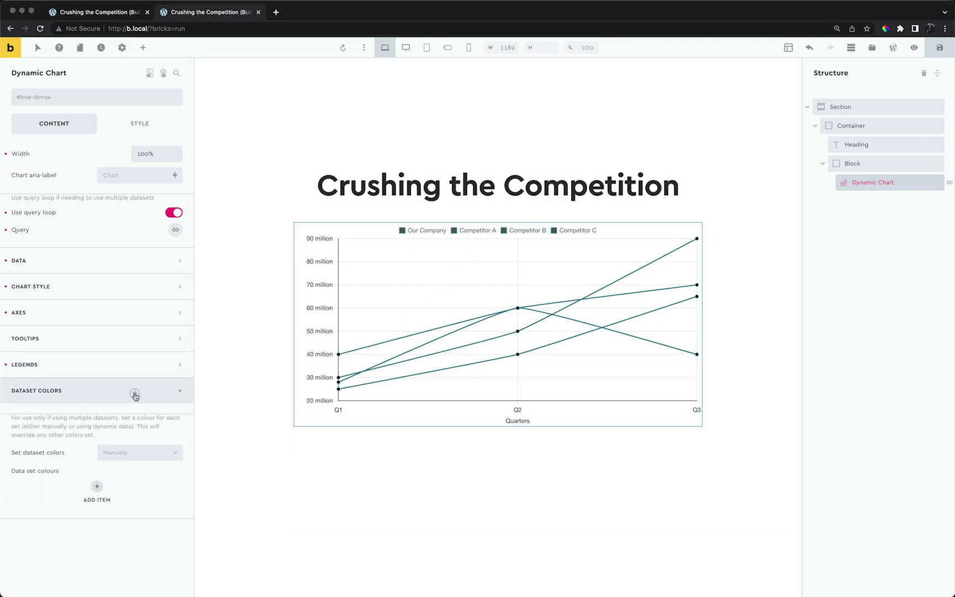
click(141, 451)
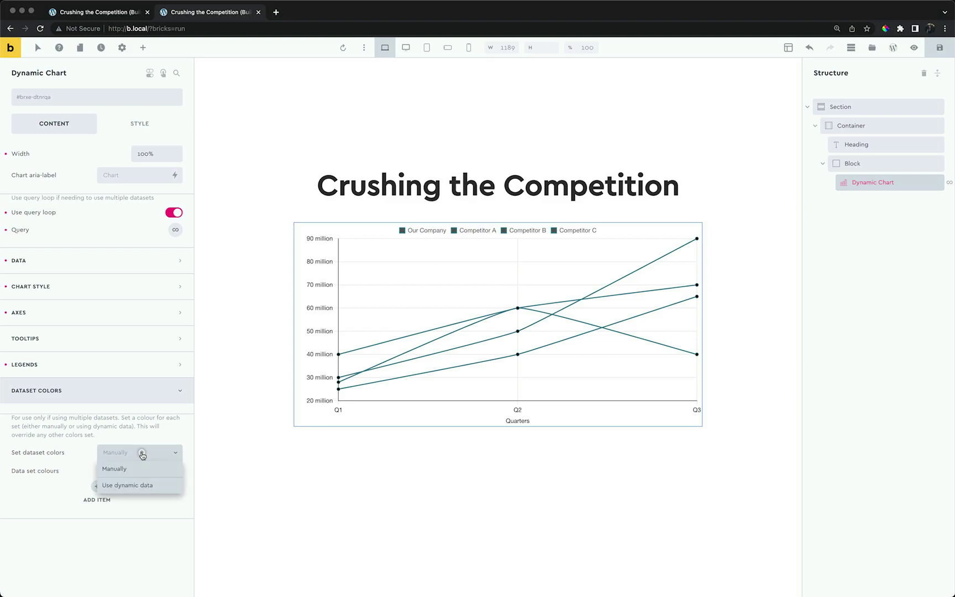
click(142, 485)
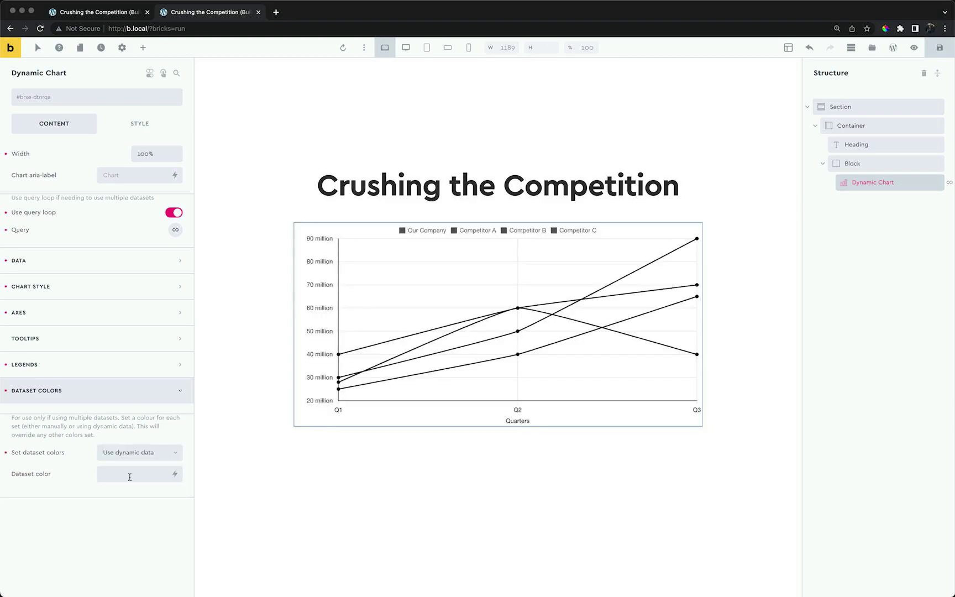
click(148, 451)
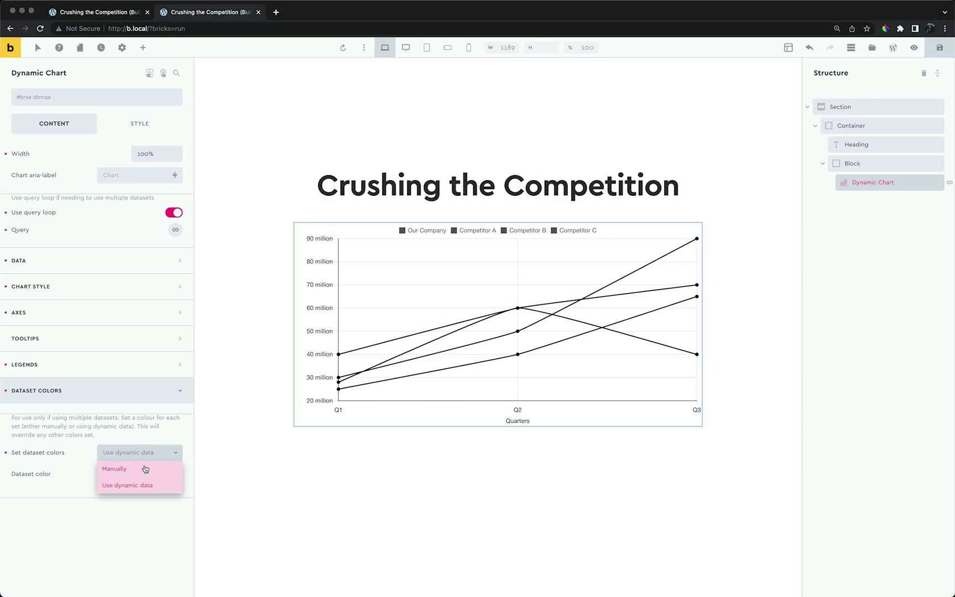
click(145, 467)
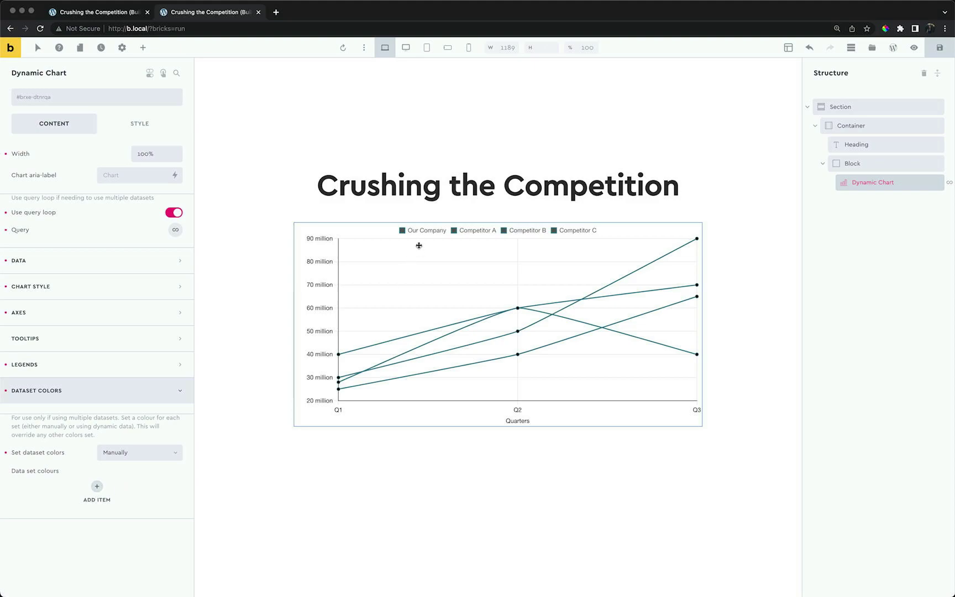
Add the first dataset colour item and make Our Company's line purple.
click(96, 487)
click(166, 513)
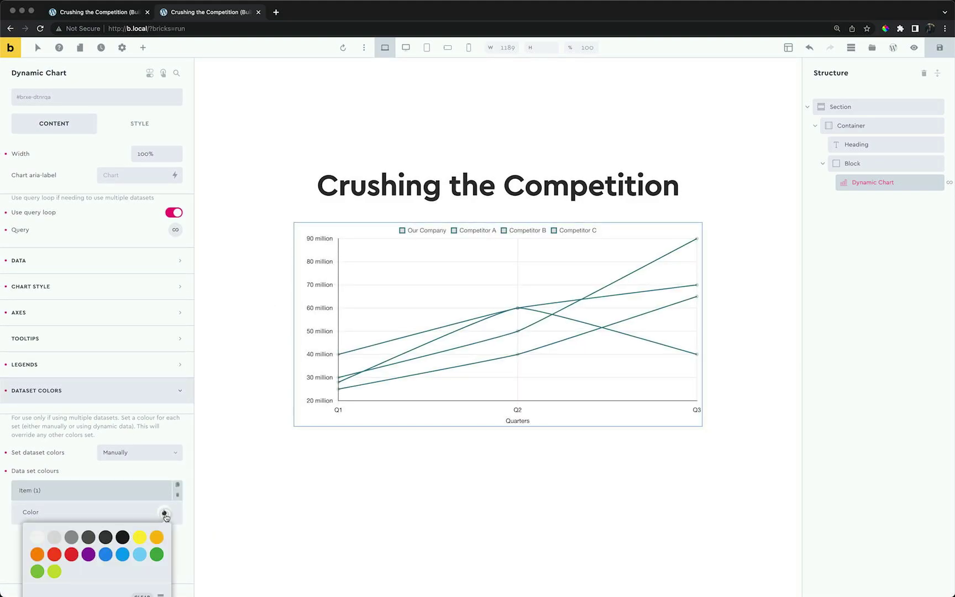
click(87, 554)
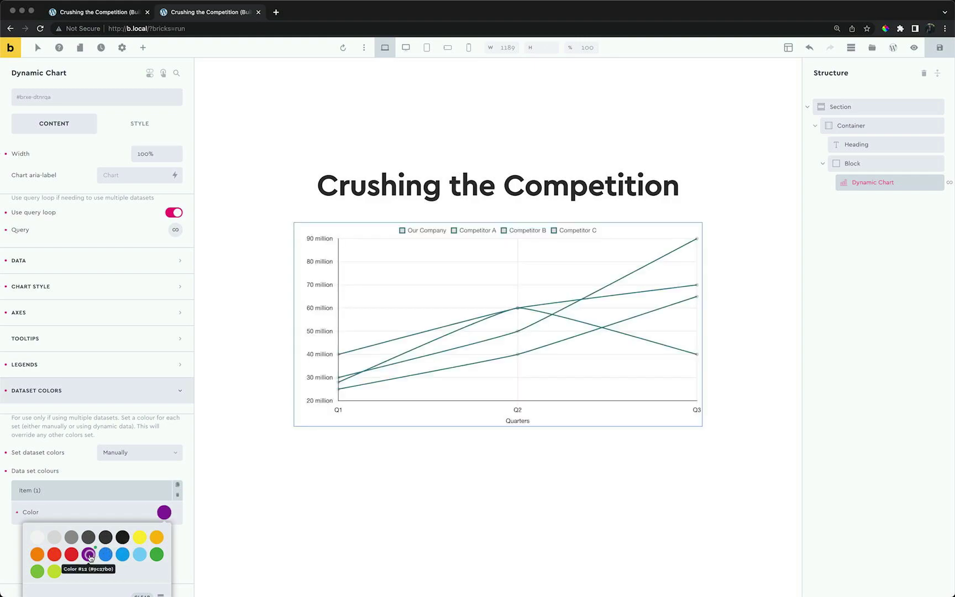
click(135, 493)
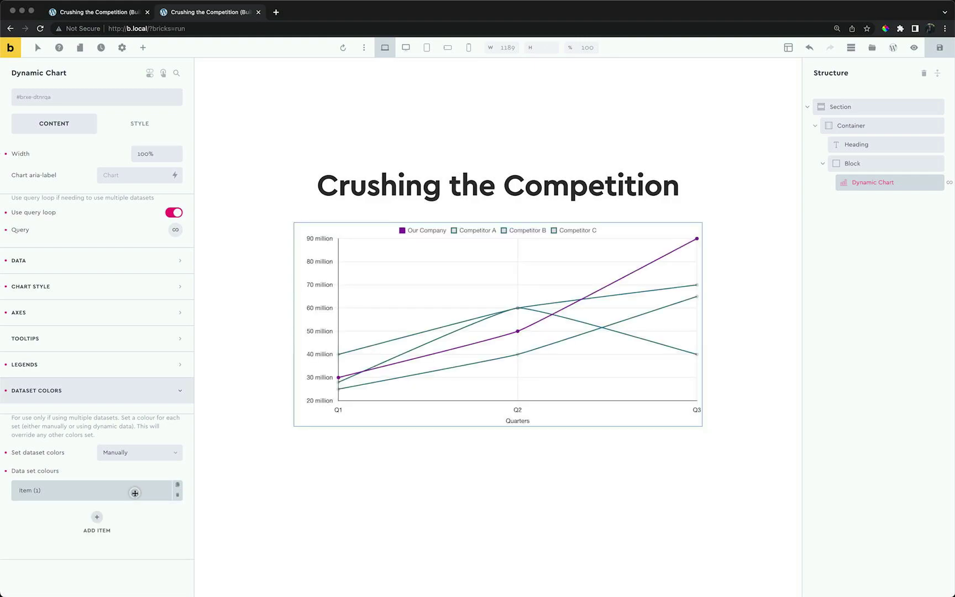
Add three more colour items and make Competitor A's line light grey.
click(97, 516)
click(97, 559)
scroll(97, 560, down, 1)
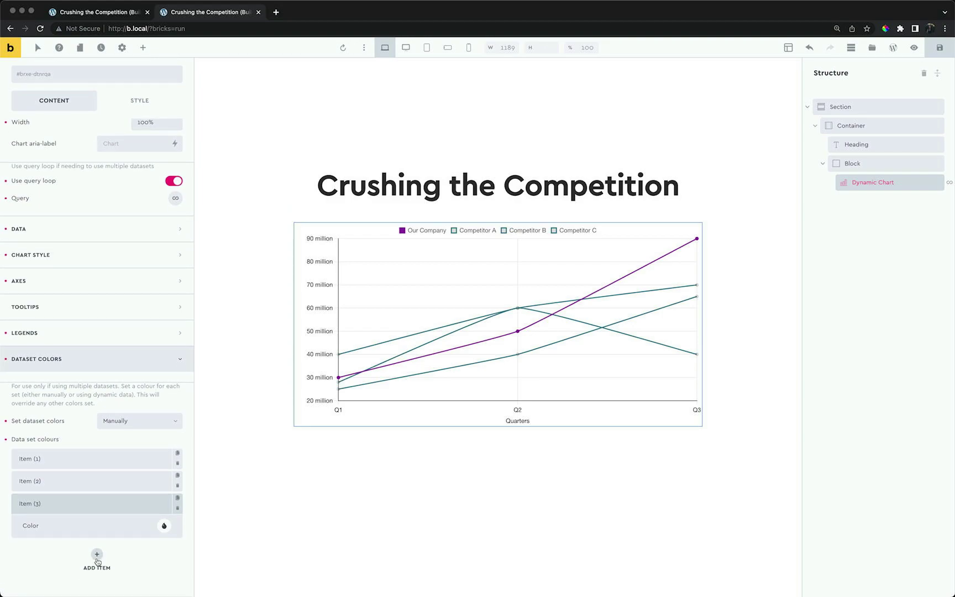
click(97, 557)
click(124, 485)
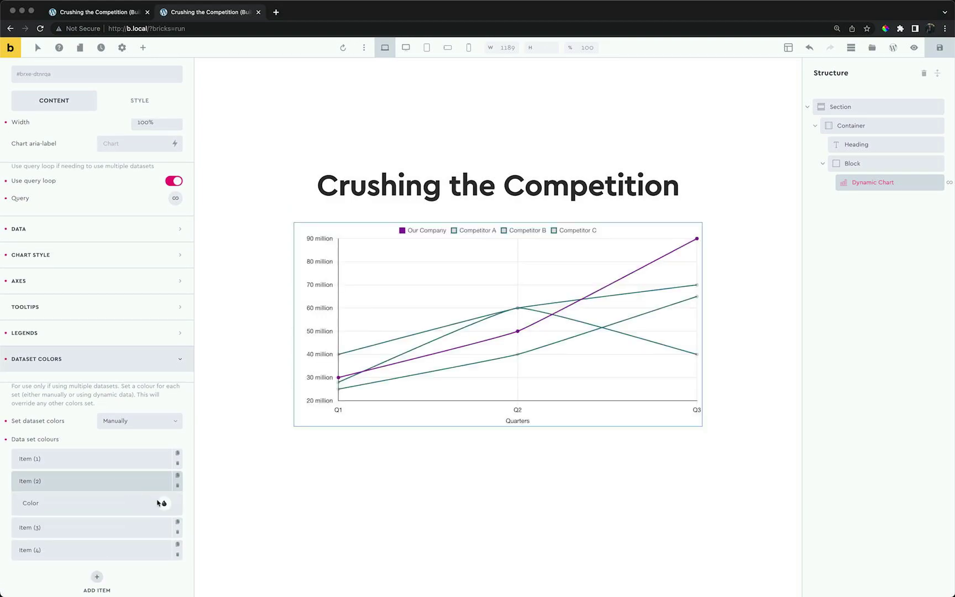
click(159, 502)
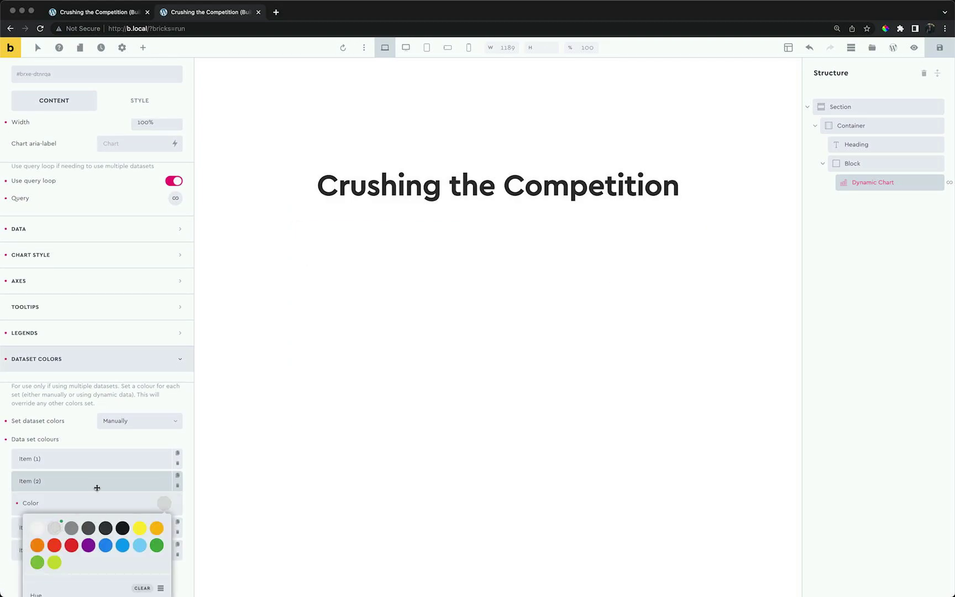
click(97, 487)
Make the Competitor B and Competitor C lines light grey.
click(142, 504)
click(159, 524)
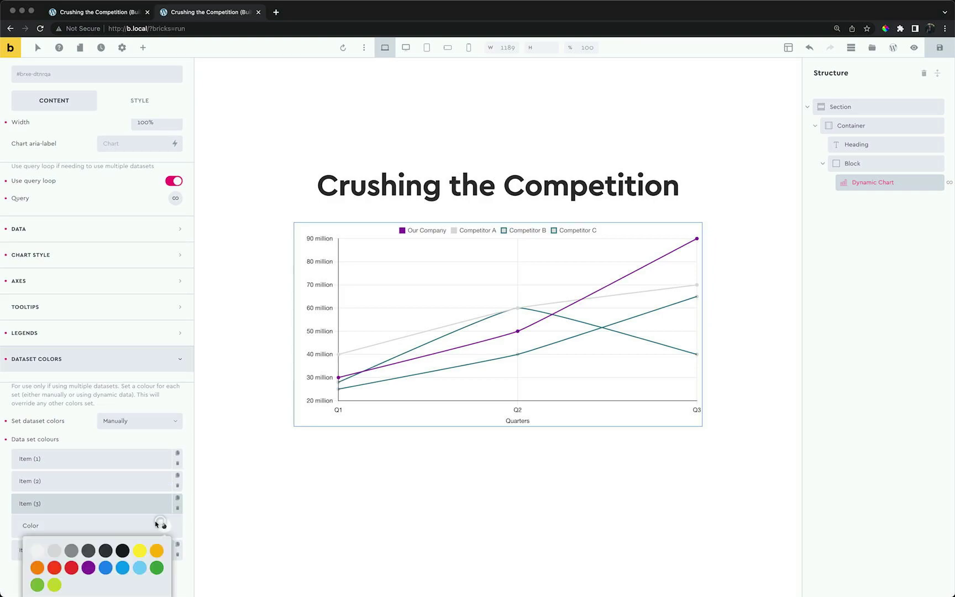
click(71, 550)
click(55, 549)
click(96, 505)
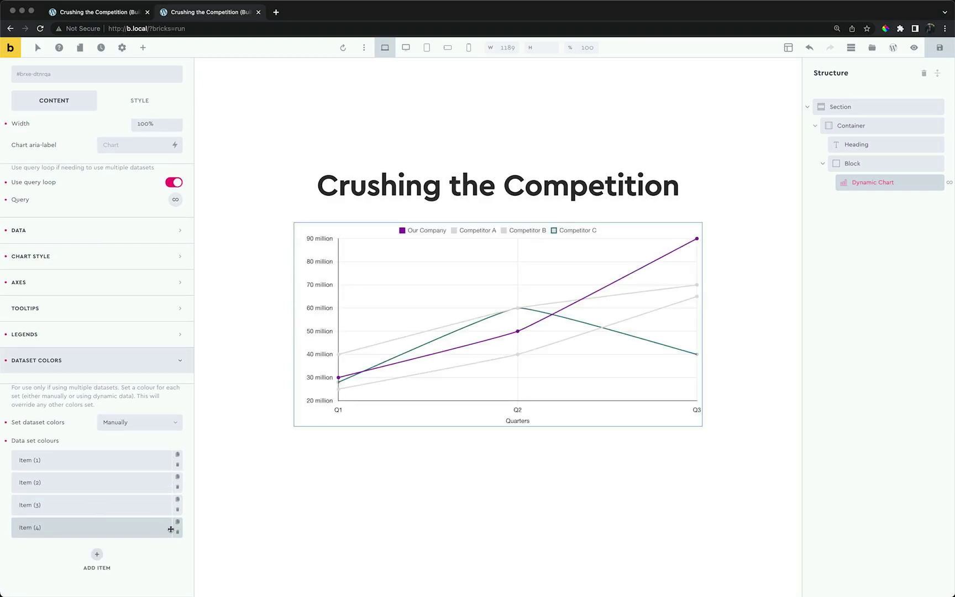
click(171, 528)
click(164, 547)
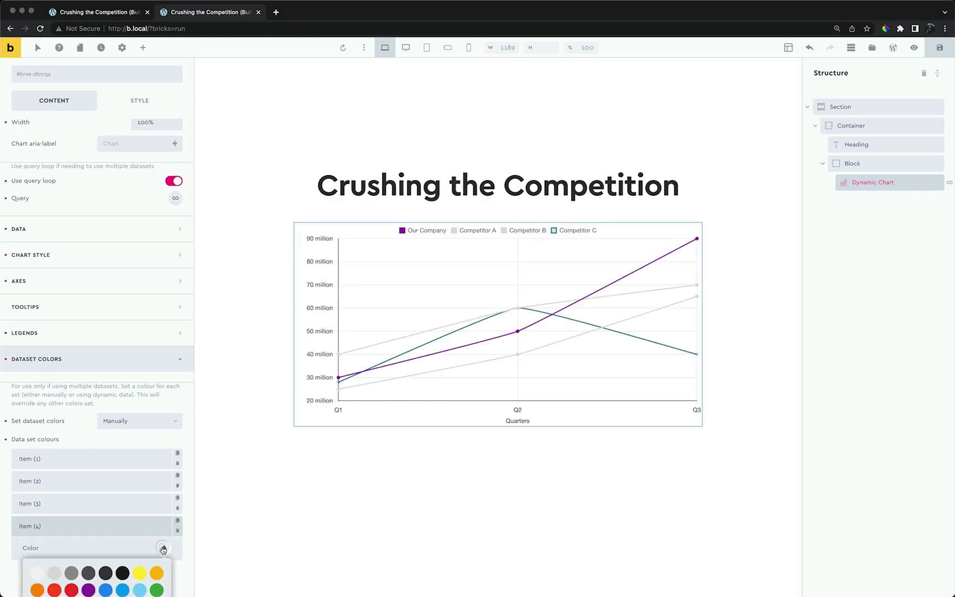
click(54, 571)
click(101, 529)
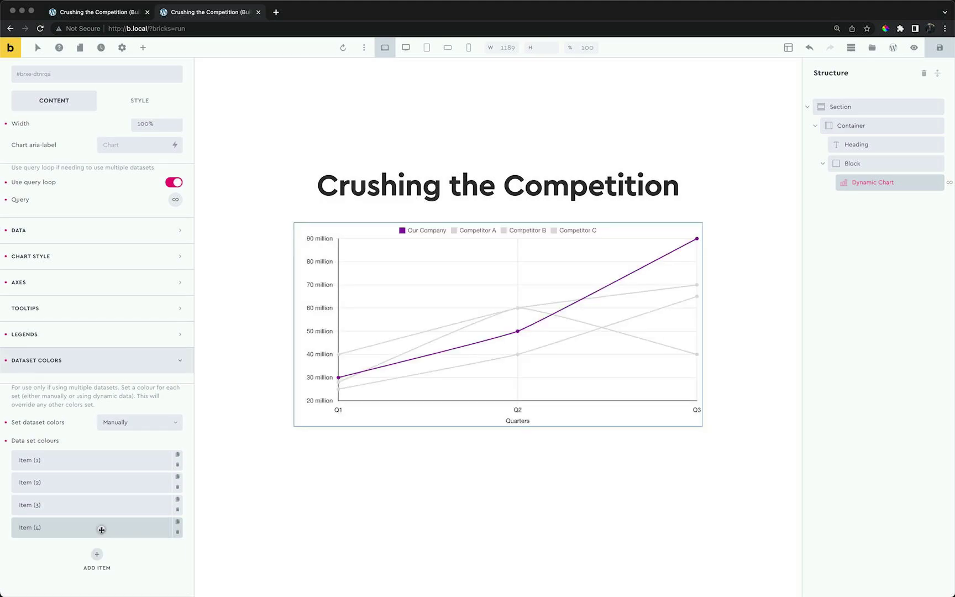
click(123, 371)
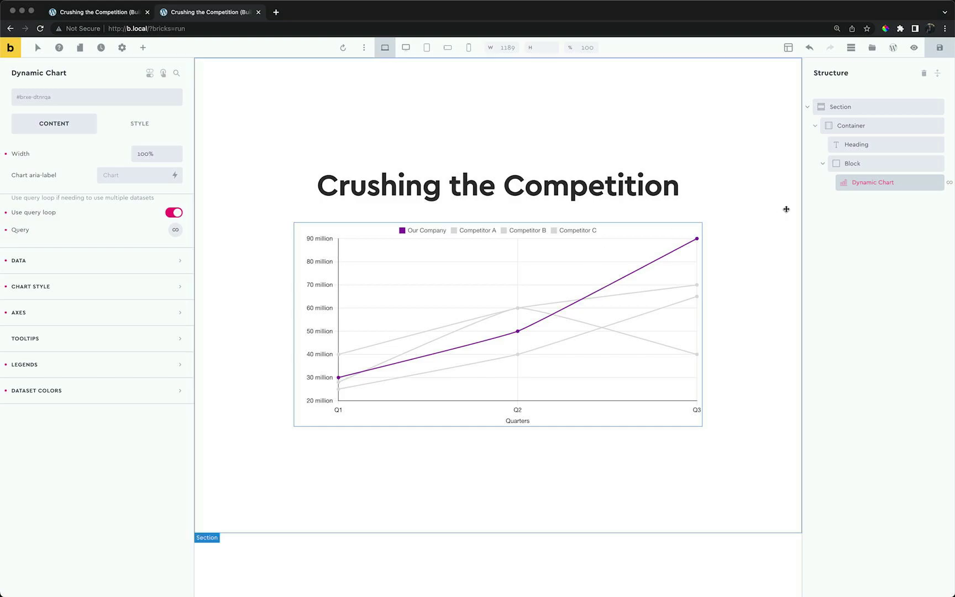
mouse_move(888, 183)
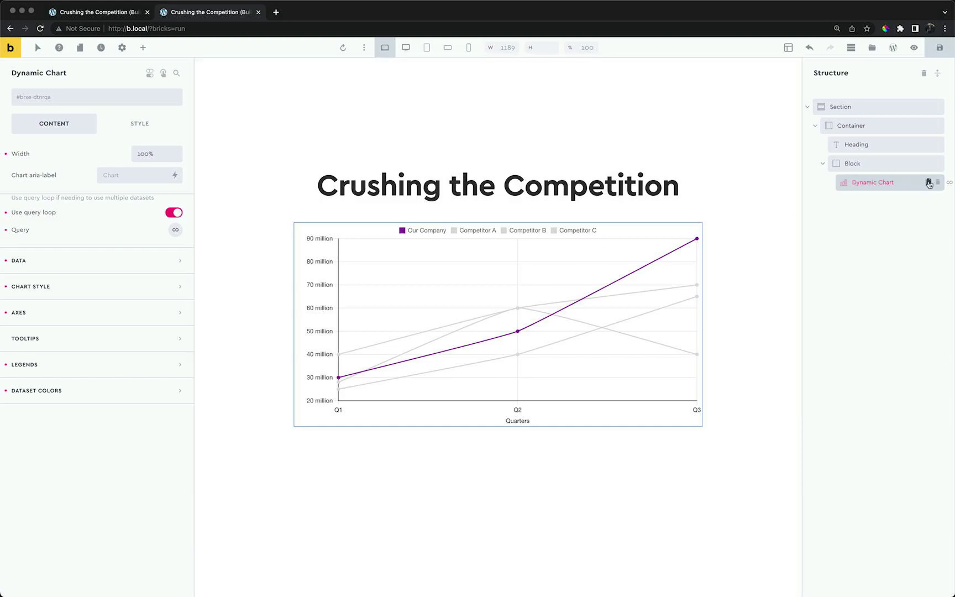
Duplicate the Dynamic Chart and select the copy.
click(928, 181)
mouse_move(873, 202)
click(873, 184)
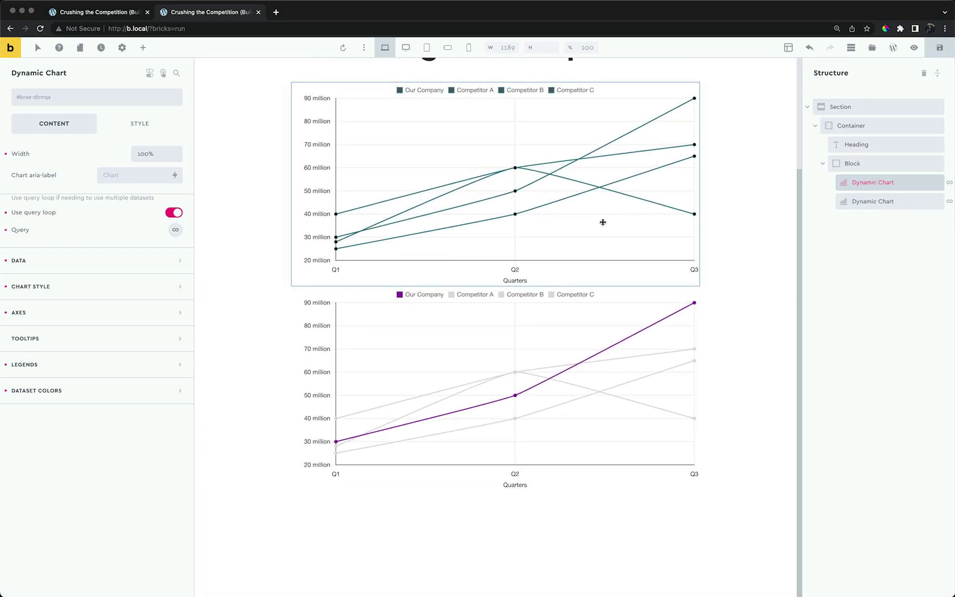
click(579, 318)
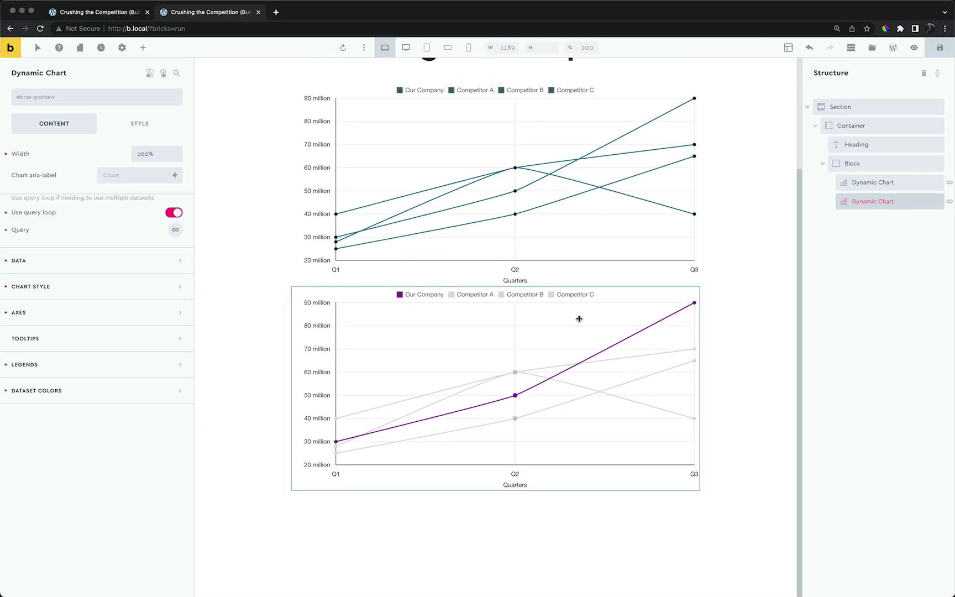
Delete the Value text of the copy's Q3, Q2 and Q1 data points.
click(130, 257)
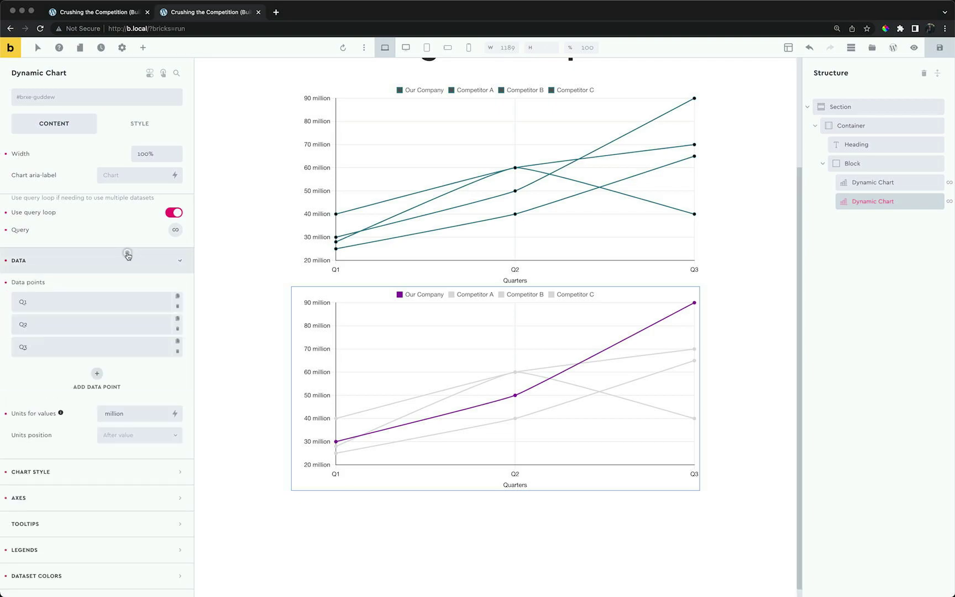
click(103, 345)
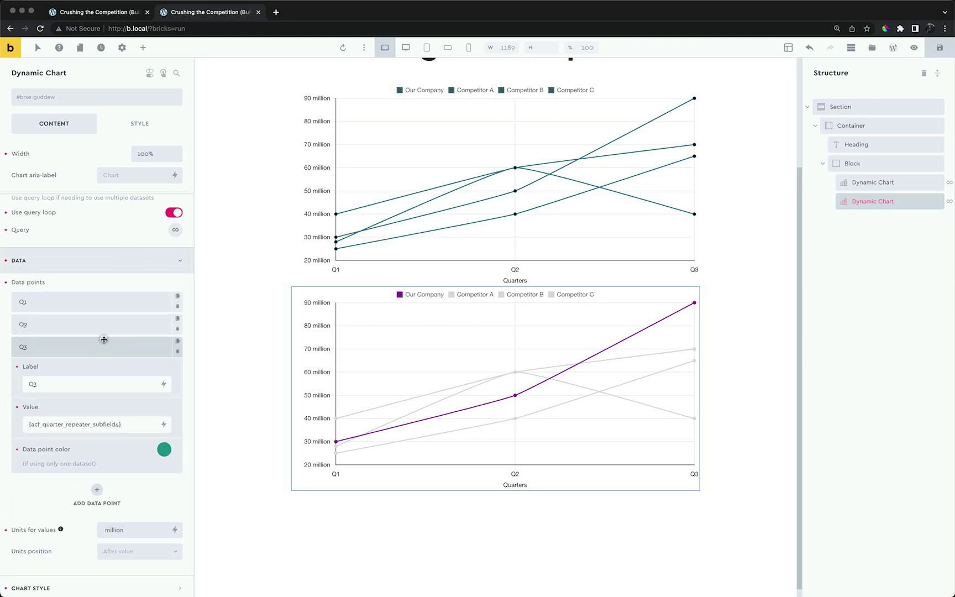
triple_click(83, 422)
key(BackSpace)
click(87, 326)
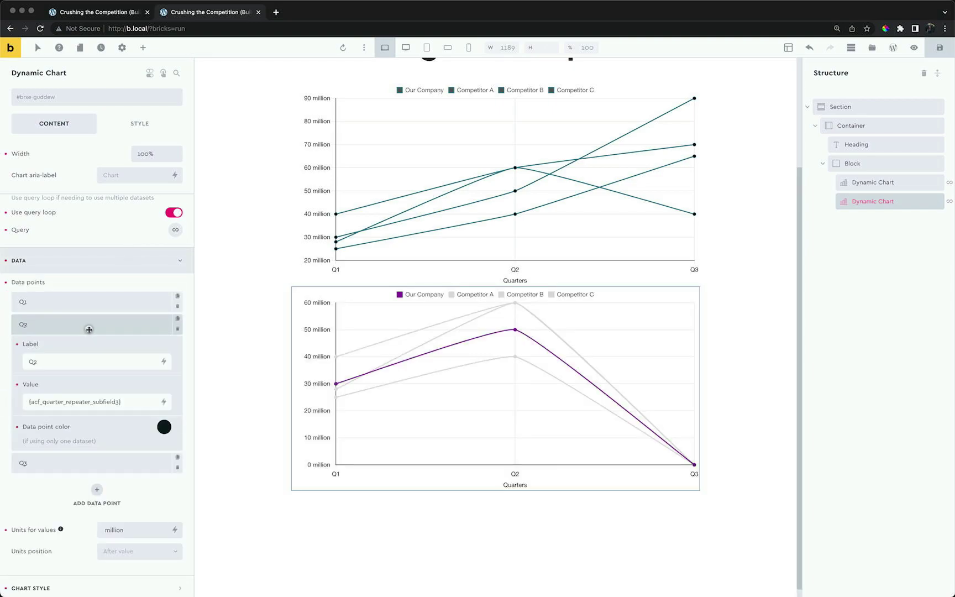
triple_click(85, 401)
key(BackSpace)
click(89, 299)
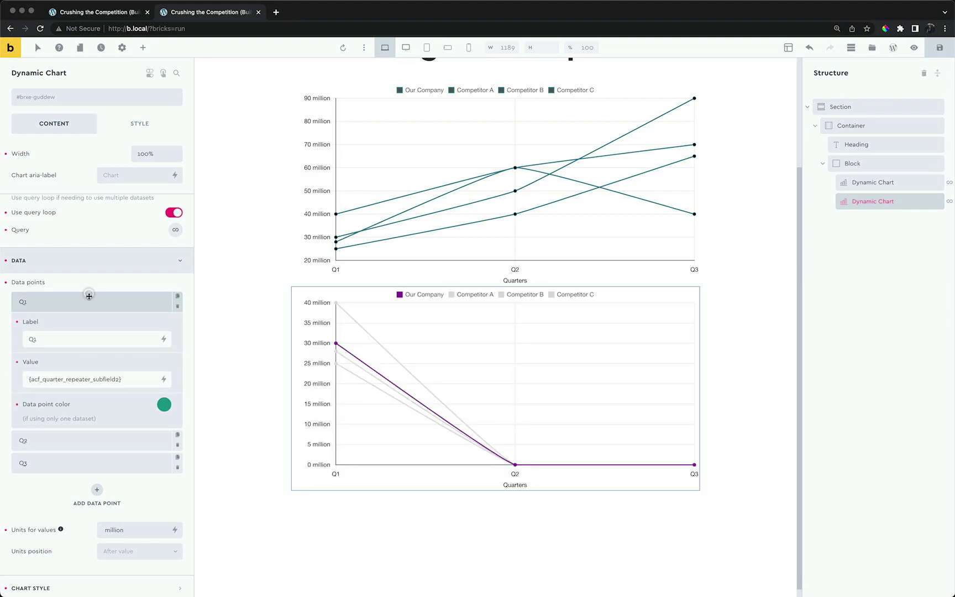
triple_click(84, 378)
key(BackSpace)
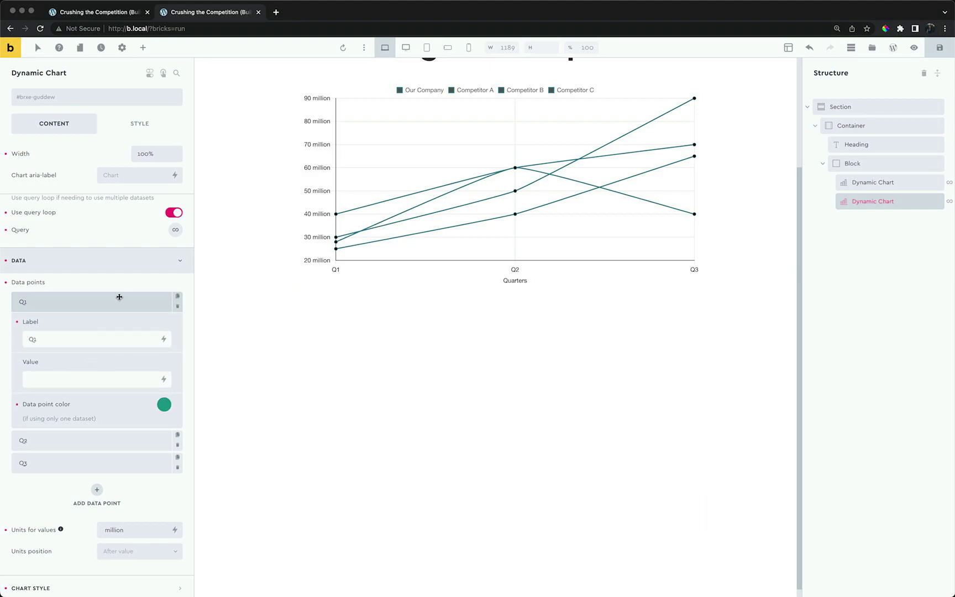
Set the second chart's Query Type to ACF Repeater: Customer Happiness.
click(119, 297)
click(174, 230)
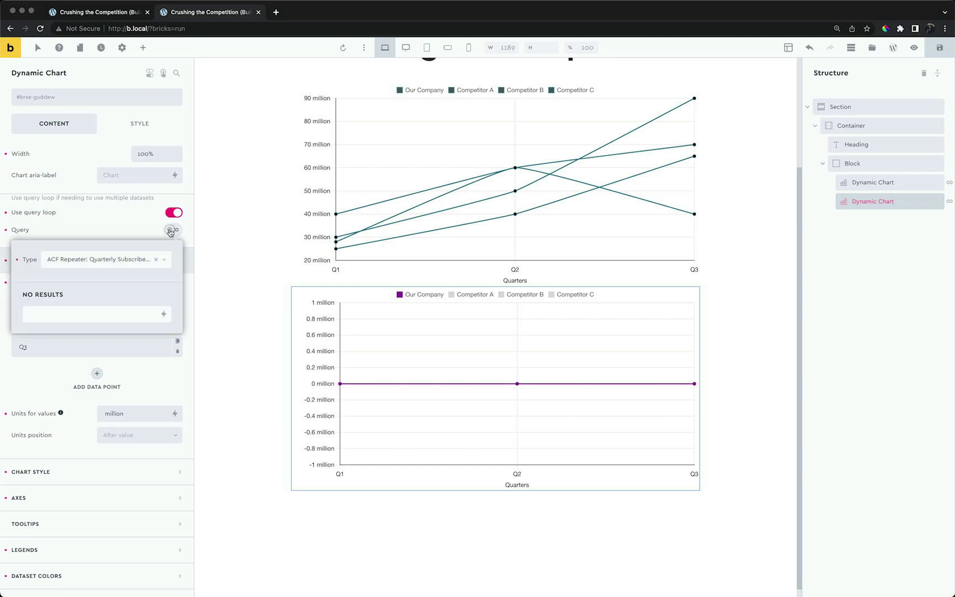
click(148, 259)
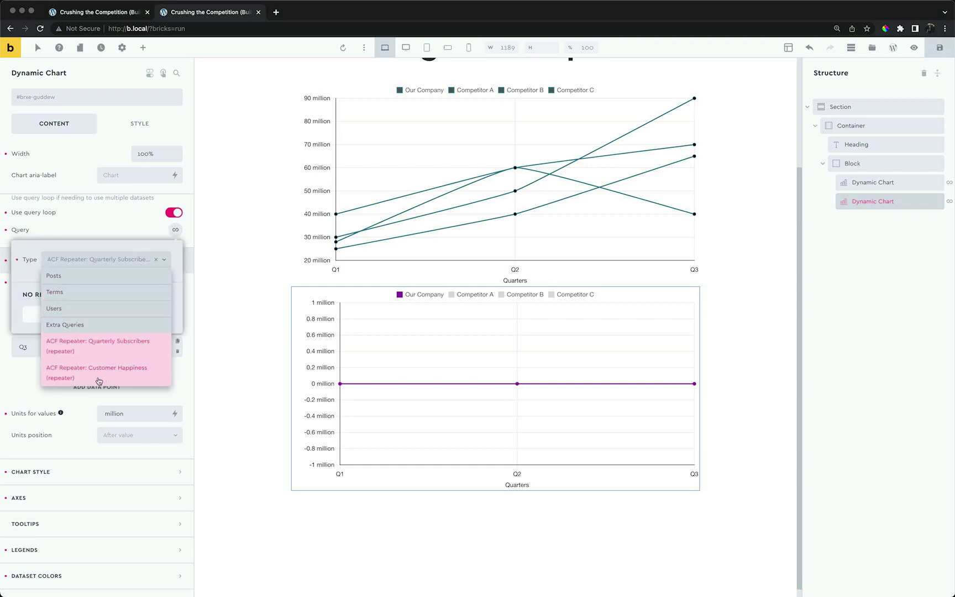
click(119, 377)
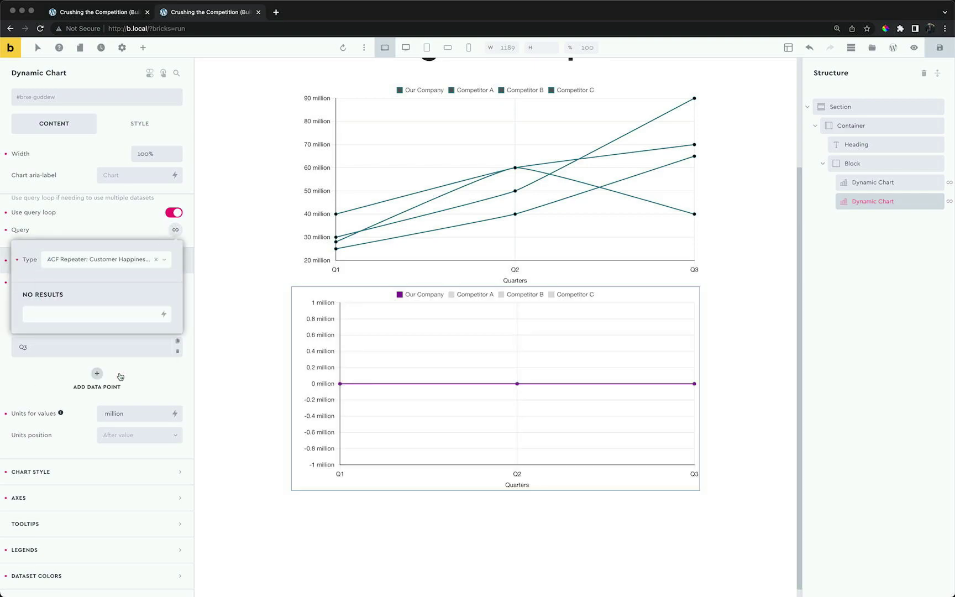
click(174, 230)
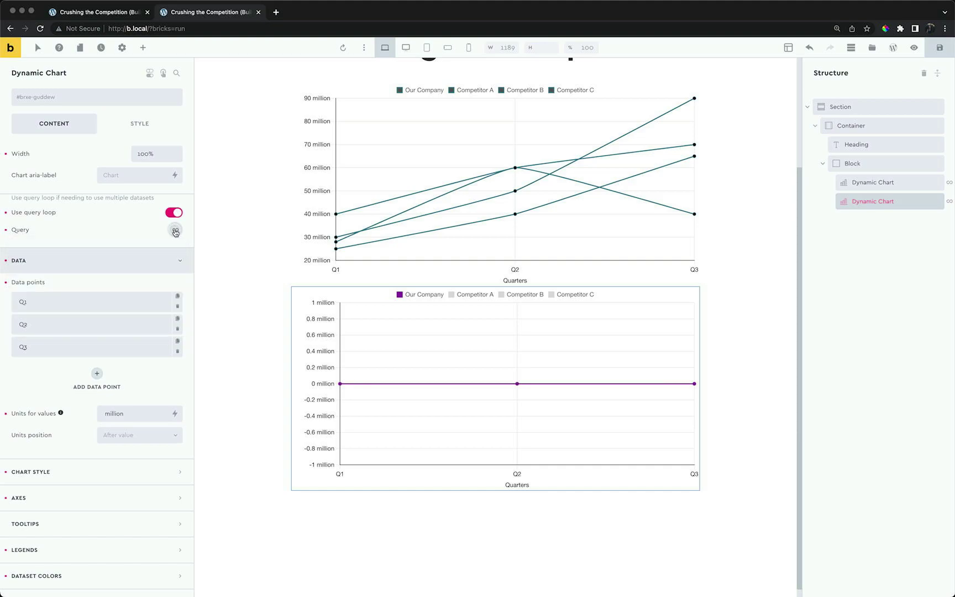
Set Q1, Q2 and Q3 values to the Customer Happiness Q1, Q2, Q3 tags.
click(146, 302)
click(164, 379)
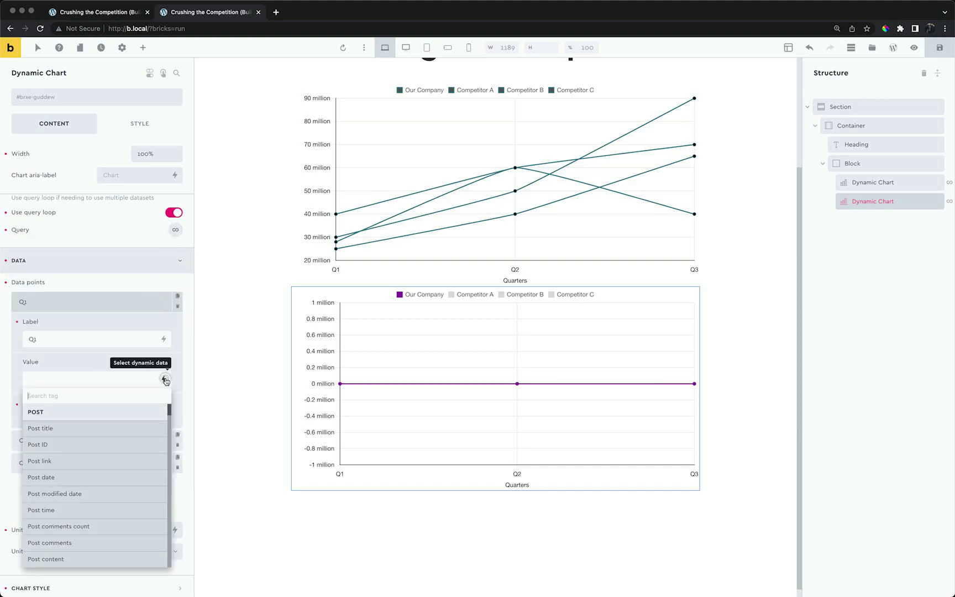
text(q)
click(98, 524)
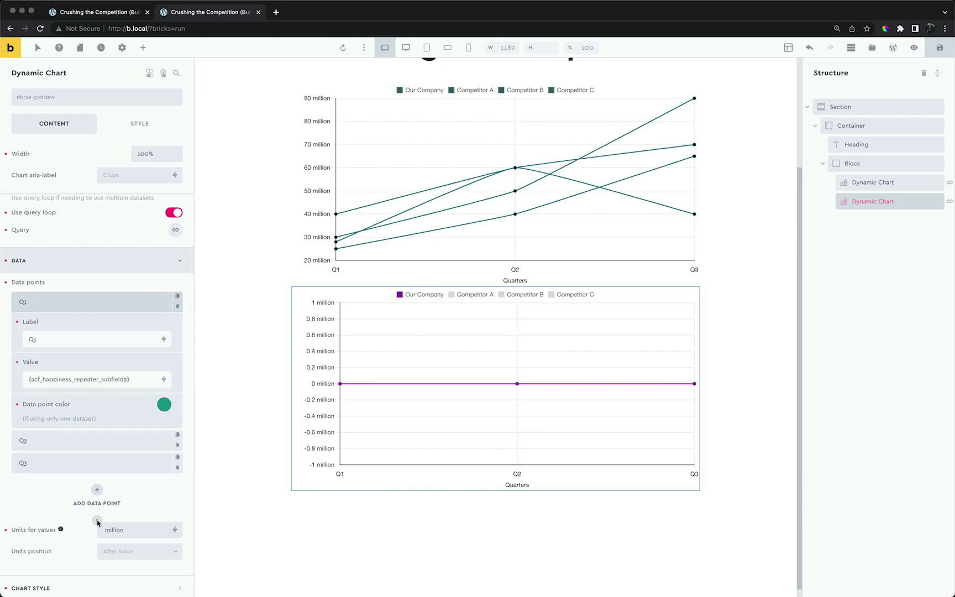
click(134, 295)
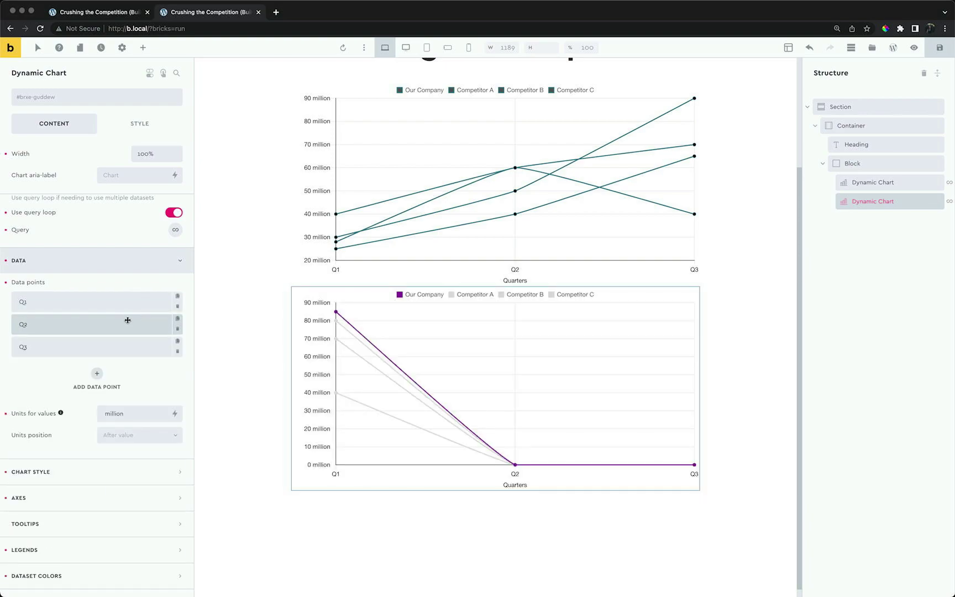
click(126, 323)
click(161, 401)
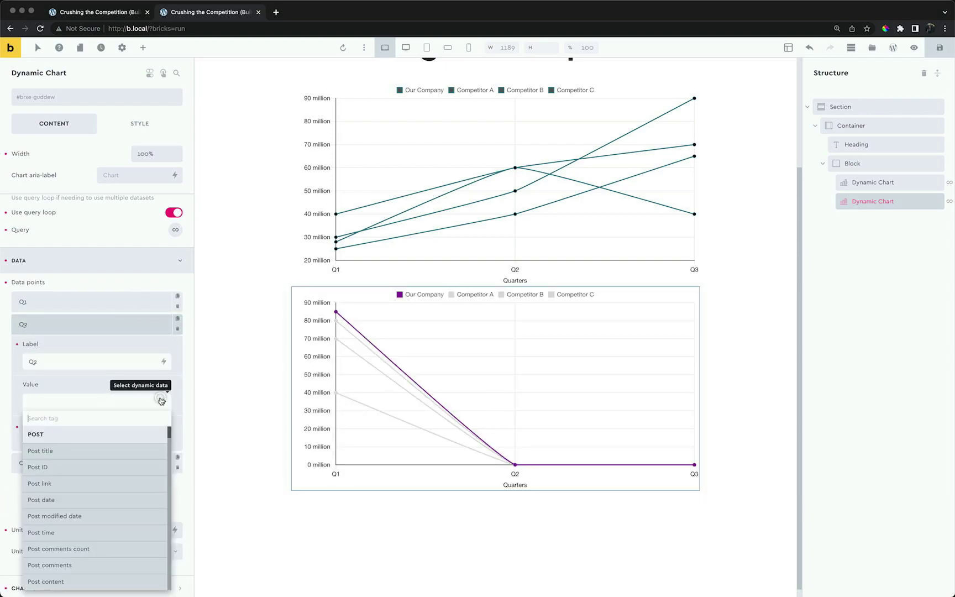
text(q)
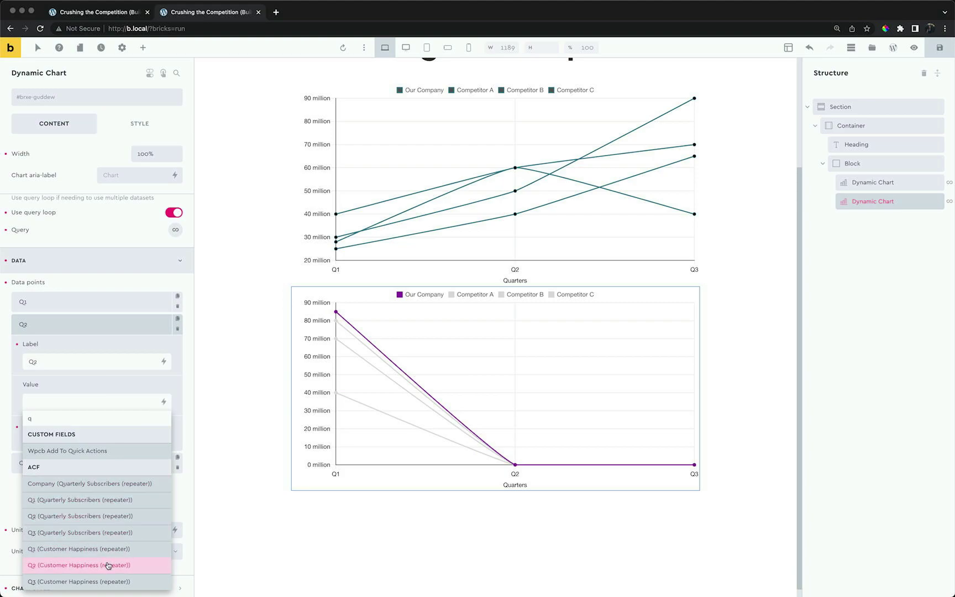
click(108, 565)
click(124, 322)
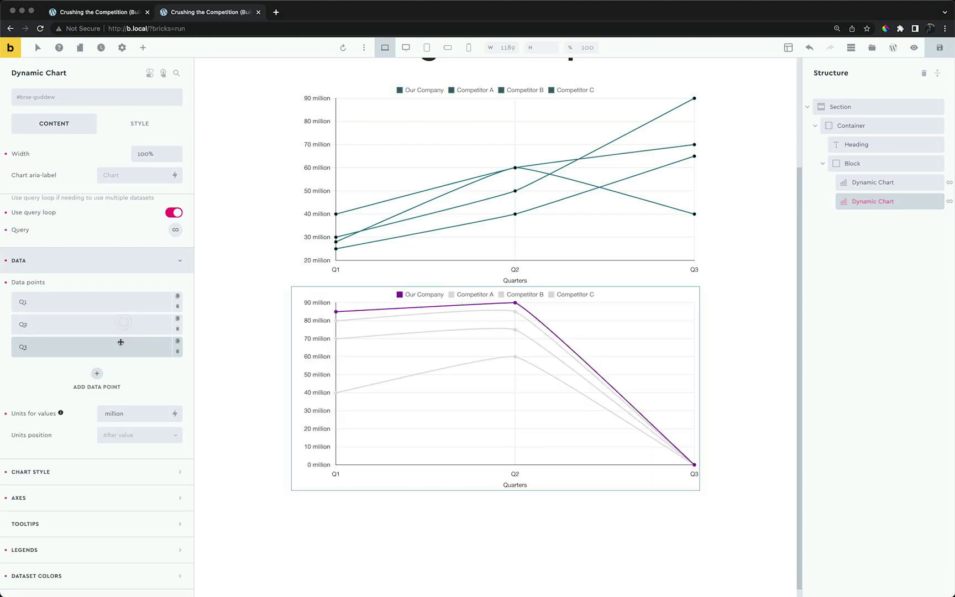
click(121, 341)
click(163, 424)
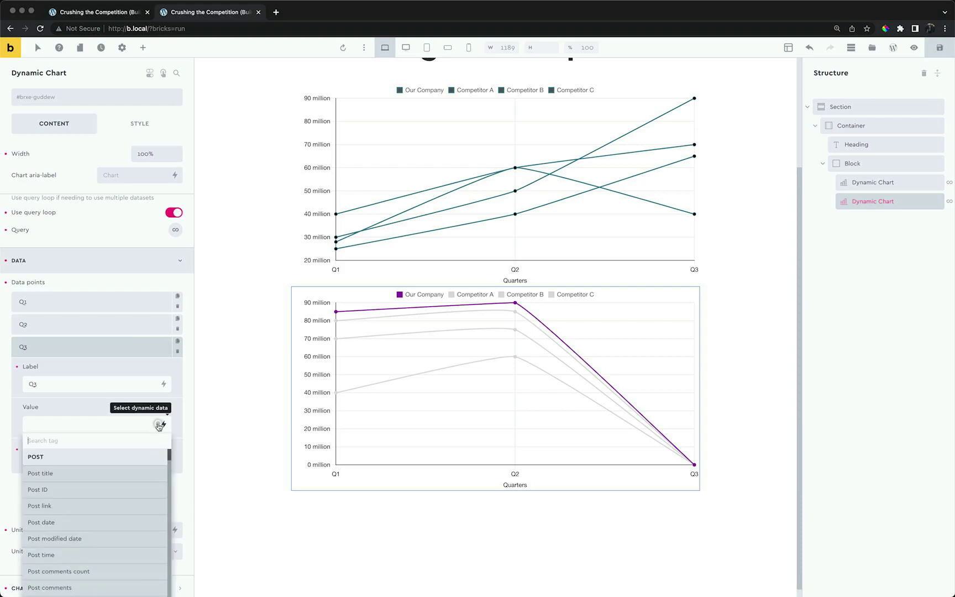
text(q)
scroll(120, 477, down, 1)
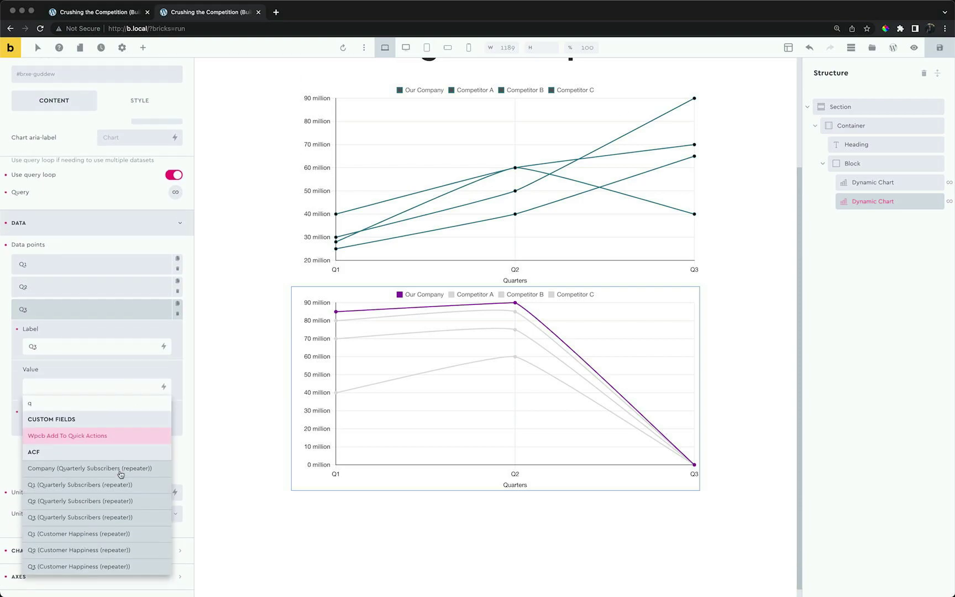
click(113, 560)
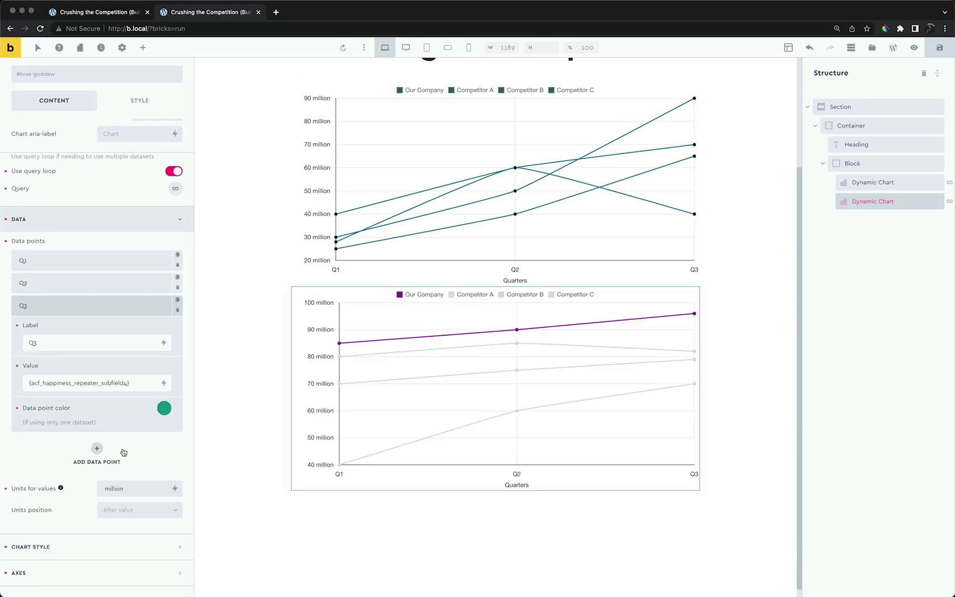
click(134, 311)
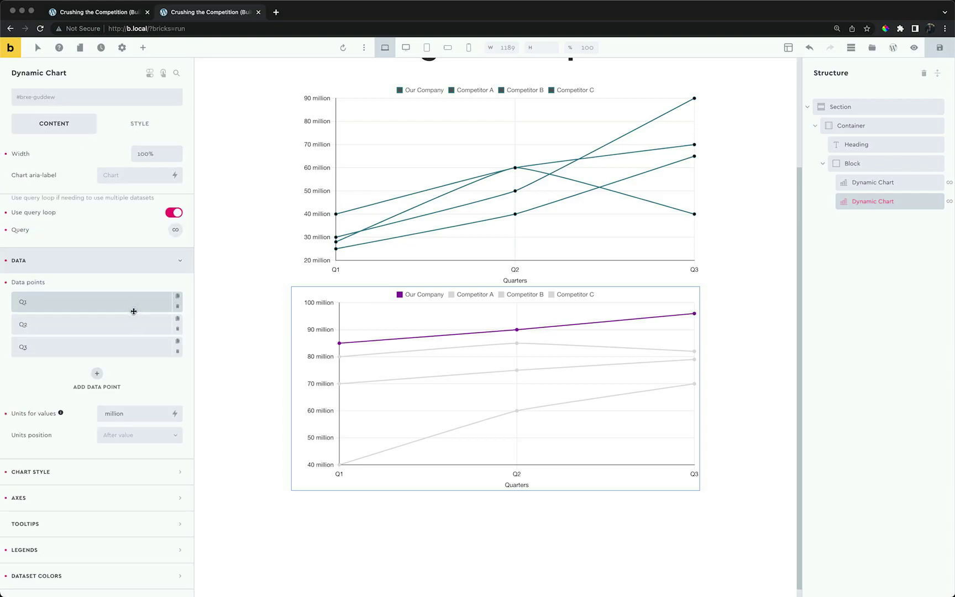
Change the units for values from million to %.
click(122, 411)
double_click(121, 411)
text(%)
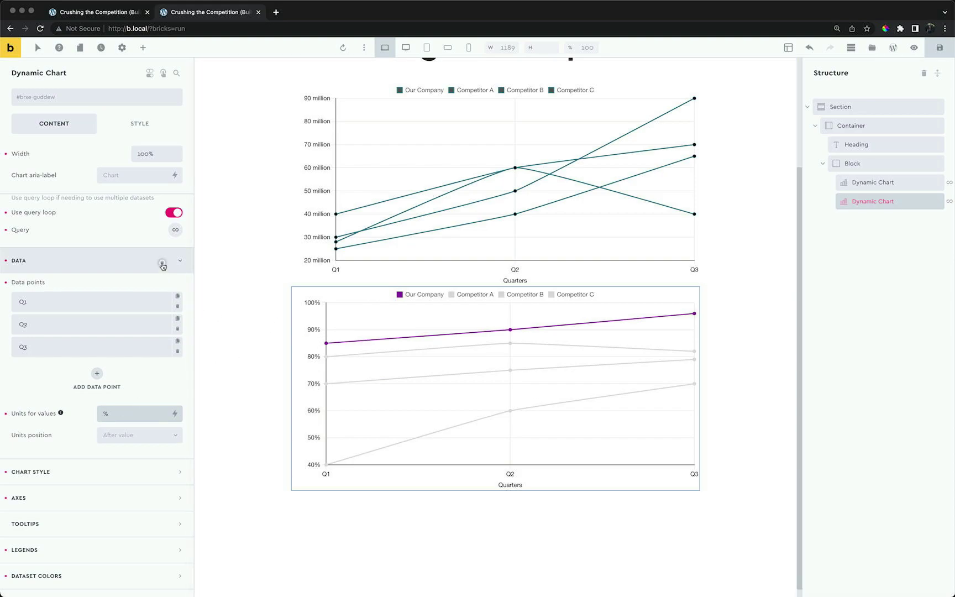
click(162, 262)
Make the second chart a Bar chart with border radius 8.
click(124, 288)
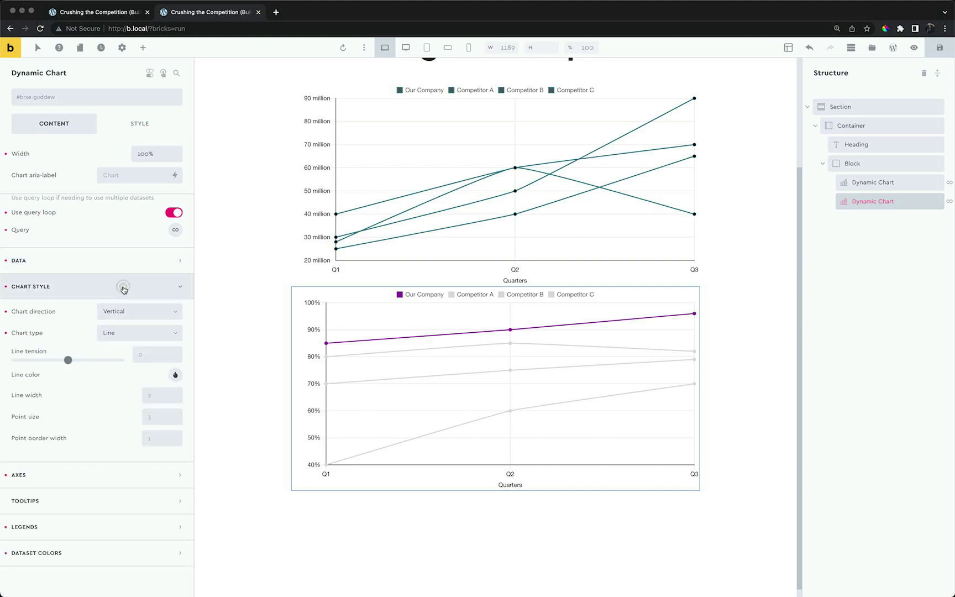
click(129, 336)
click(127, 349)
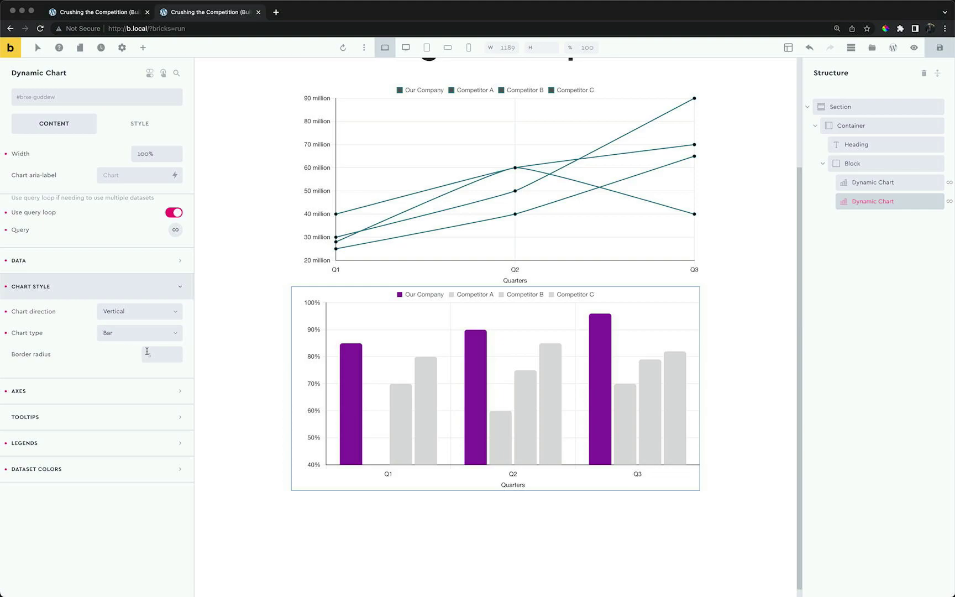
click(151, 353)
text(8)
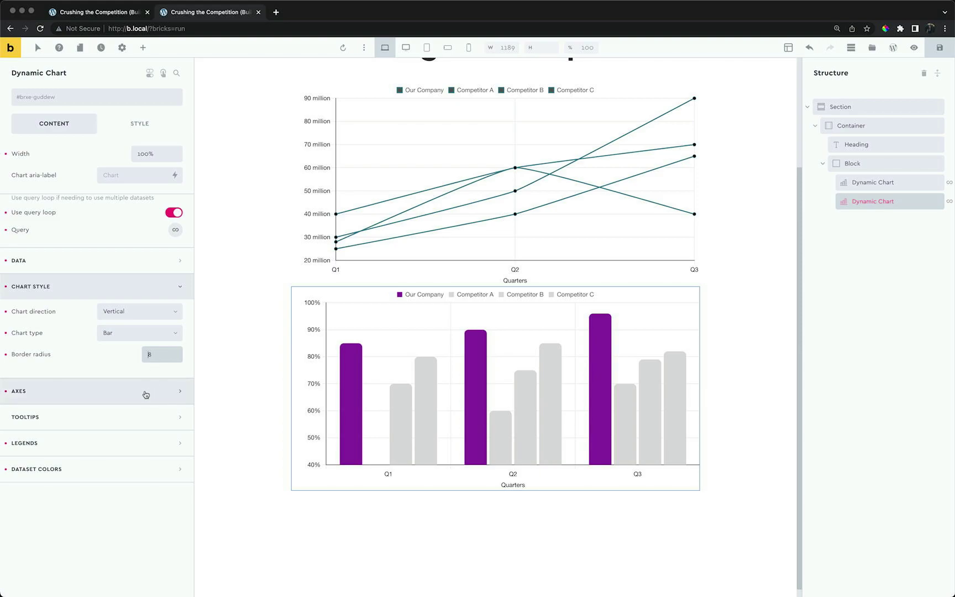
click(132, 289)
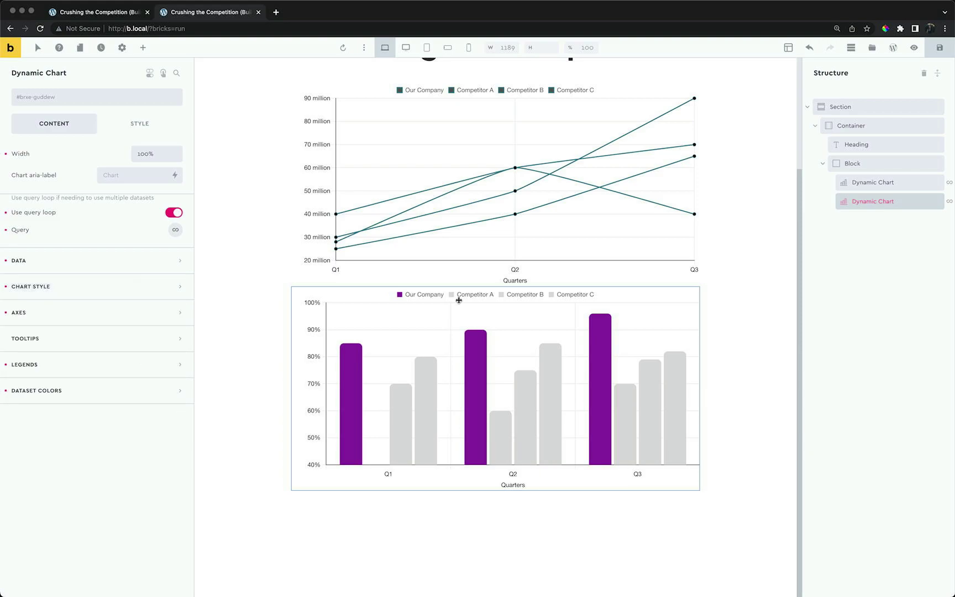
scroll(458, 302, up, 3)
scroll(682, 264, up, 1)
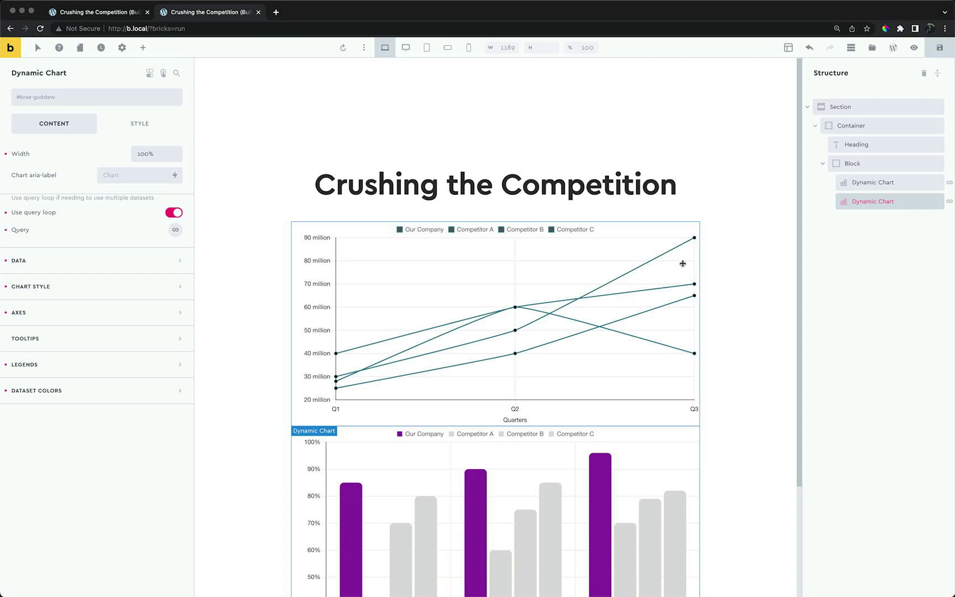
Add a Content Switcher below the heading and move it into the chart block.
click(553, 193)
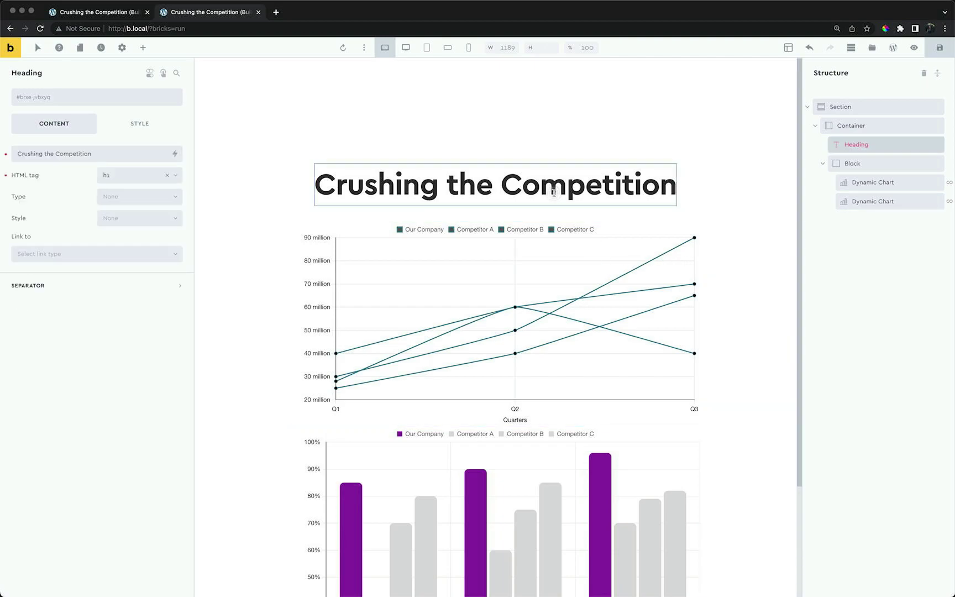
click(147, 53)
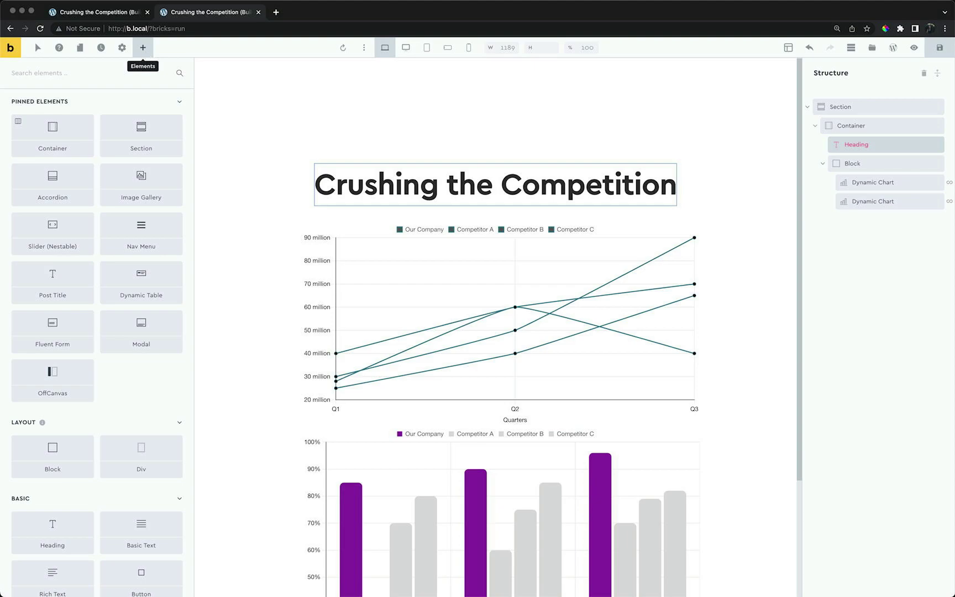
text(content)
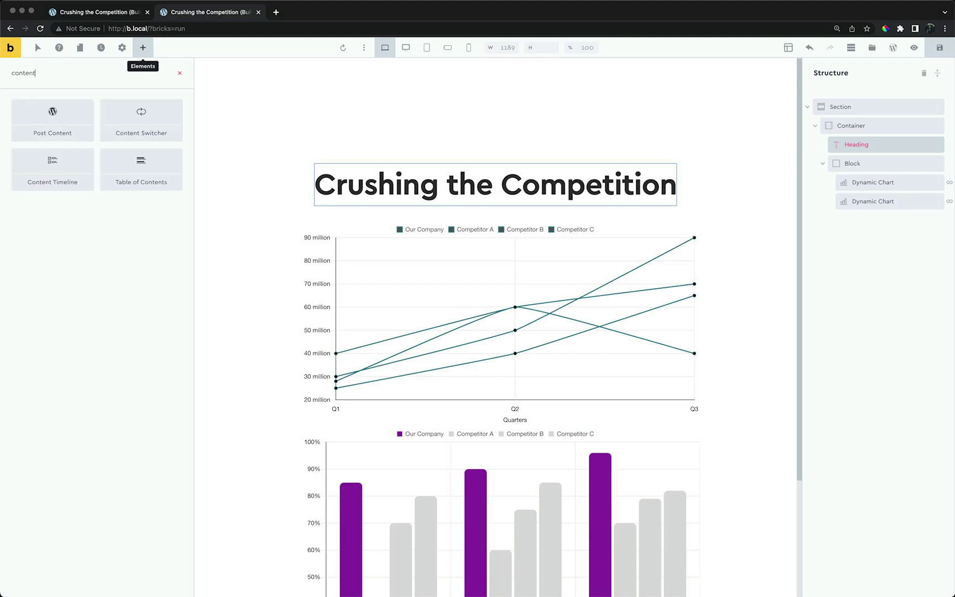
click(147, 125)
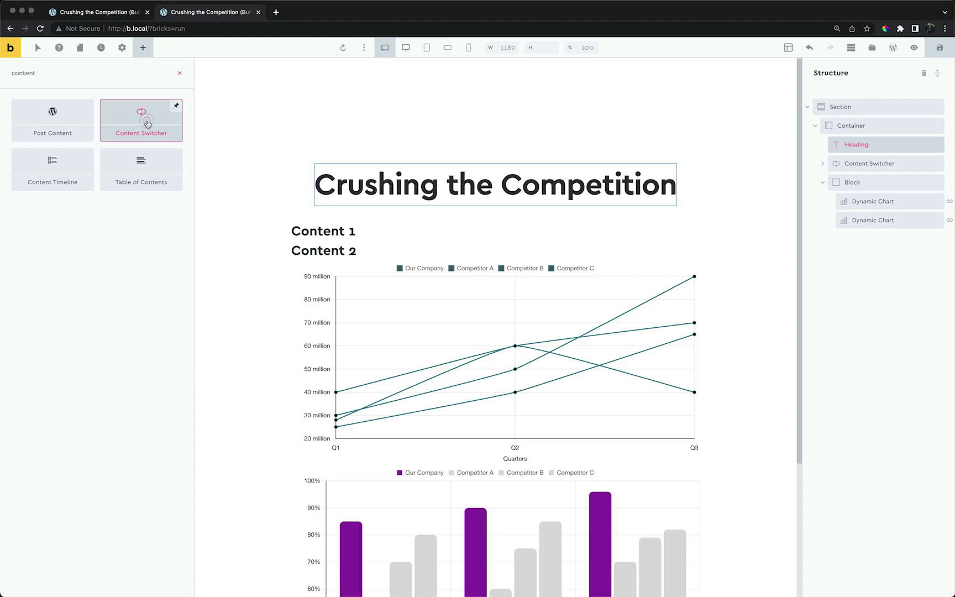
click(822, 182)
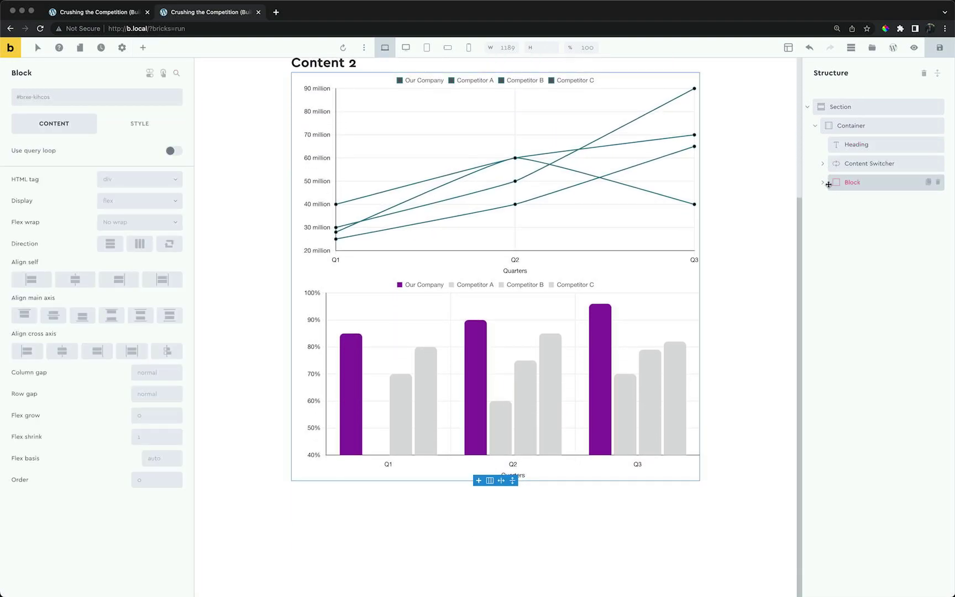
click(823, 182)
drag(837, 167, 842, 199)
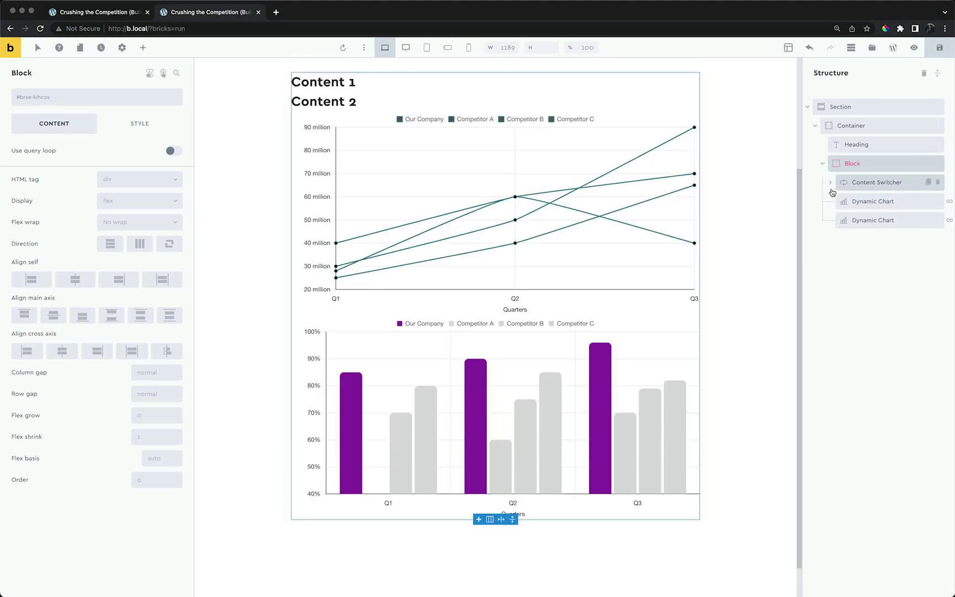
Delete both placeholder headings and move each chart into its own content panel.
click(830, 182)
click(837, 201)
click(838, 240)
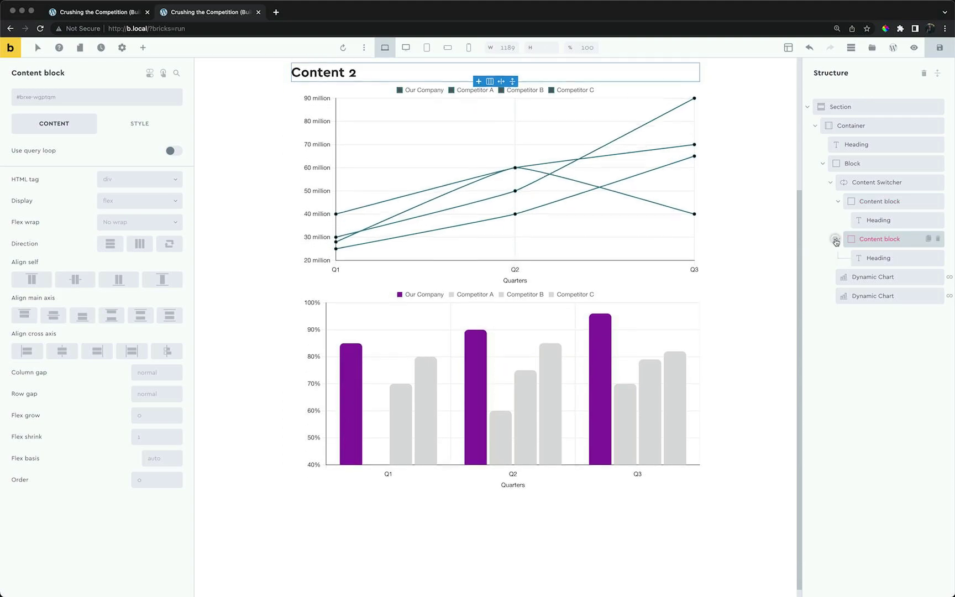
scroll(729, 234, up, 3)
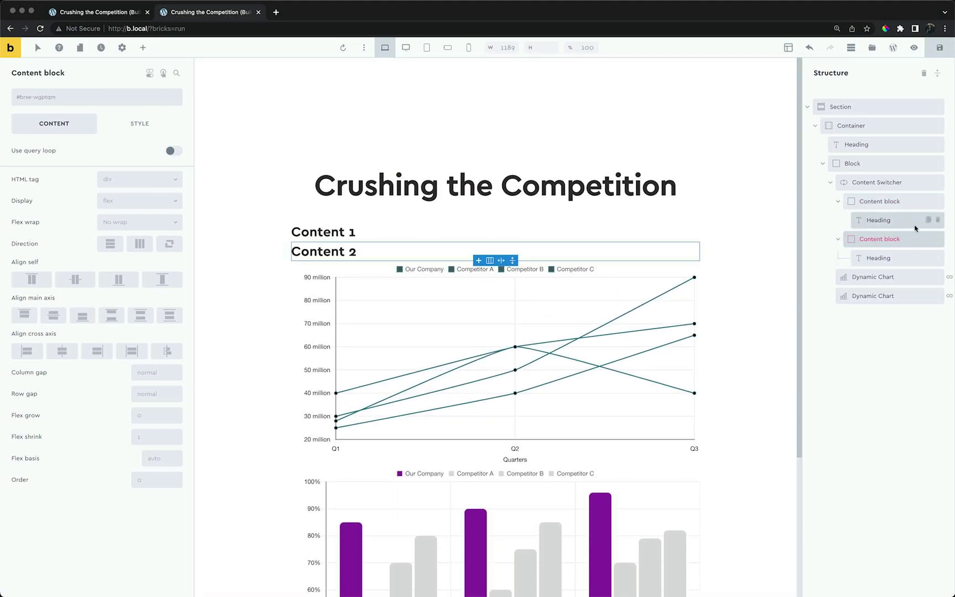
click(937, 221)
click(937, 239)
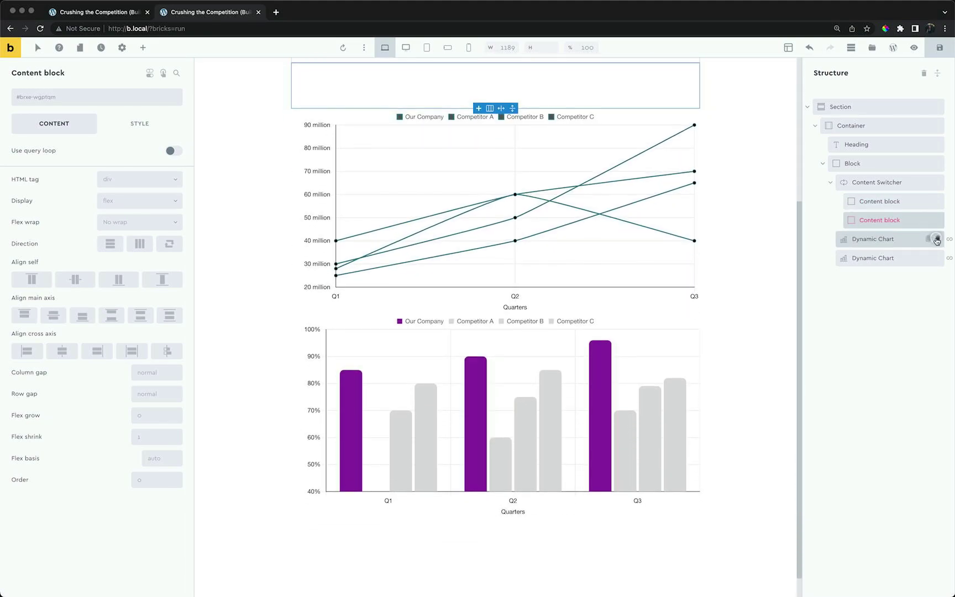
drag(871, 239, 883, 211)
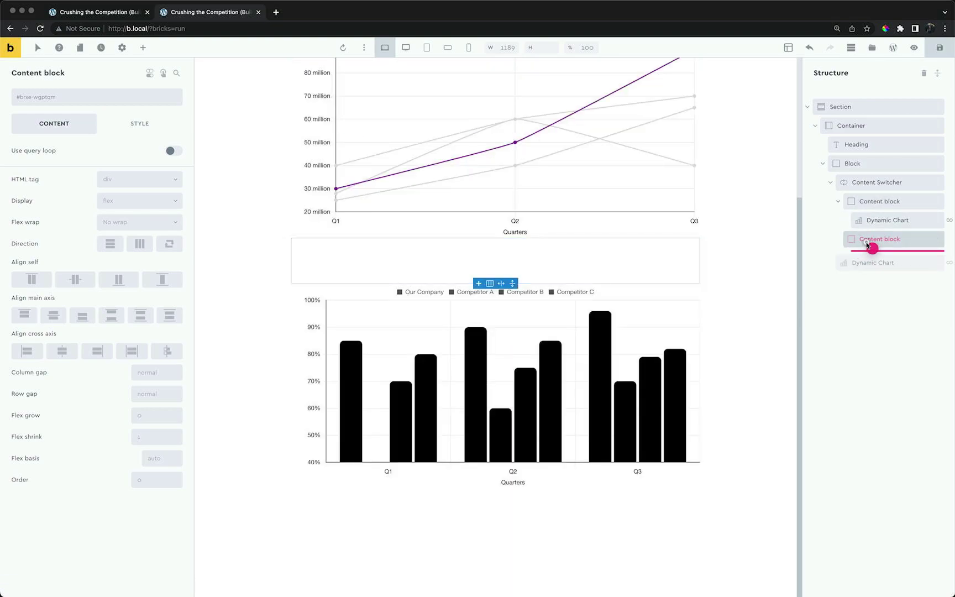
drag(844, 257, 866, 242)
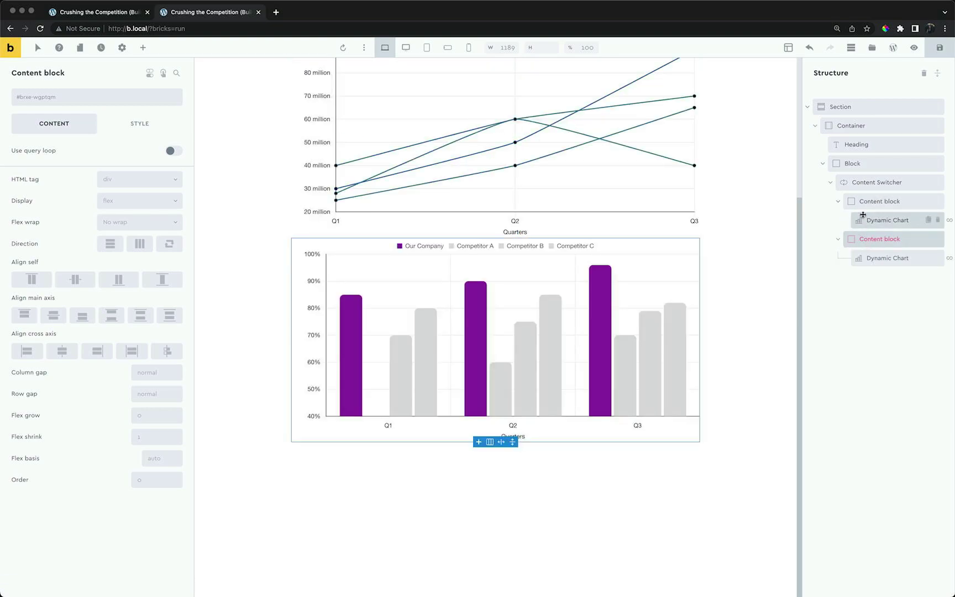
scroll(742, 251, up, 3)
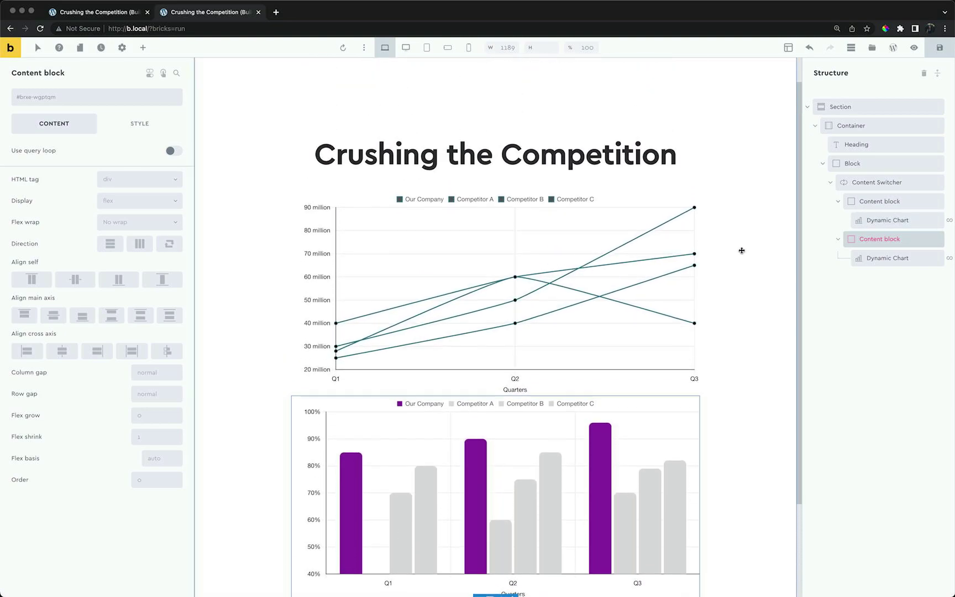
Enable 'Show only first child element in builder' and set the transition duration to 500ms.
click(830, 184)
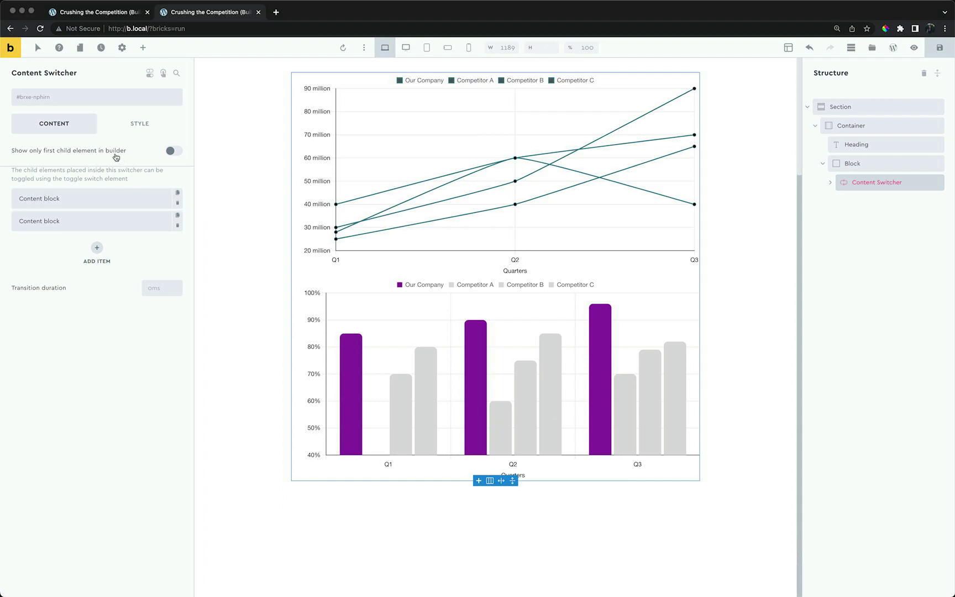
click(174, 151)
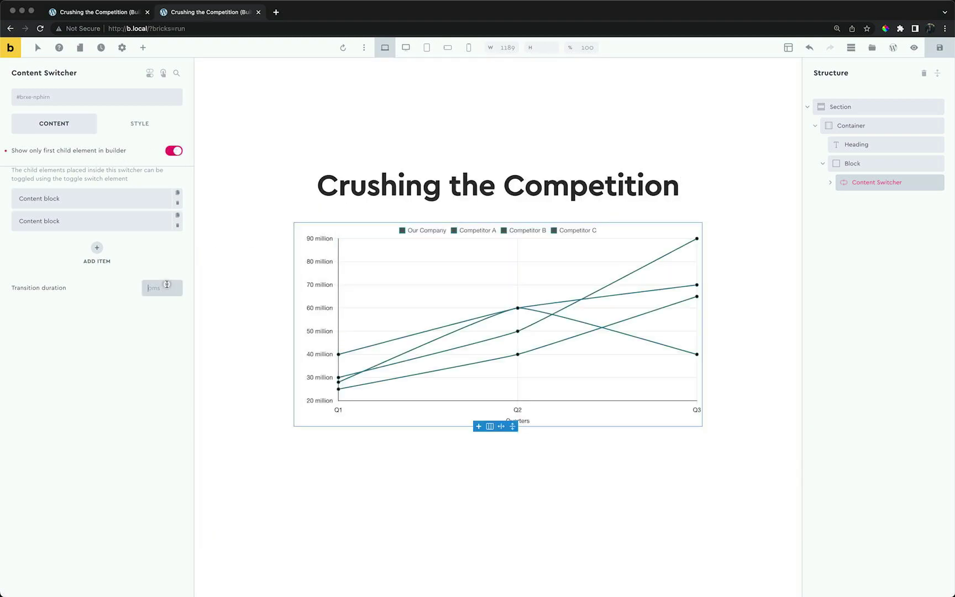
click(164, 288)
text(500ms)
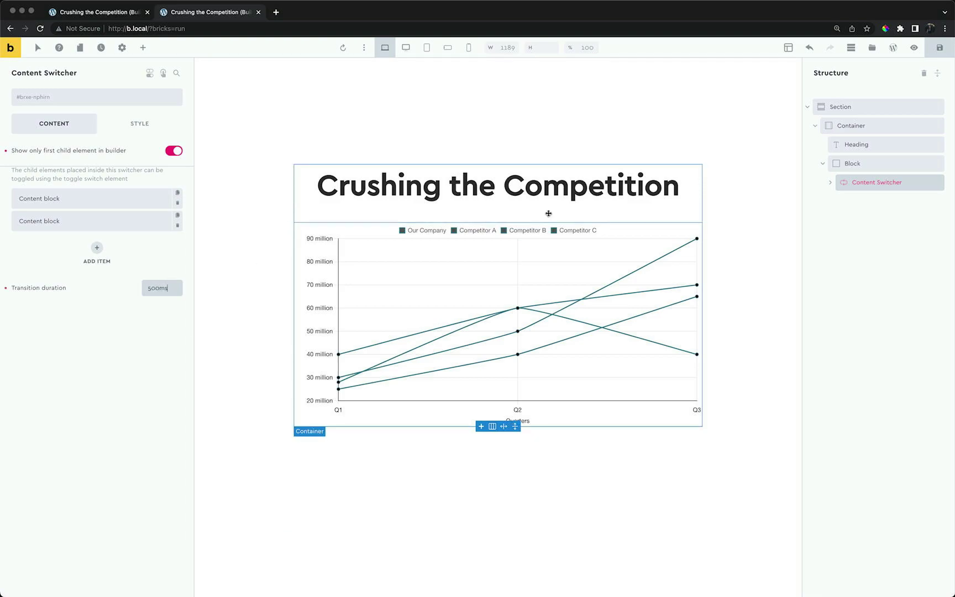
Give the section a #212121 background and #f5f5f5 text, and shrink its bottom padding.
click(734, 185)
click(164, 126)
click(127, 198)
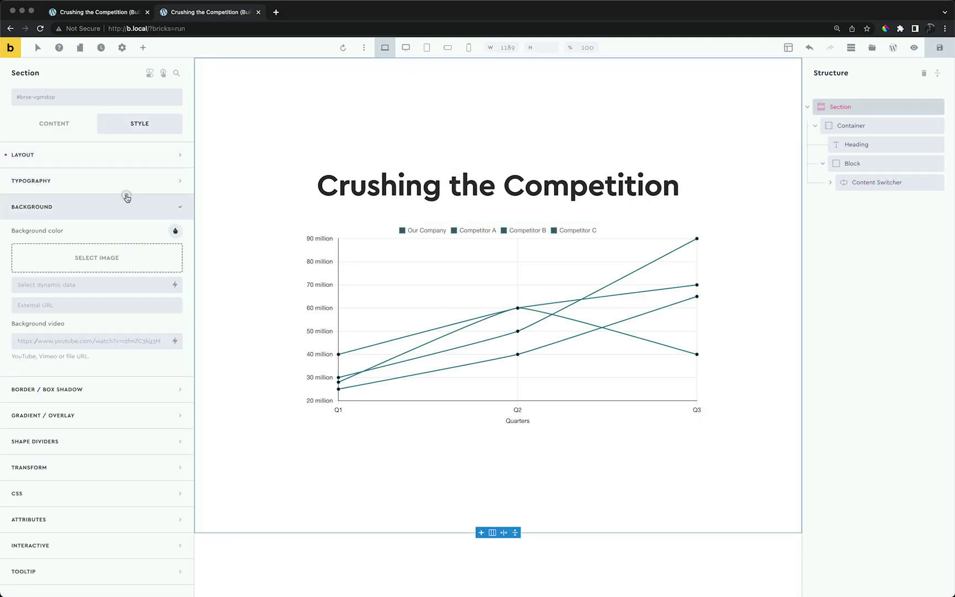
click(175, 231)
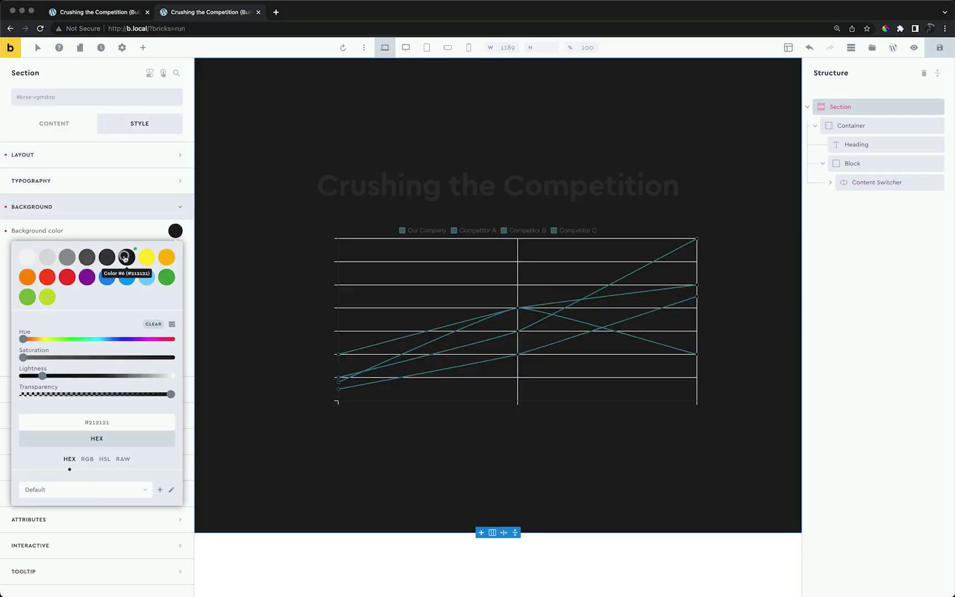
click(125, 187)
click(175, 204)
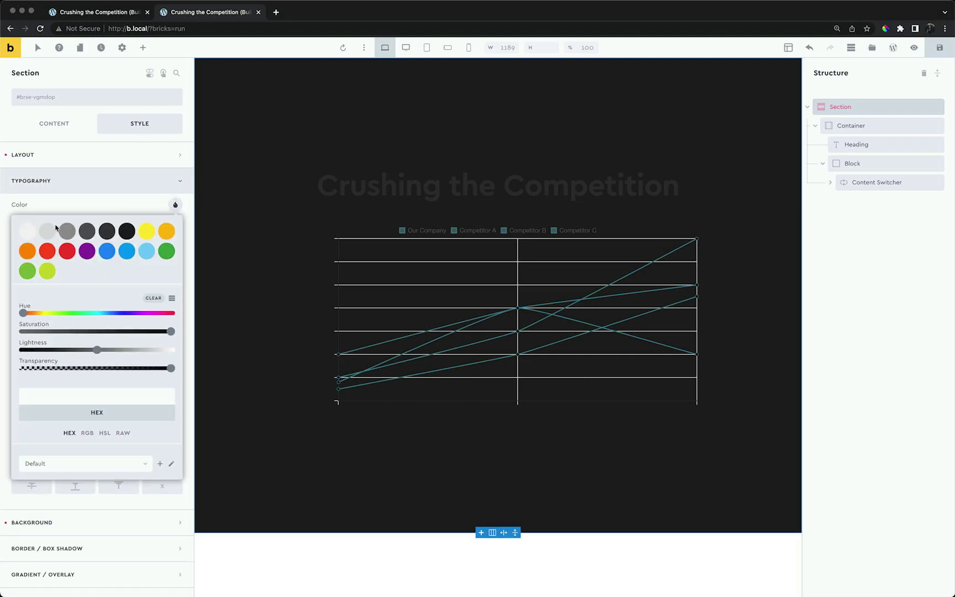
click(28, 235)
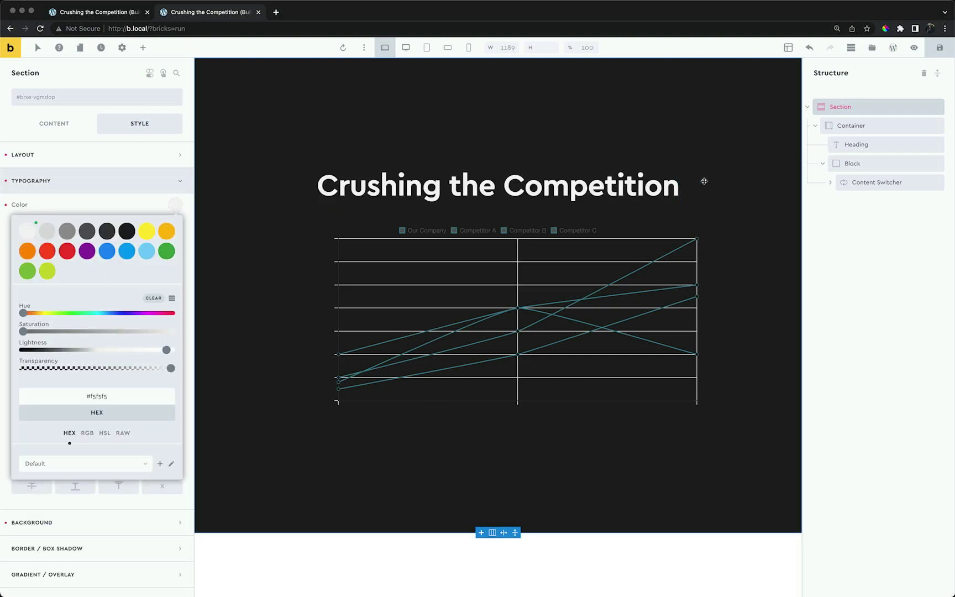
drag(679, 480, 685, 375)
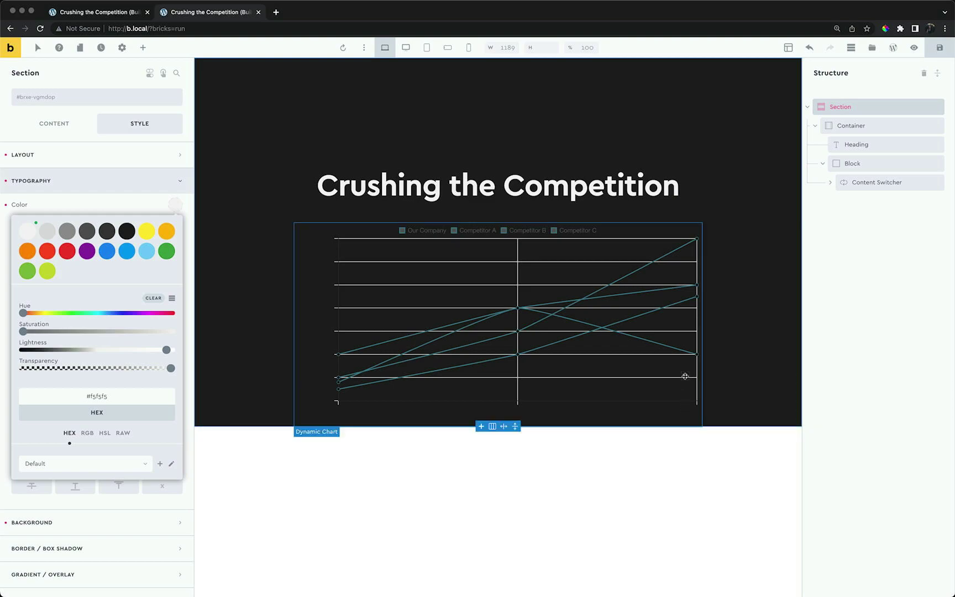
Give the chart block a #f5f5f5 background colour.
click(850, 165)
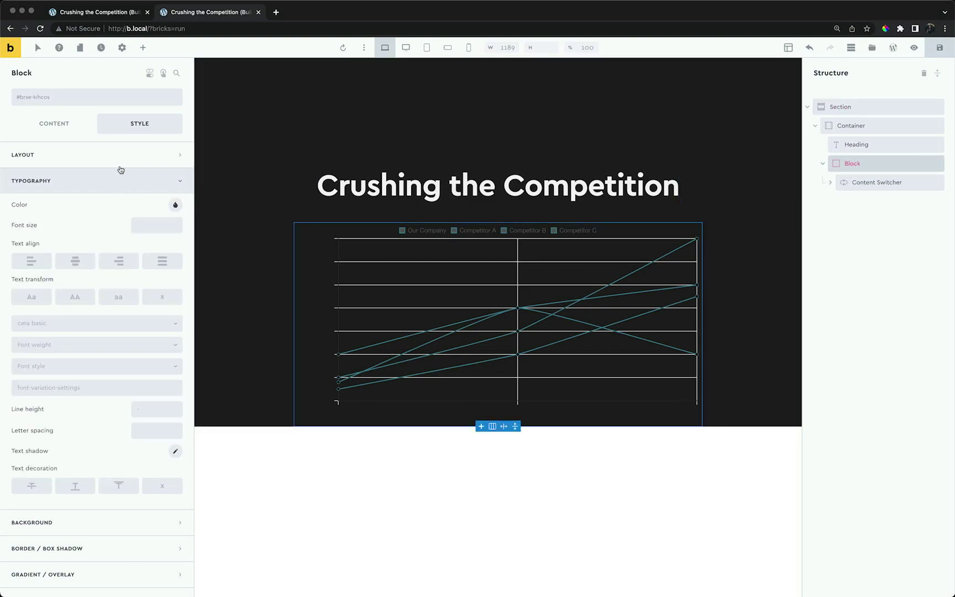
click(117, 181)
click(113, 206)
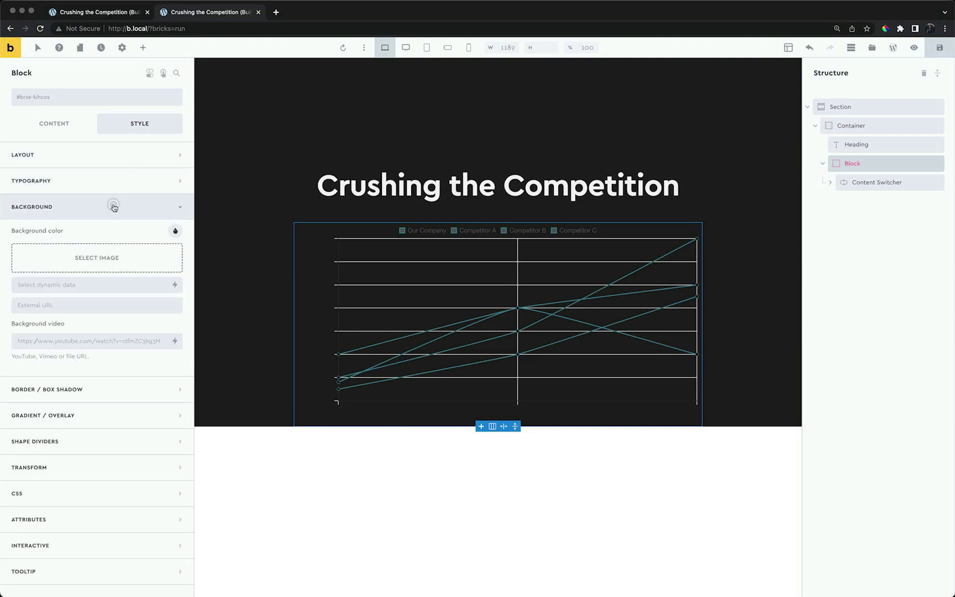
click(176, 230)
click(27, 258)
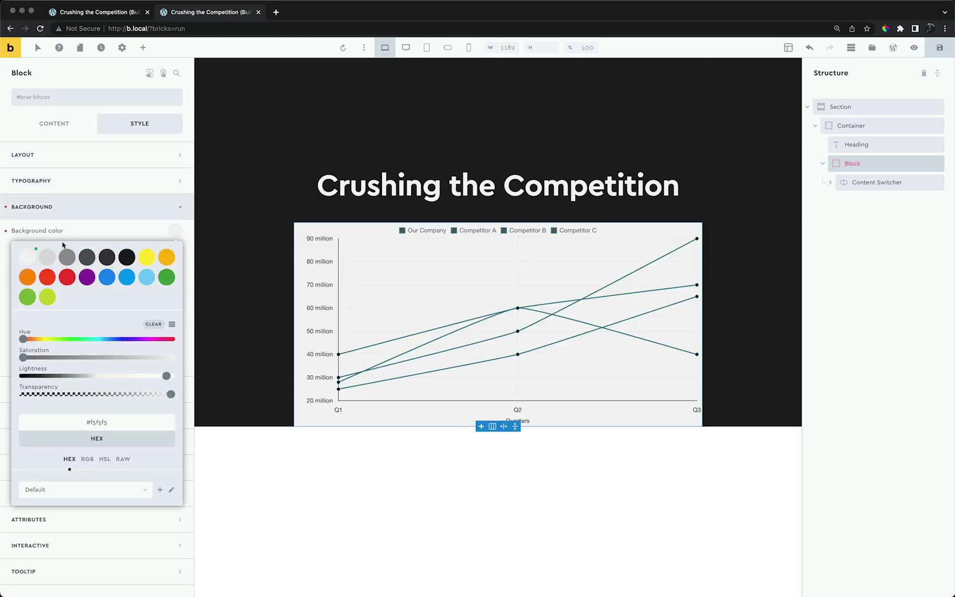
click(113, 209)
Set the block's padding to 50 on all sides and make its bottom margin negative.
click(118, 155)
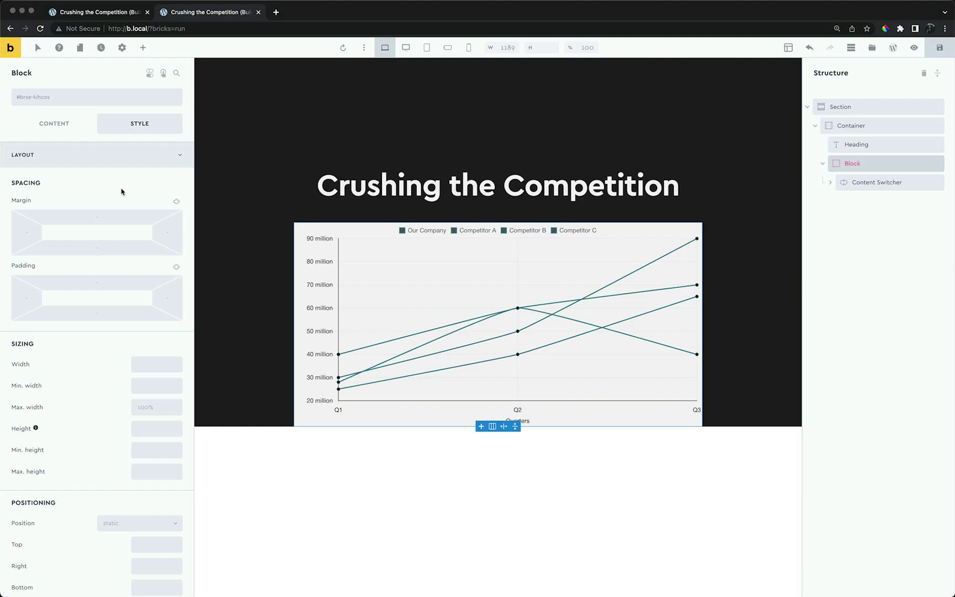
click(103, 280)
text(40)
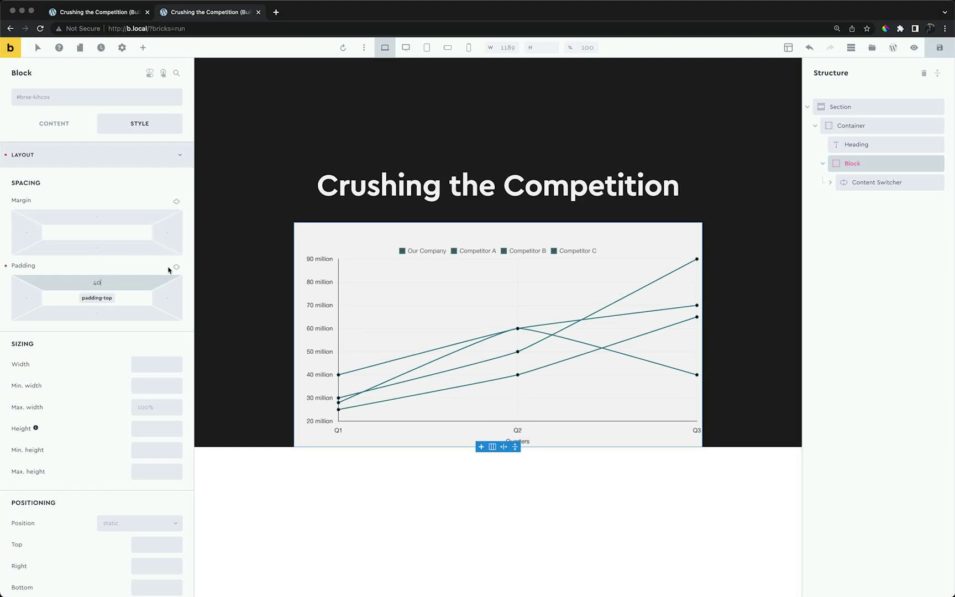
click(176, 267)
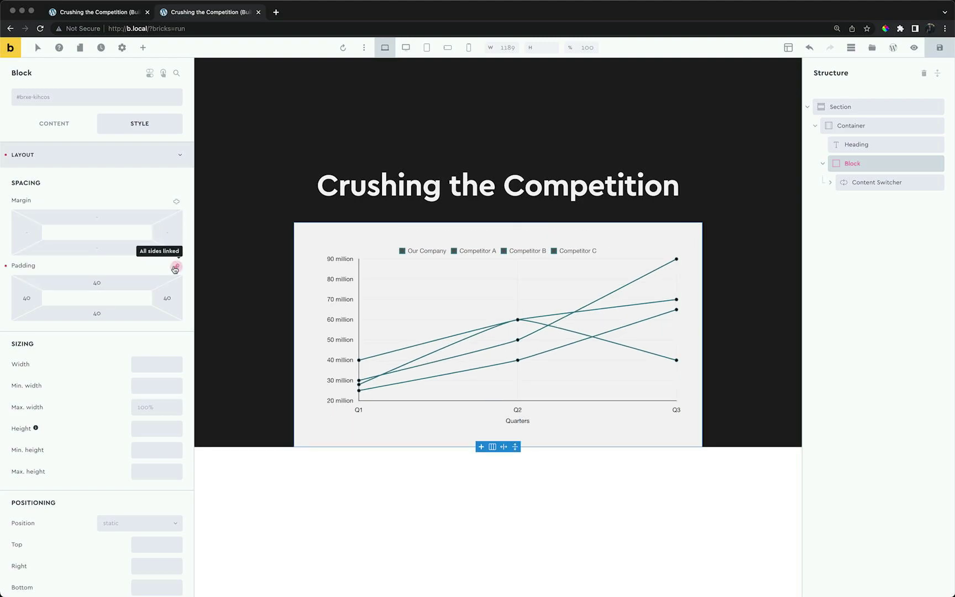
click(96, 282)
key(Up)
key(Up)
key(Up)
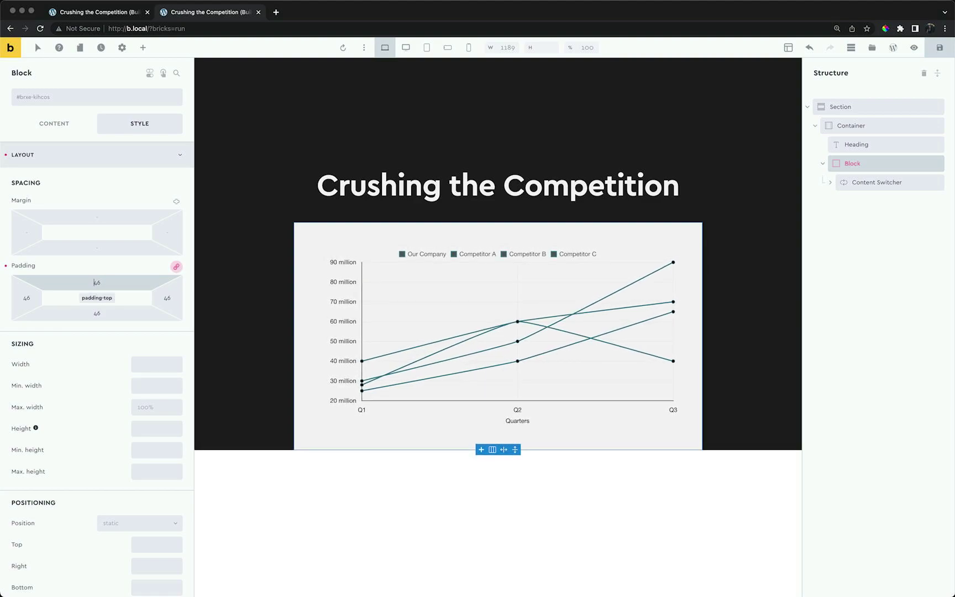
key(Up)
key(Up)
key(Up)
key(Up)
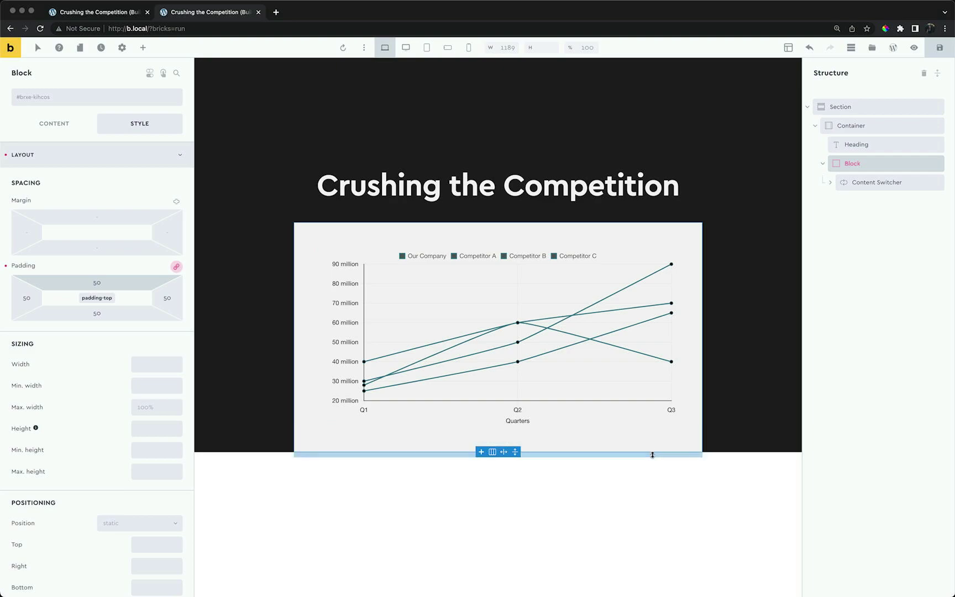
drag(651, 452, 653, 418)
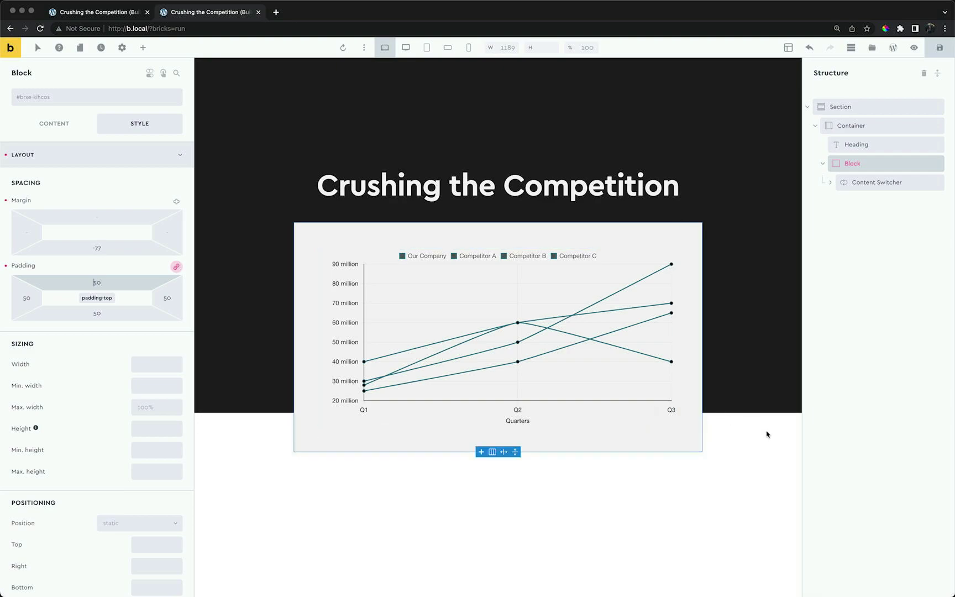
click(767, 433)
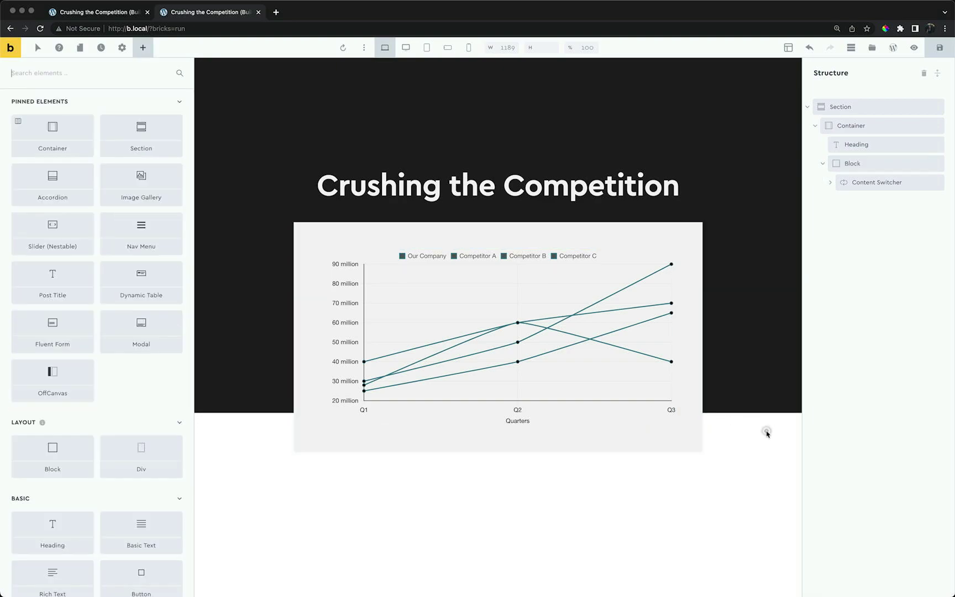
Insert a Toggle Switch below the heading and give it a 72 px bottom margin.
click(839, 183)
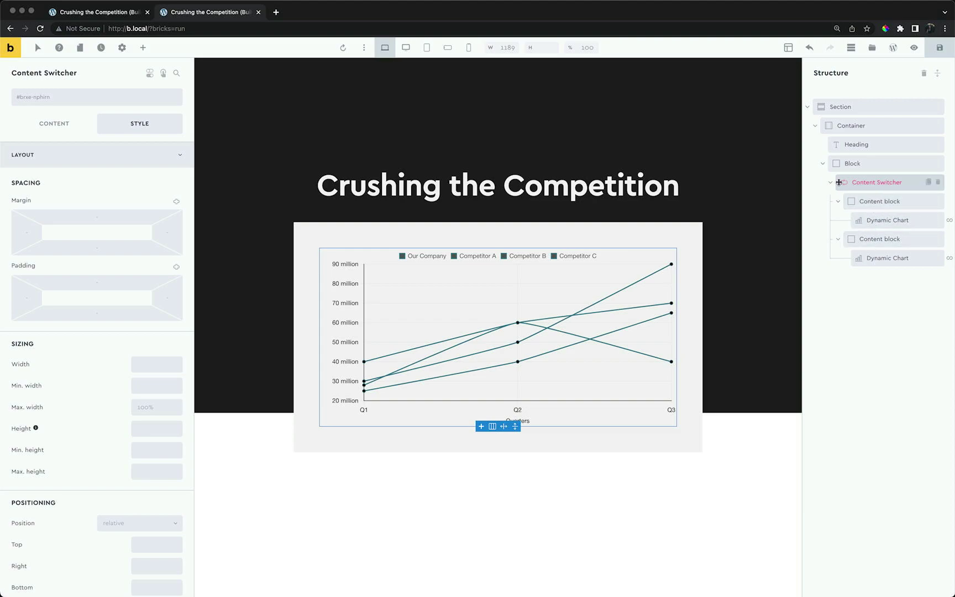
click(830, 182)
click(844, 144)
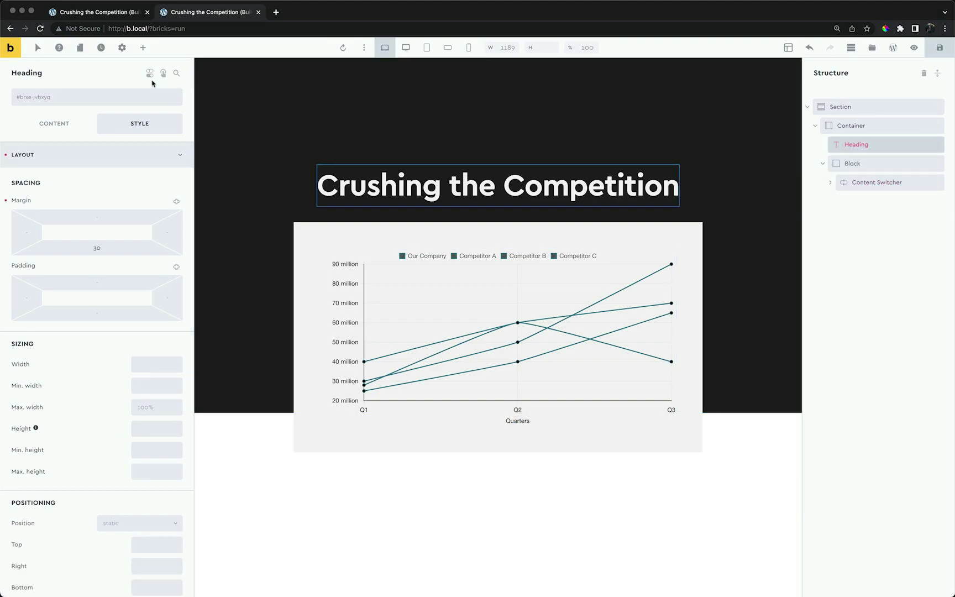
click(145, 51)
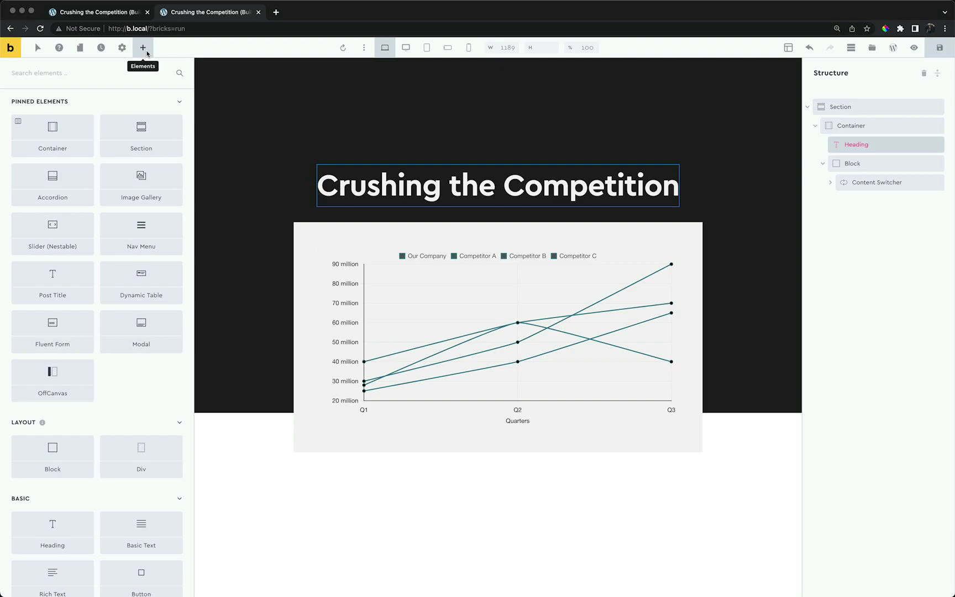
text(swi)
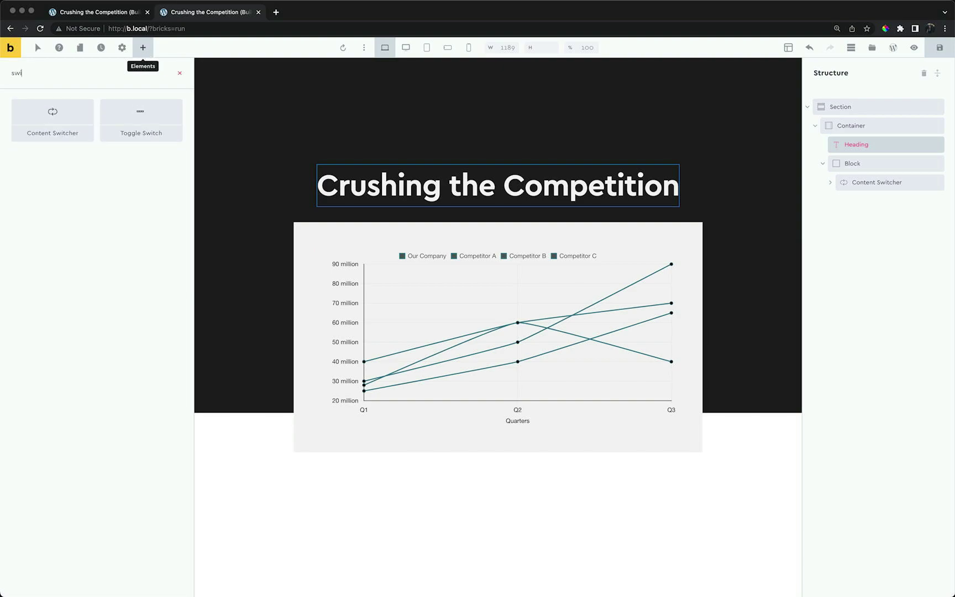
click(153, 116)
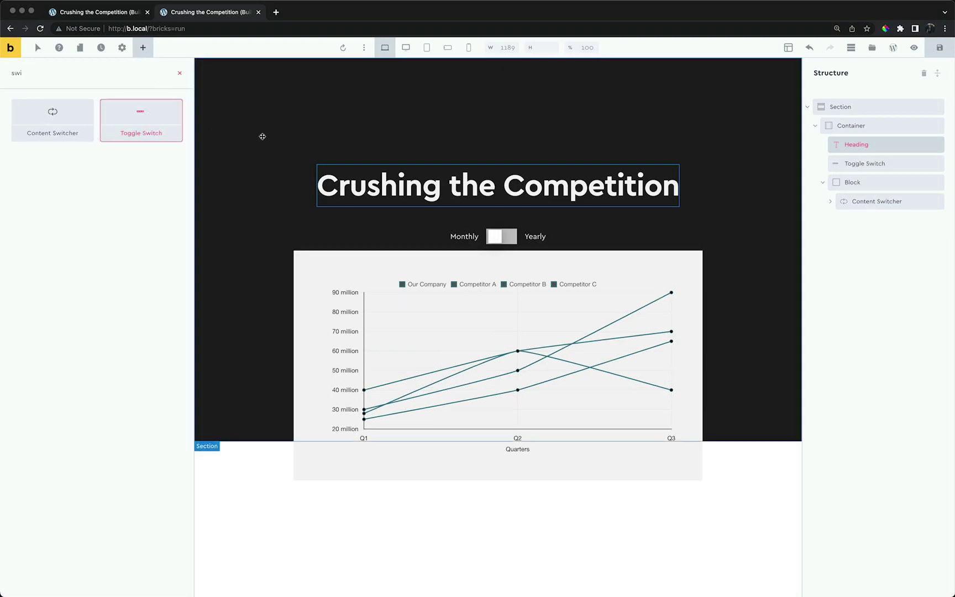
click(523, 227)
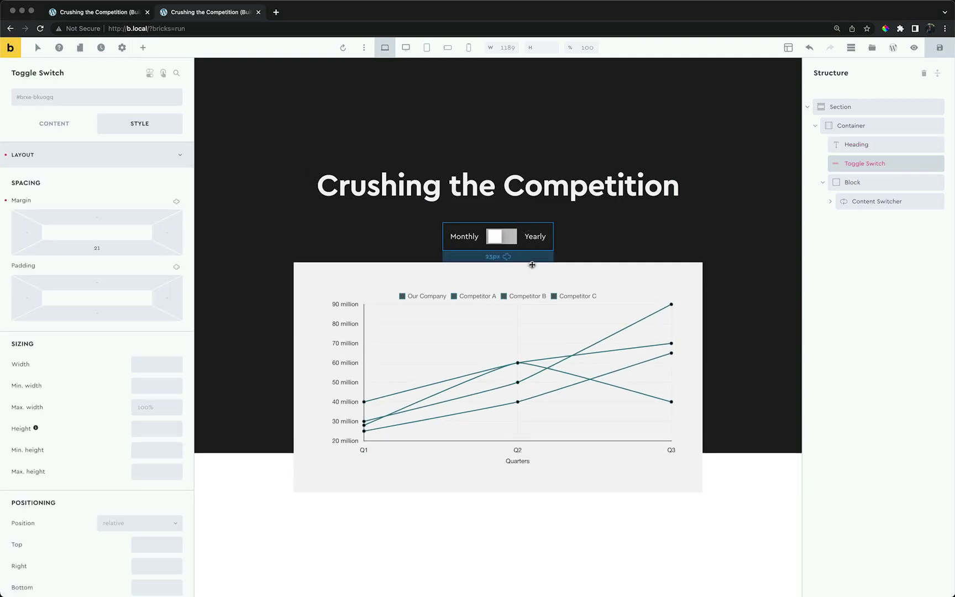
drag(523, 227, 531, 292)
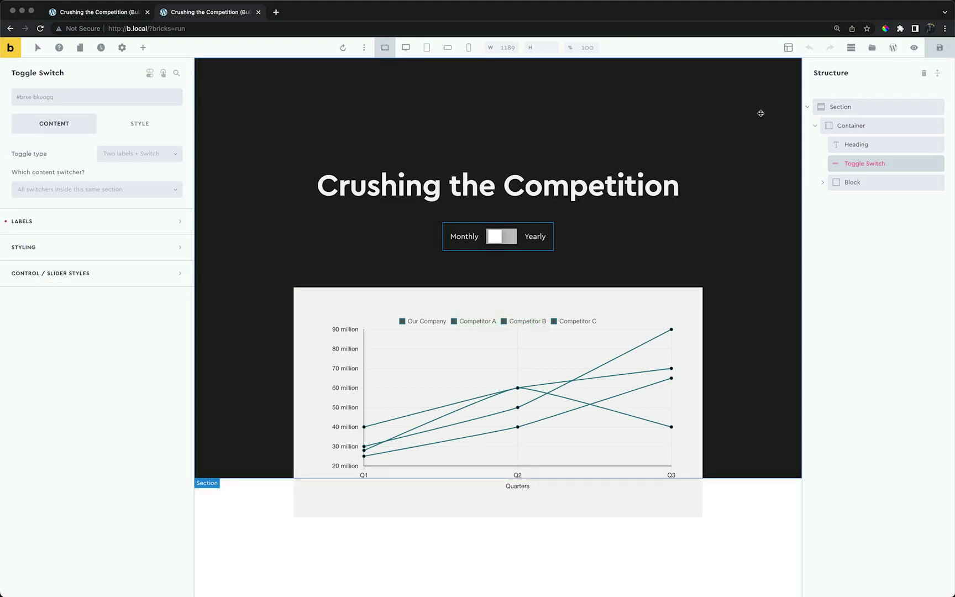
Switch the toggle type to Multiple labels and set its Style width to auto.
click(148, 162)
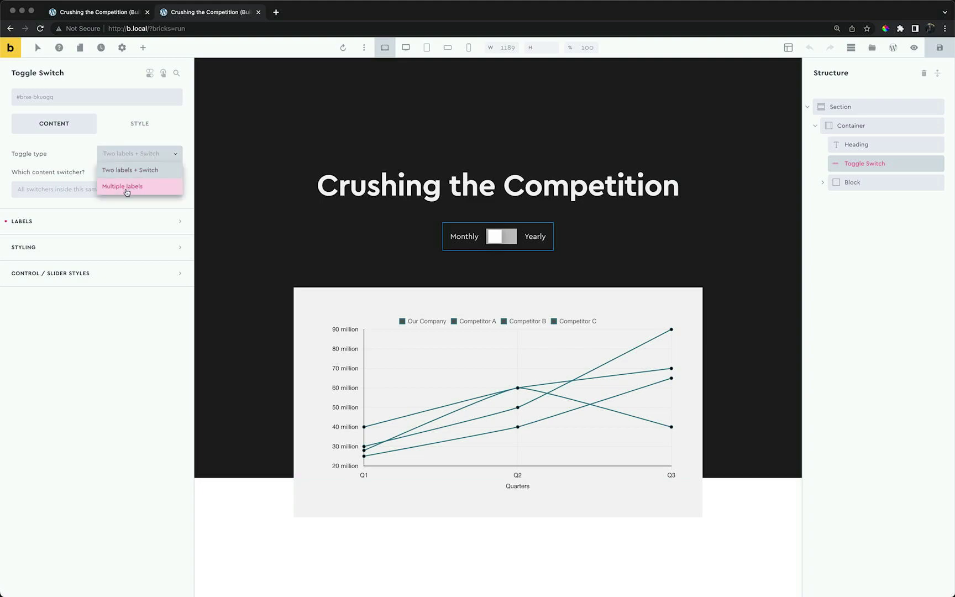
click(127, 187)
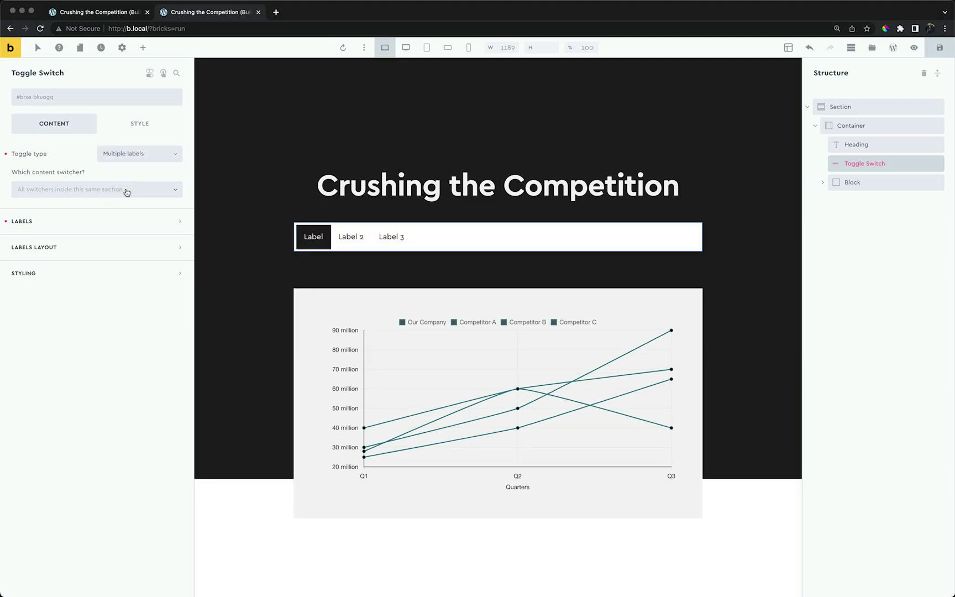
click(142, 128)
click(132, 155)
text(au)
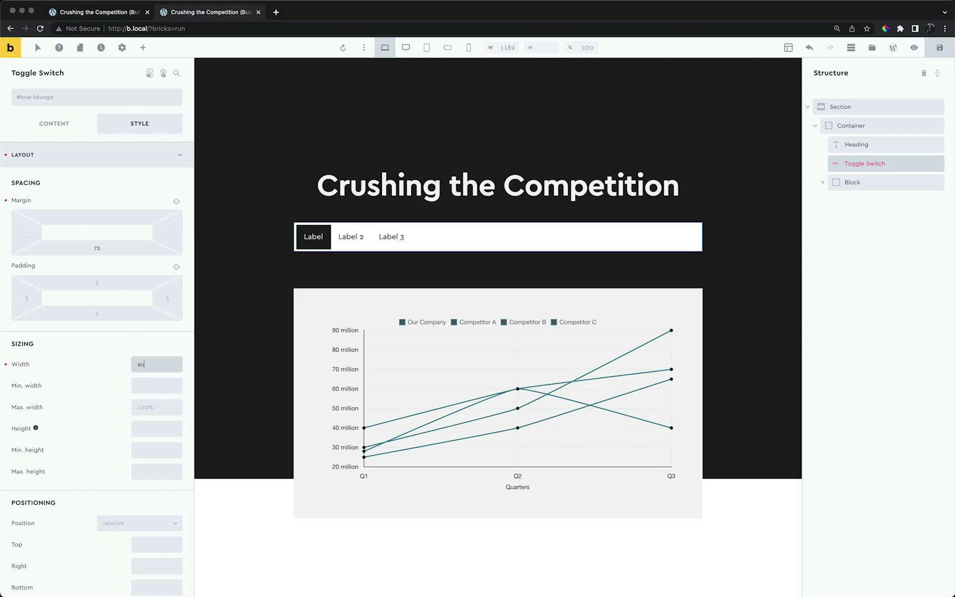
text(to)
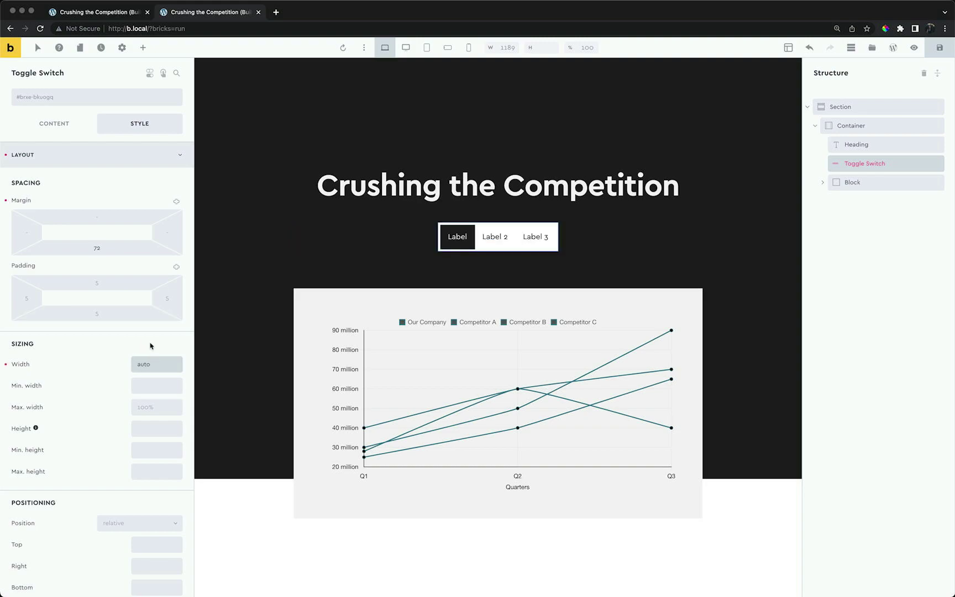
Delete Label 3 and rename the first label to Subscriber Growth.
click(79, 129)
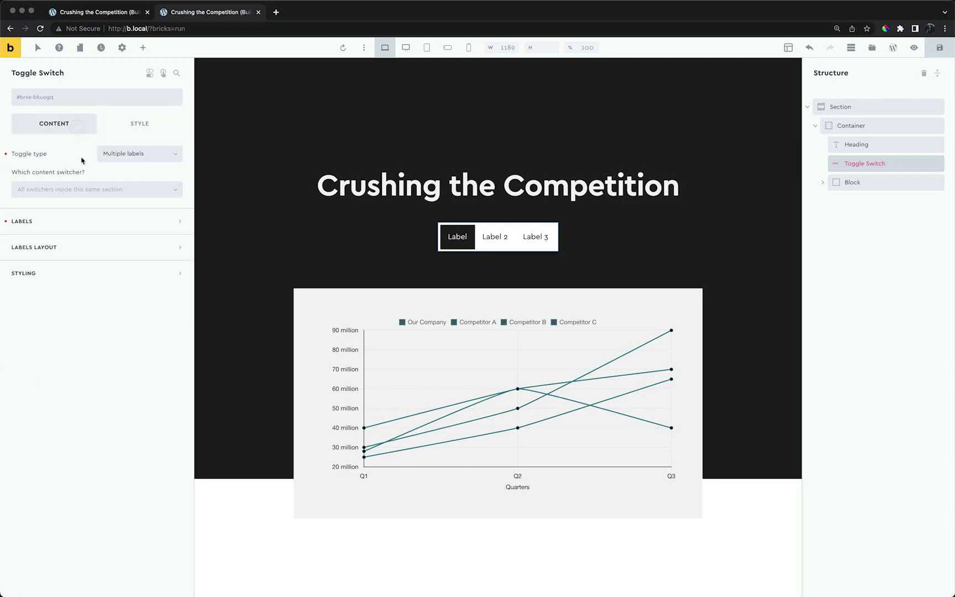
click(81, 222)
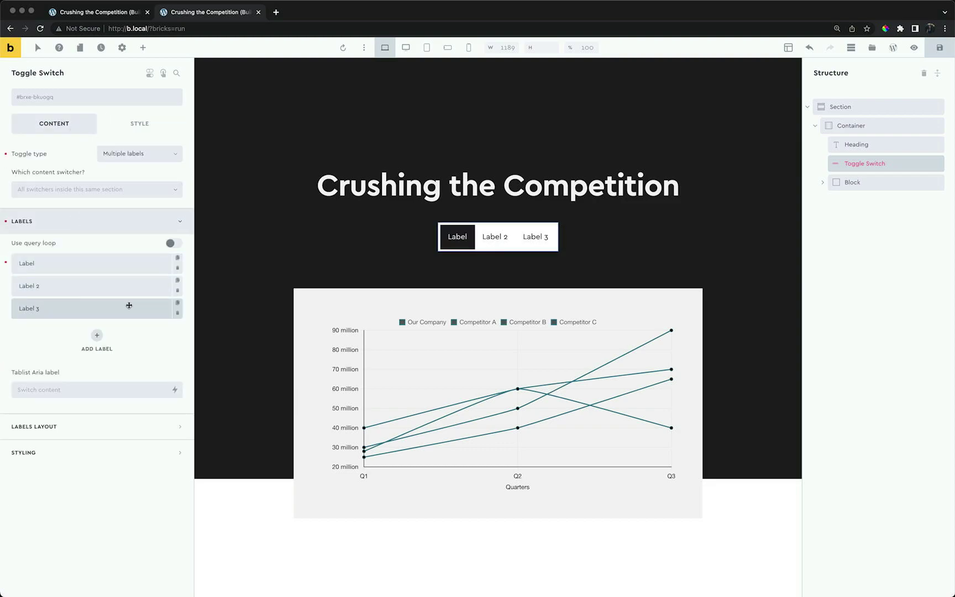
click(176, 313)
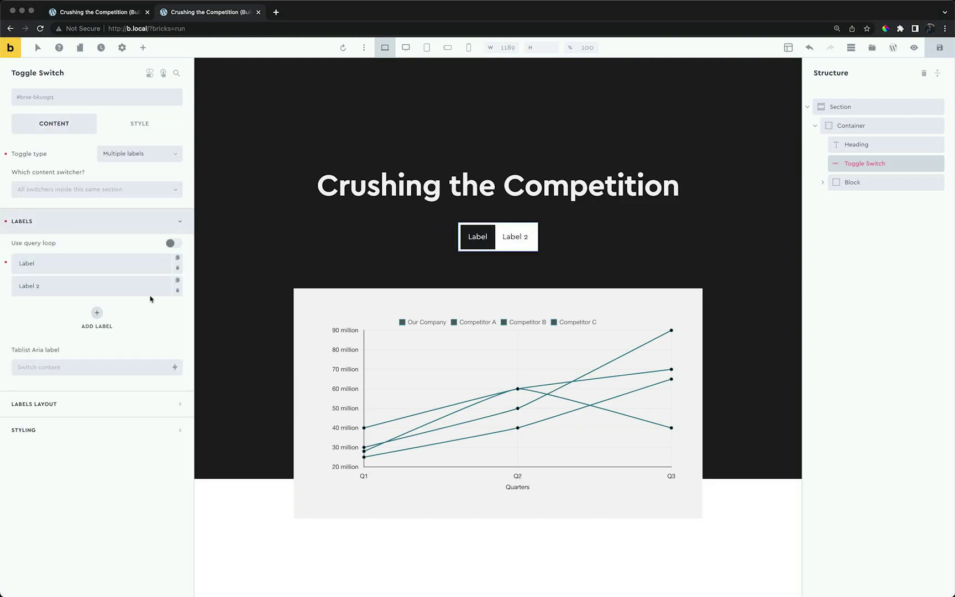
click(122, 266)
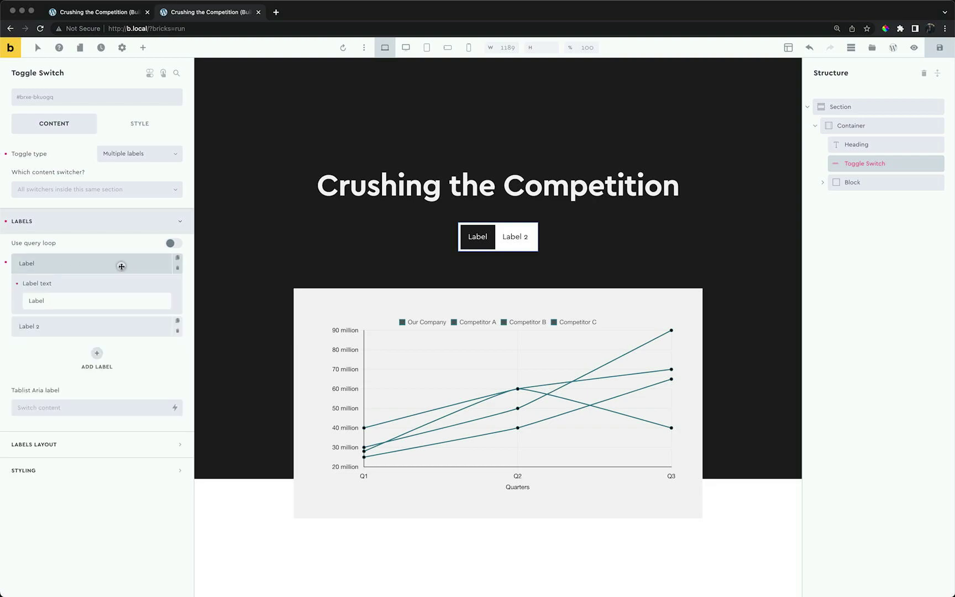
double_click(102, 297)
text(Subs)
text(criber)
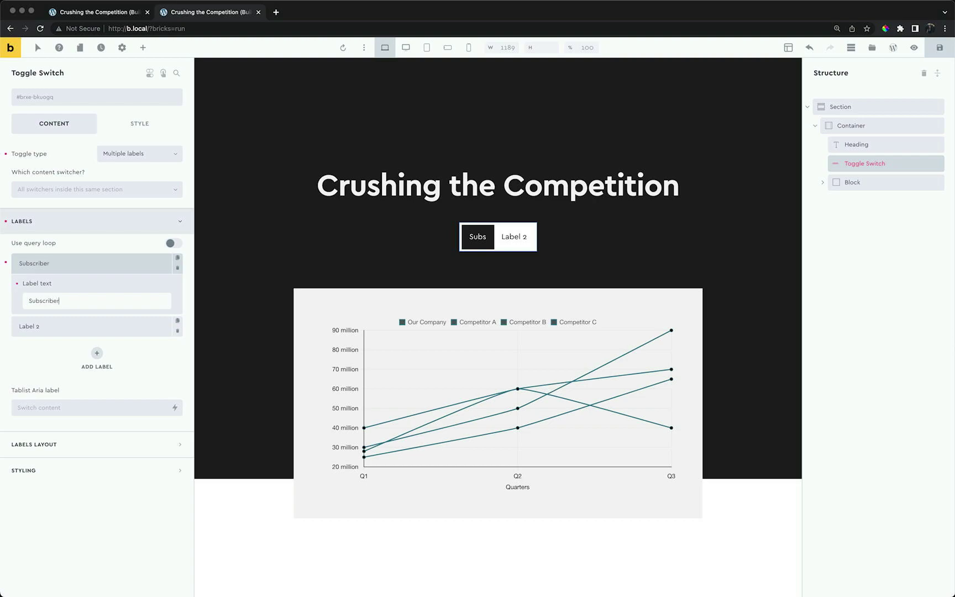
text( Growth)
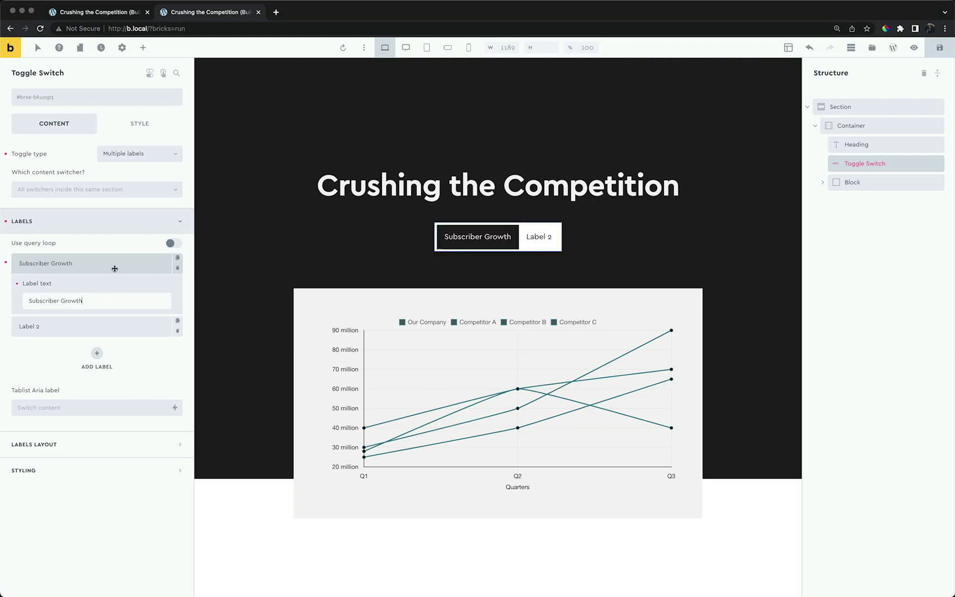
Rename the second label to Customer Happiness and test switching between both tabs.
click(115, 267)
click(113, 285)
triple_click(107, 322)
text(H)
key(BackSpace)
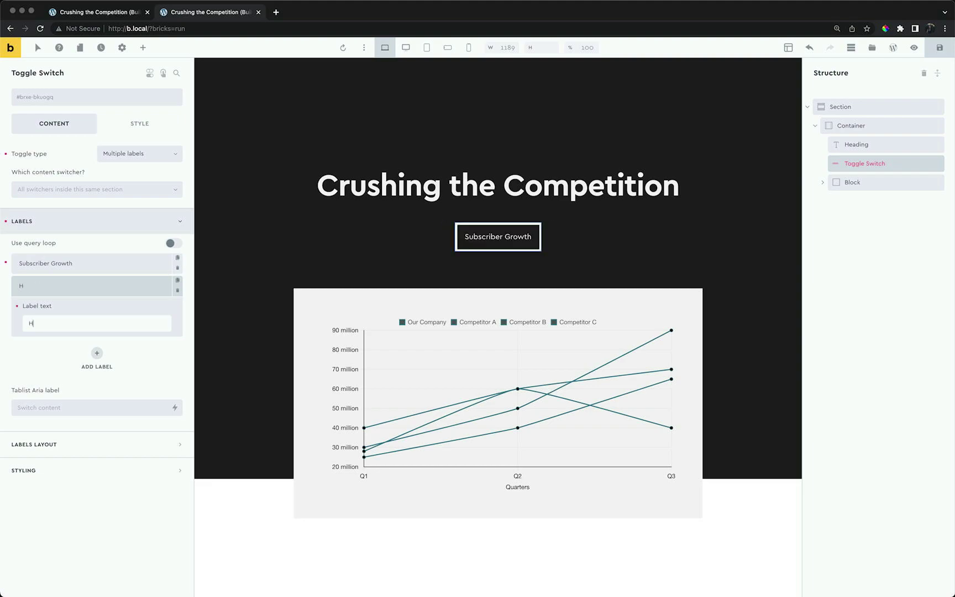
key(BackSpace)
text(Customer Happiness)
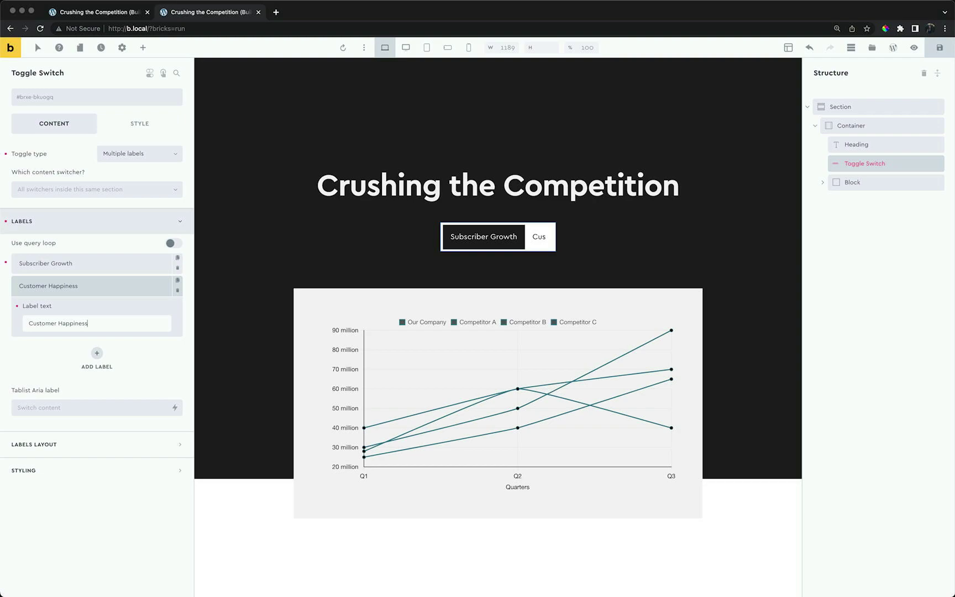
click(532, 243)
click(449, 240)
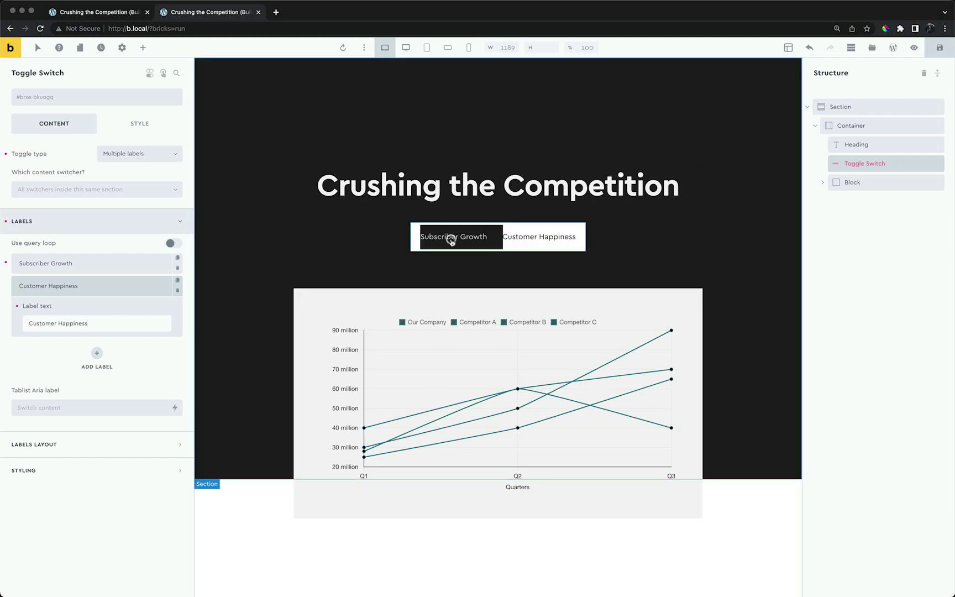
Link all four border corner radii of the toggle and set them to 18 px.
click(133, 226)
click(139, 122)
click(111, 231)
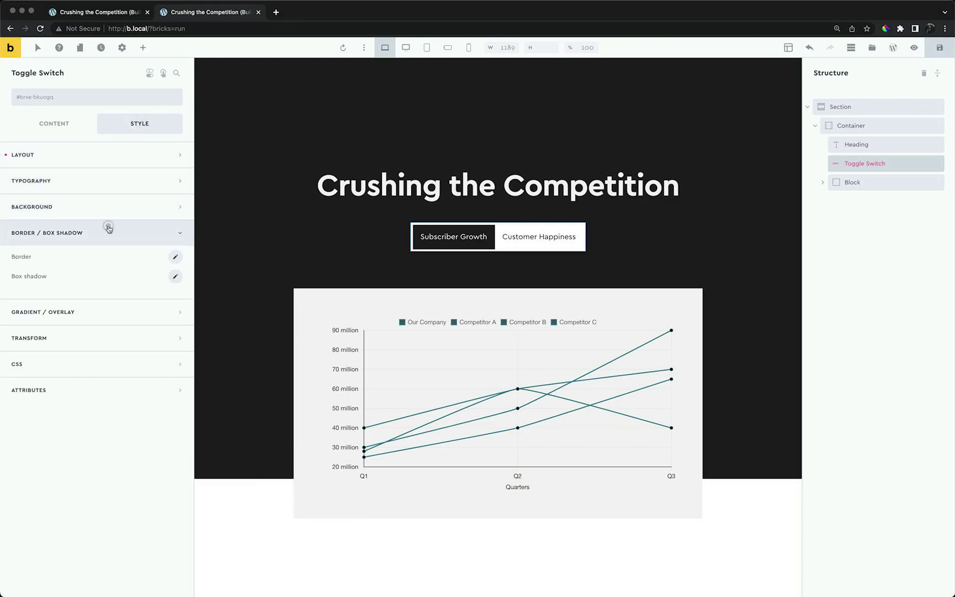
click(175, 257)
click(165, 348)
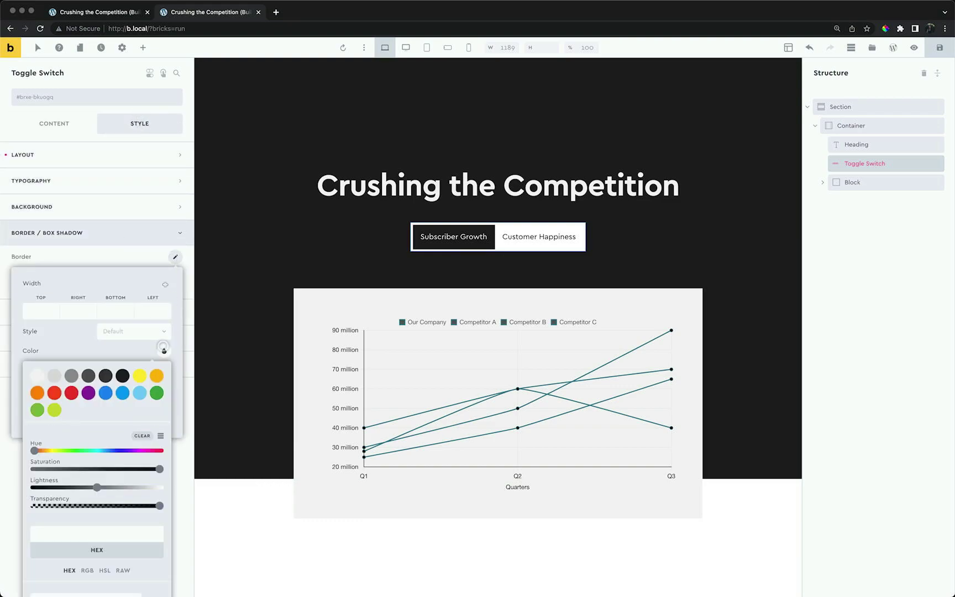
click(160, 350)
click(166, 369)
click(75, 393)
text(18)
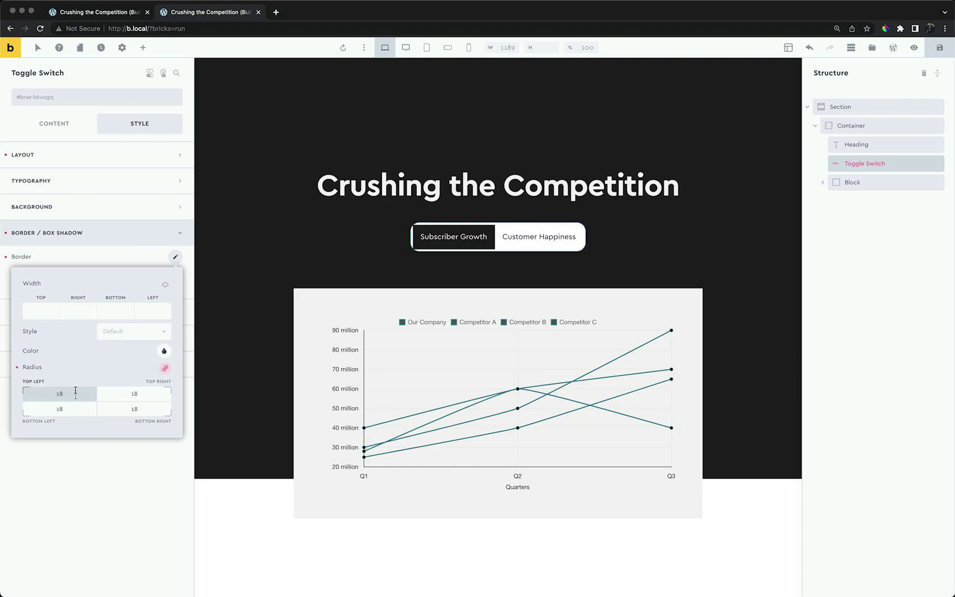
click(69, 124)
Link the toggle labels' corner radii and set them to 12 px.
click(79, 277)
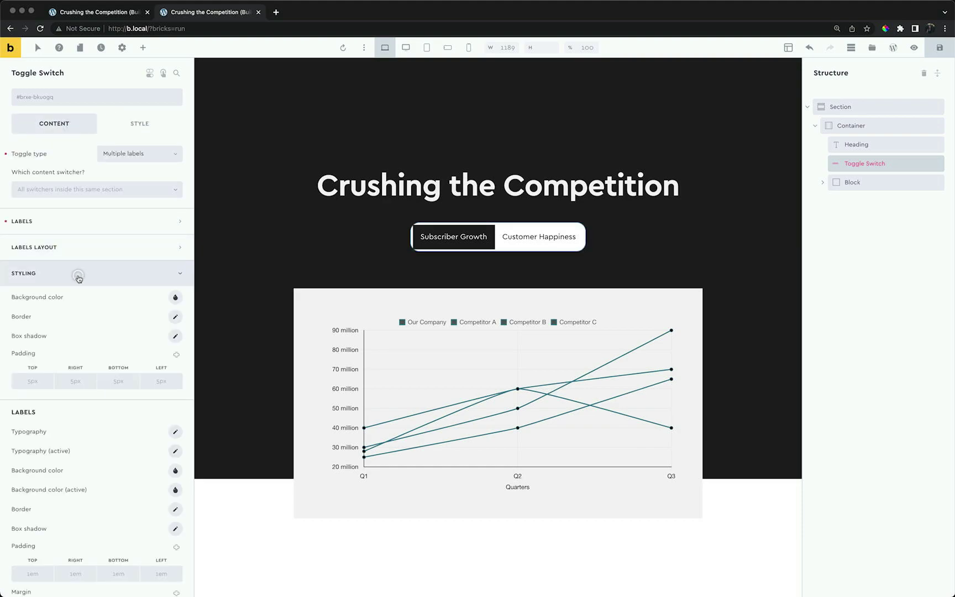
scroll(84, 440, down, 2)
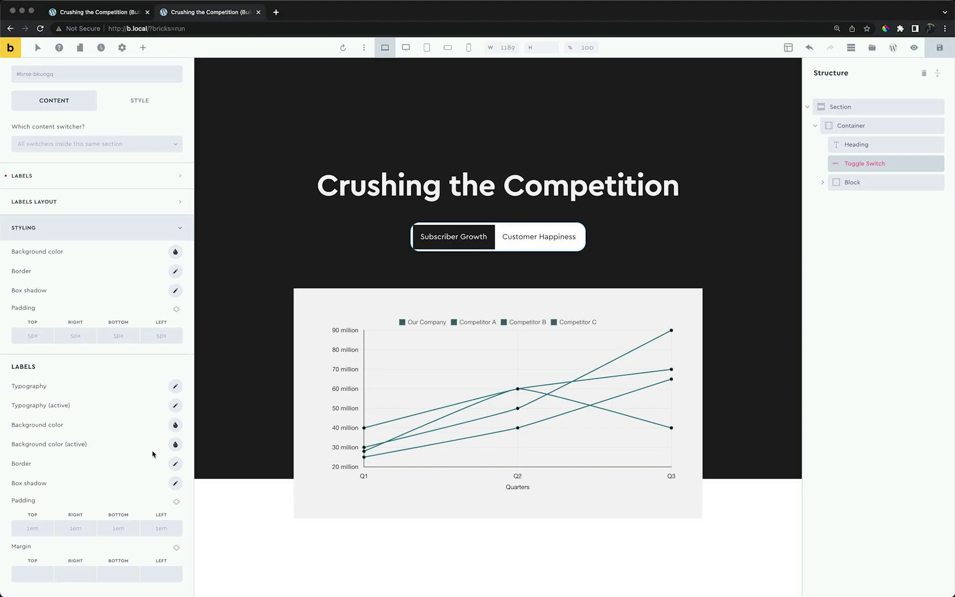
click(175, 463)
scroll(138, 519, down, 2)
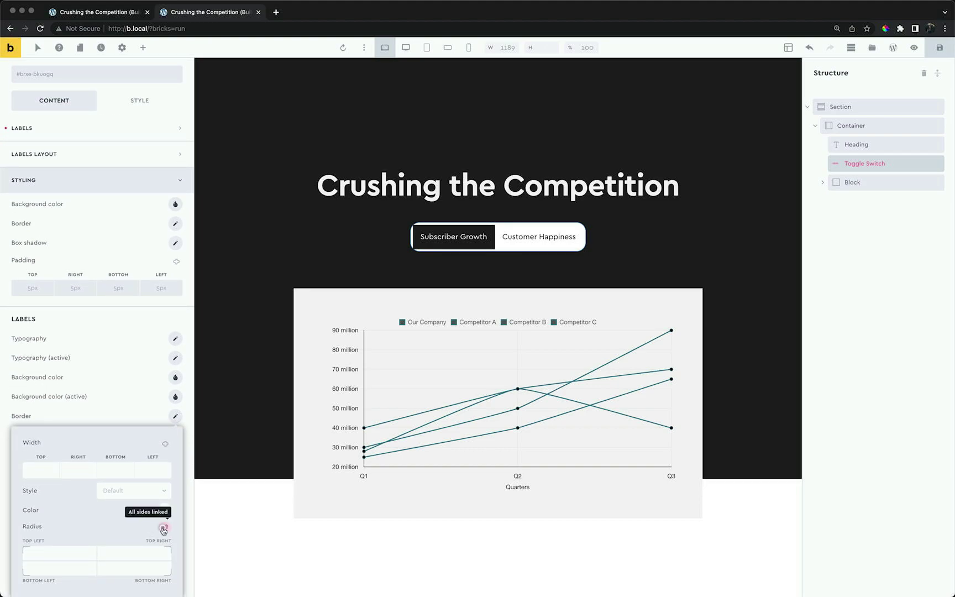
click(164, 529)
click(87, 554)
text(12)
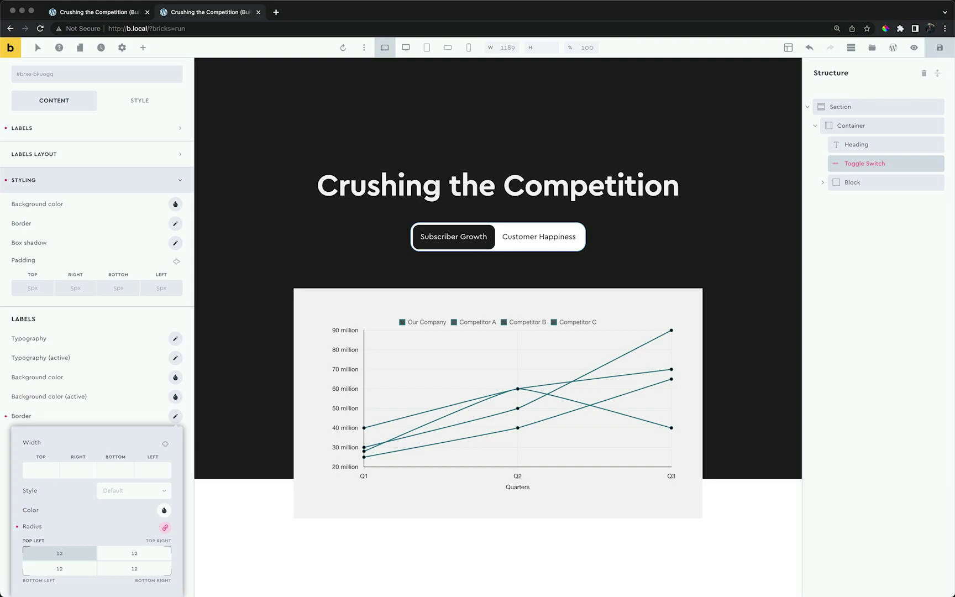
Make the active label background purple and save the page.
click(172, 399)
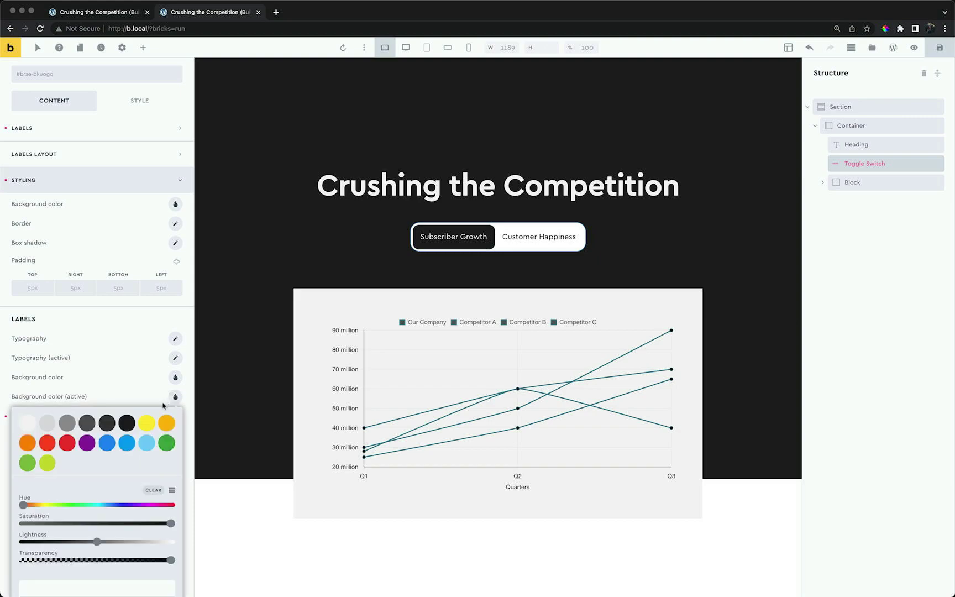
click(89, 446)
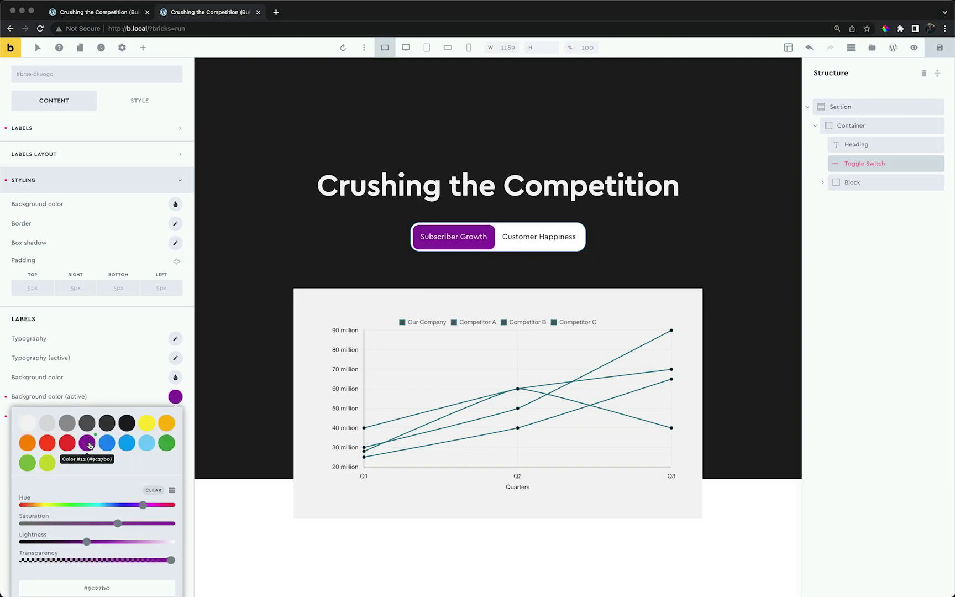
click(938, 57)
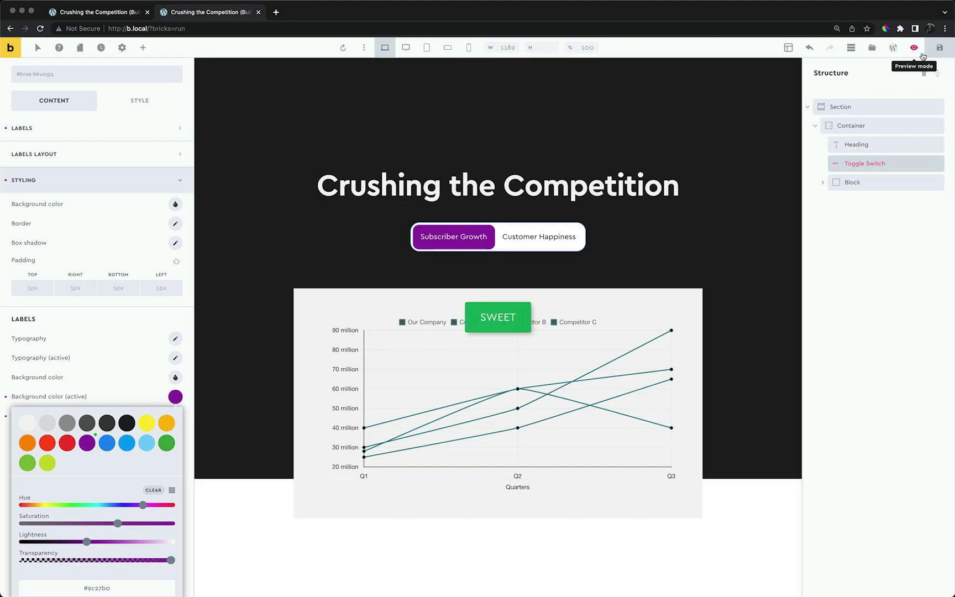
click(914, 49)
click(895, 52)
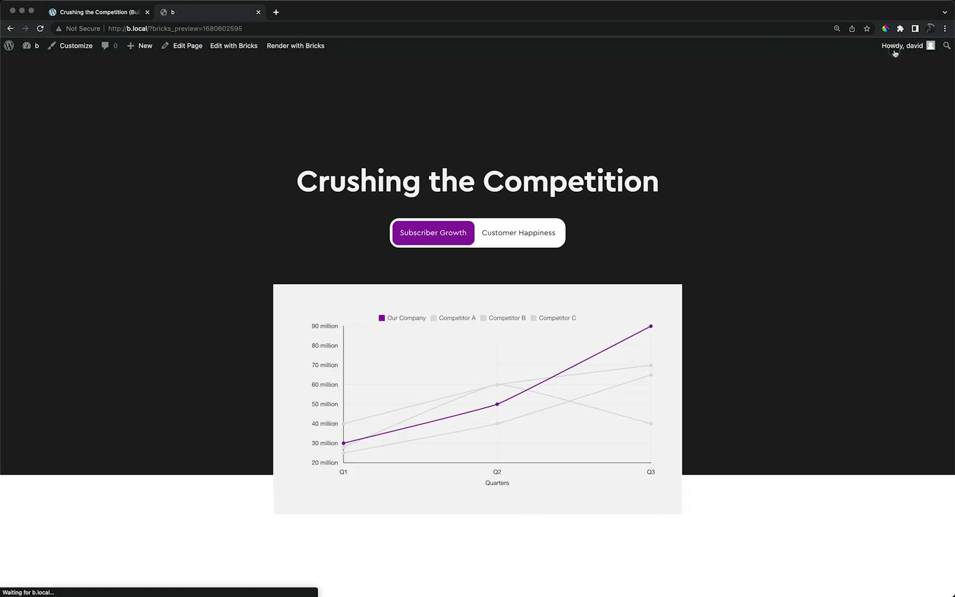
scroll(776, 169, down, 1)
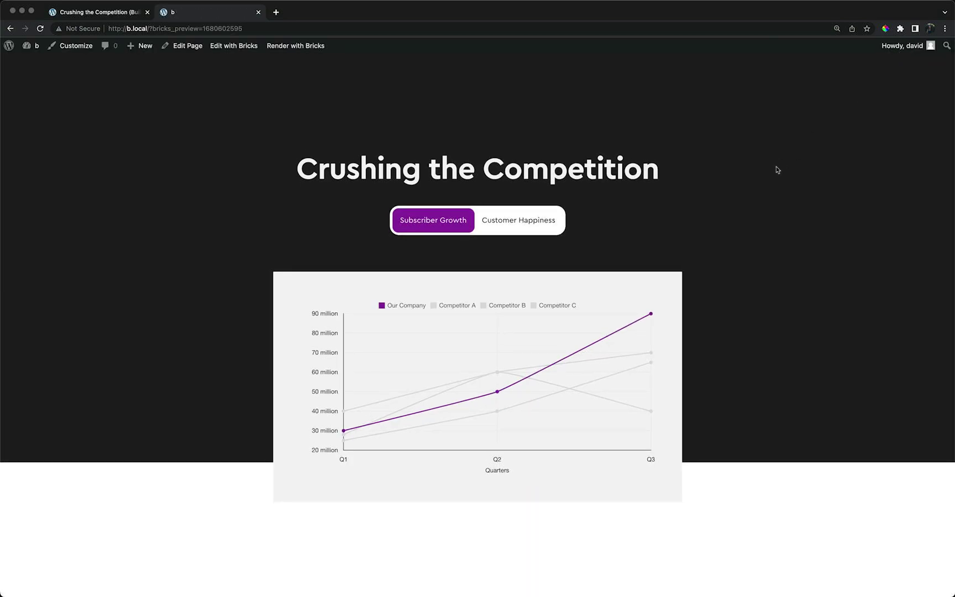
click(536, 232)
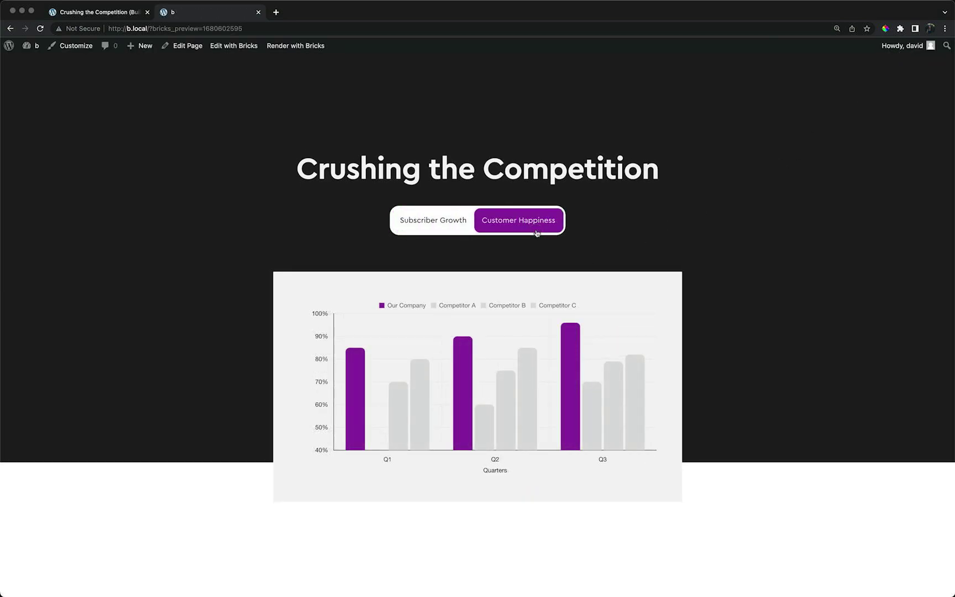
click(450, 227)
click(506, 221)
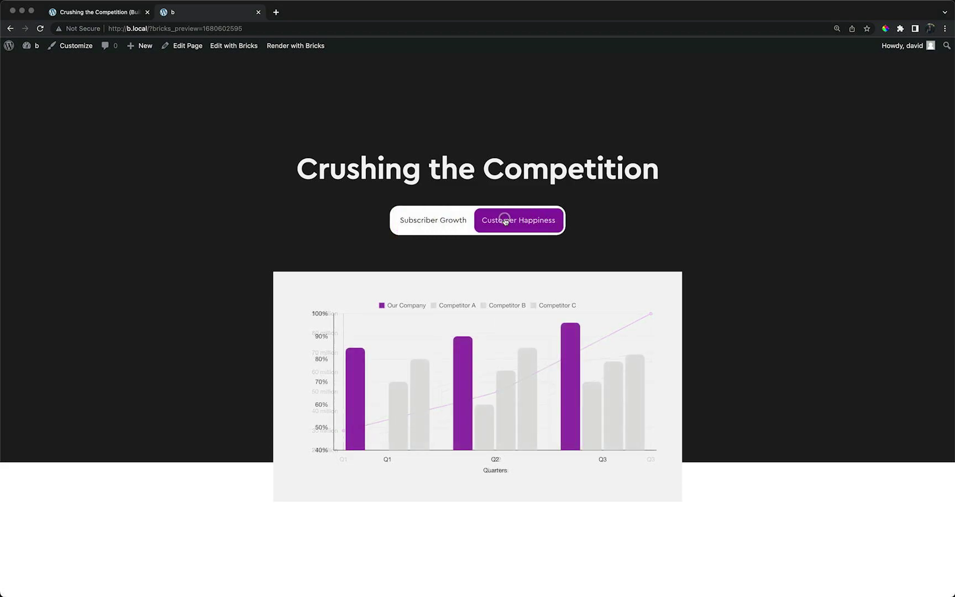
click(430, 222)
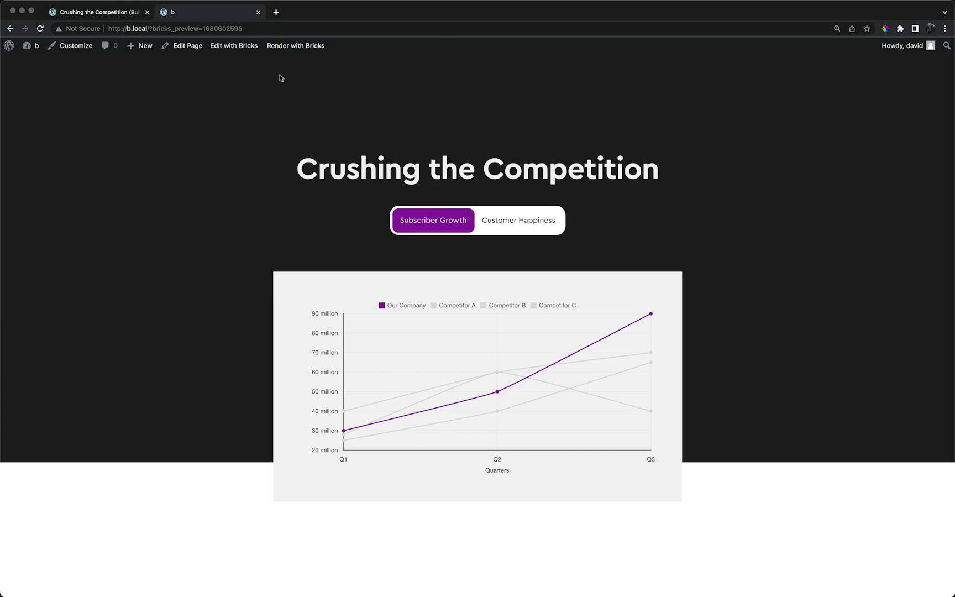
click(234, 45)
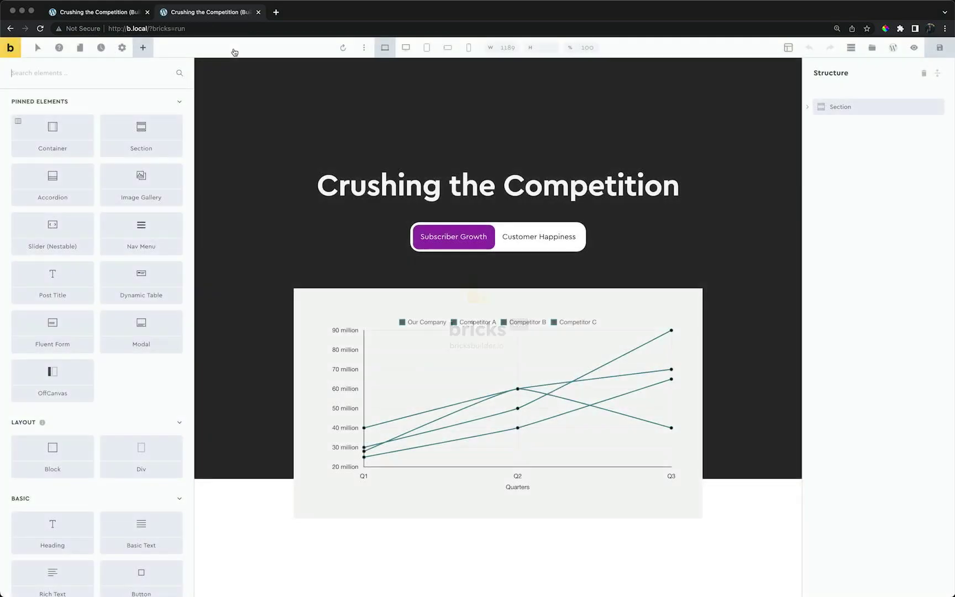
Enable line-chart tooltips on Hover & Click, then test by hiding Competitor B and C.
click(525, 355)
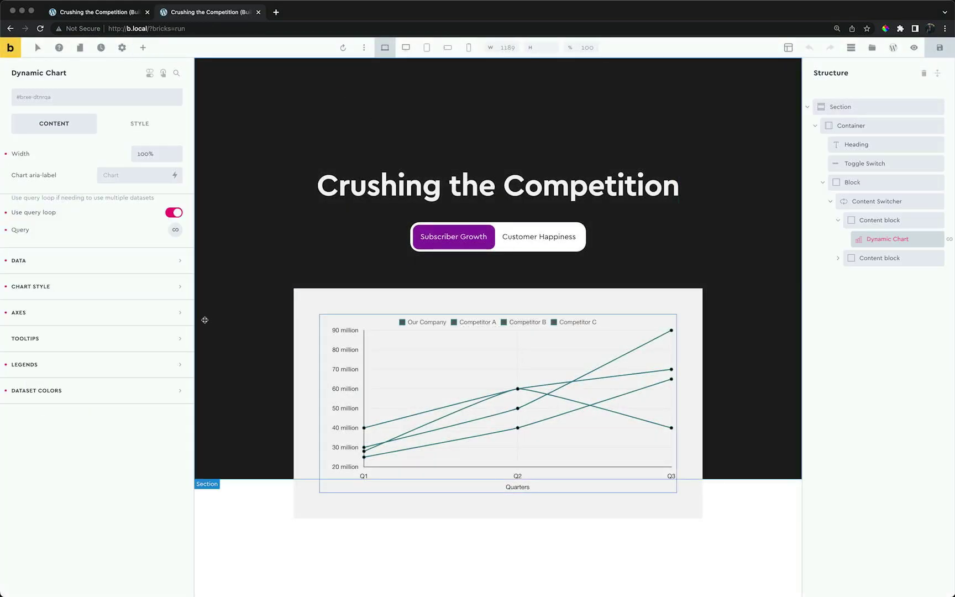
click(41, 345)
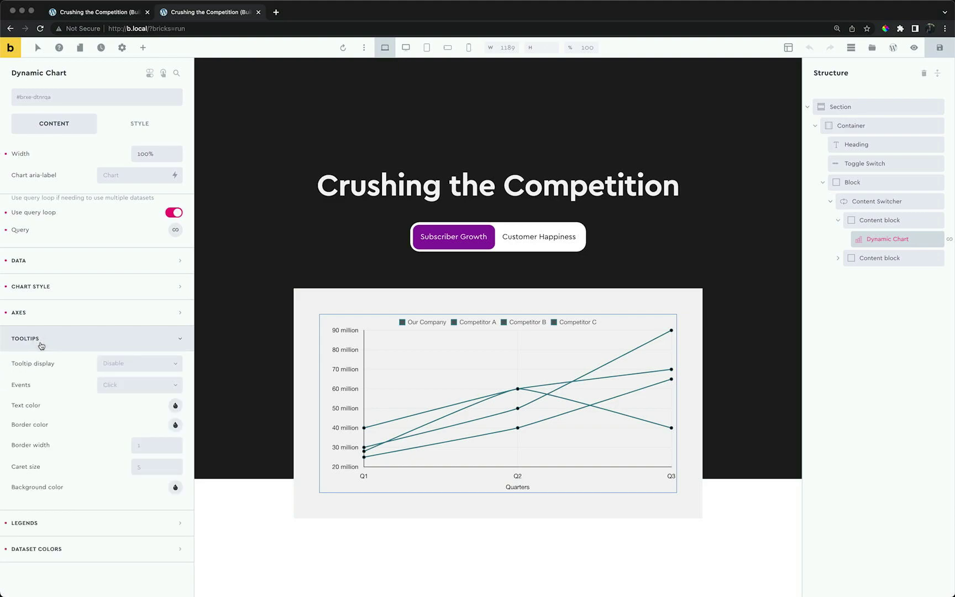
click(129, 368)
click(127, 395)
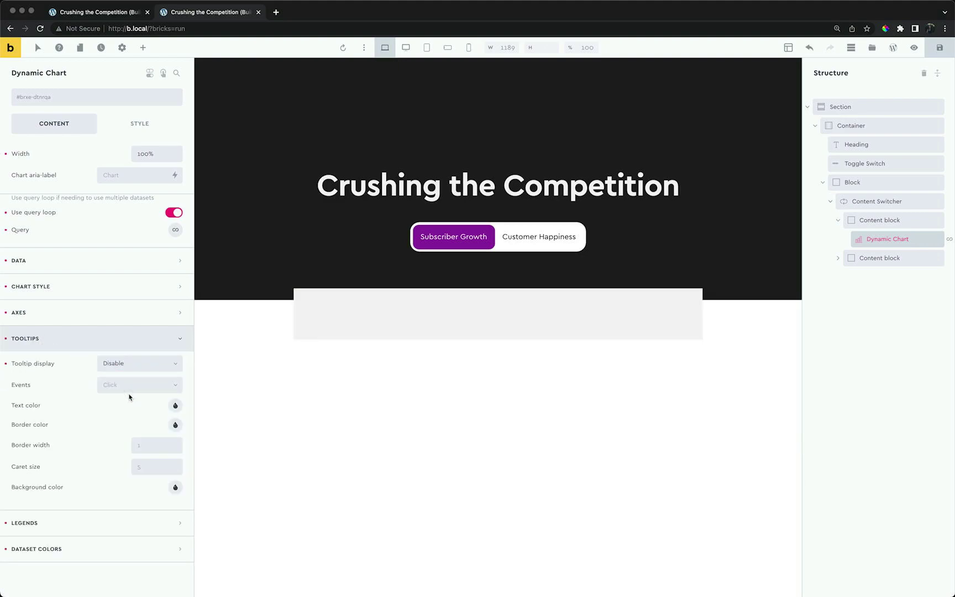
click(139, 387)
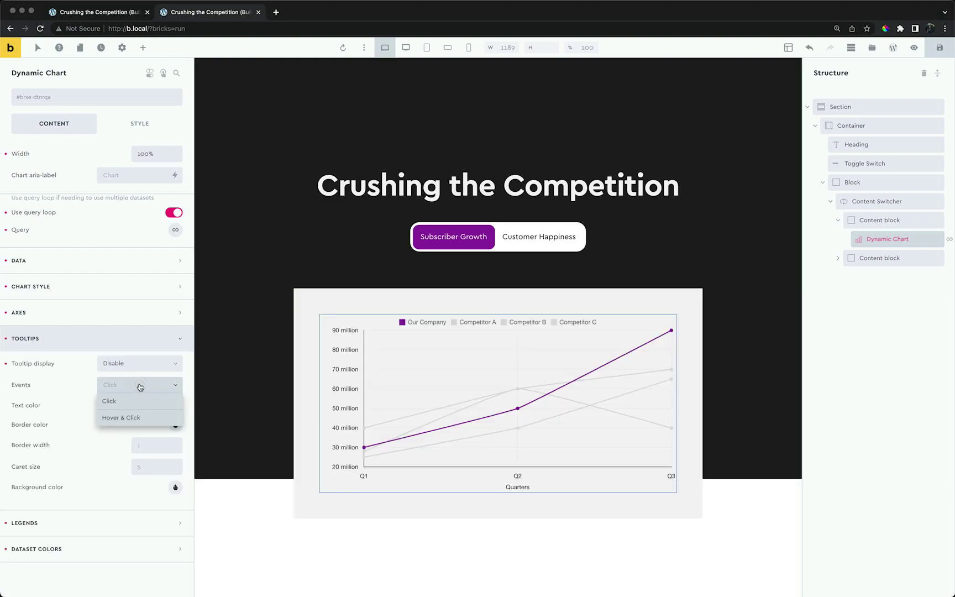
click(132, 417)
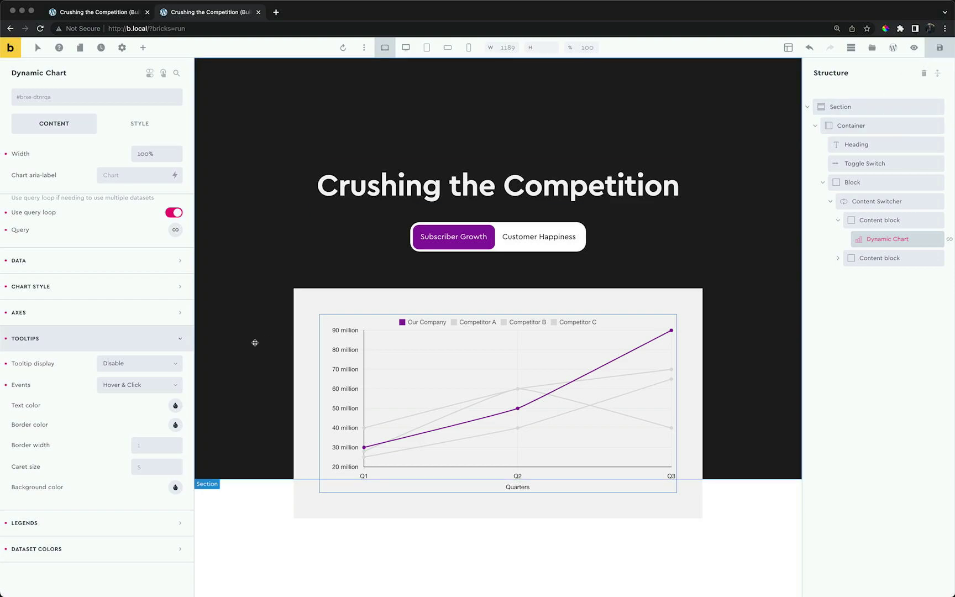
click(157, 365)
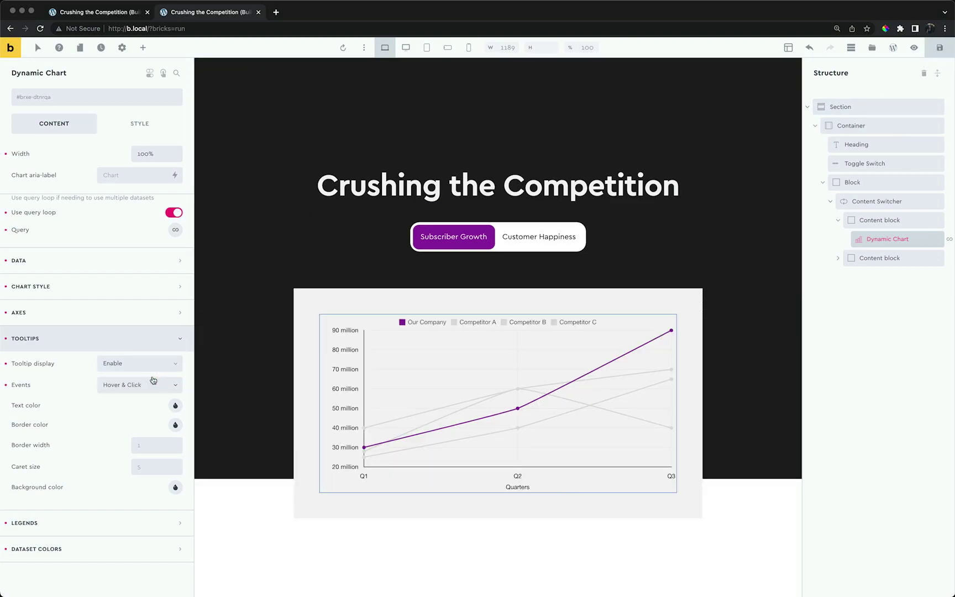
mouse_move(516, 408)
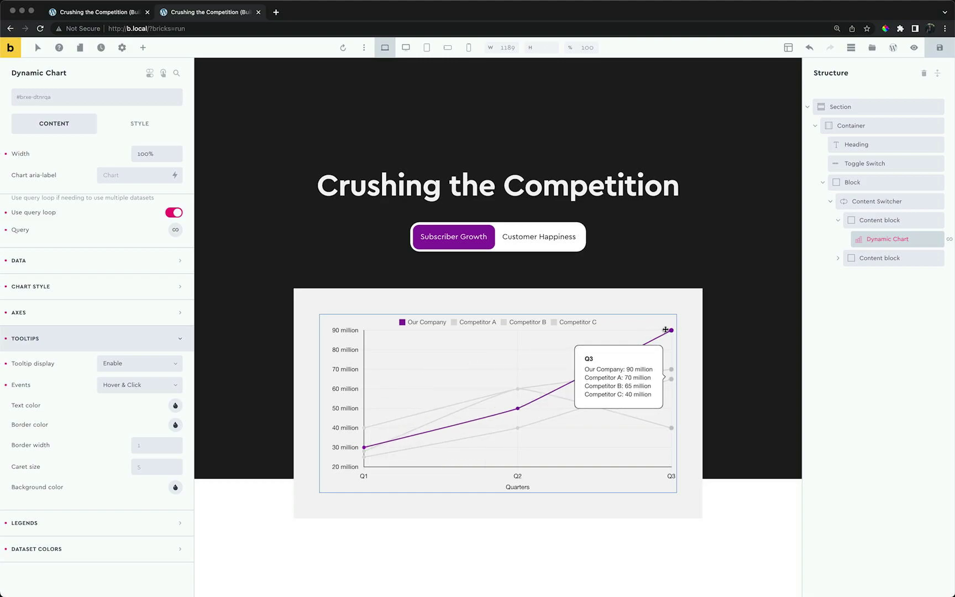
click(528, 323)
click(573, 322)
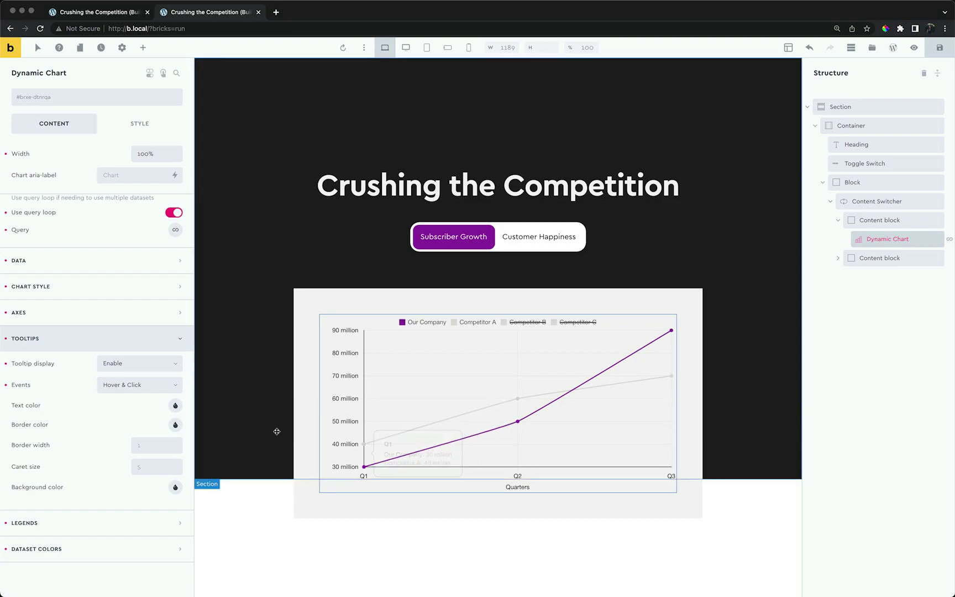
Set the tooltip background to purple and the tooltip text to white.
click(175, 487)
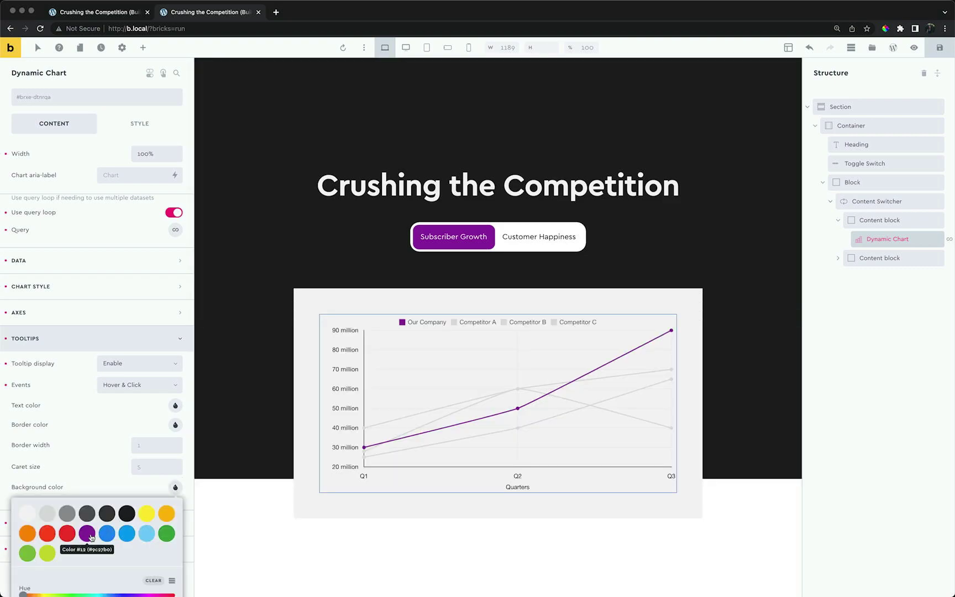
click(86, 532)
click(173, 407)
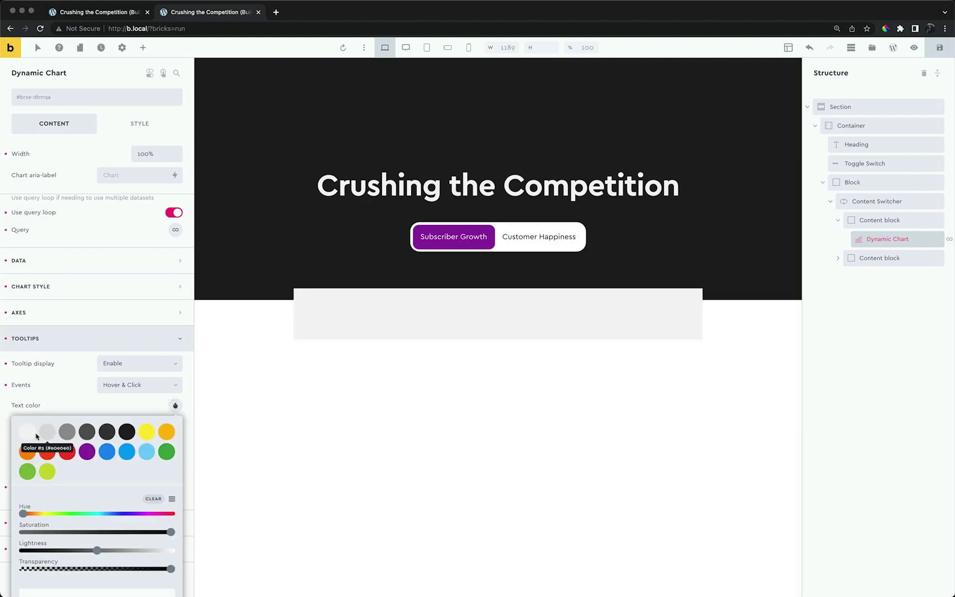
click(27, 431)
click(80, 401)
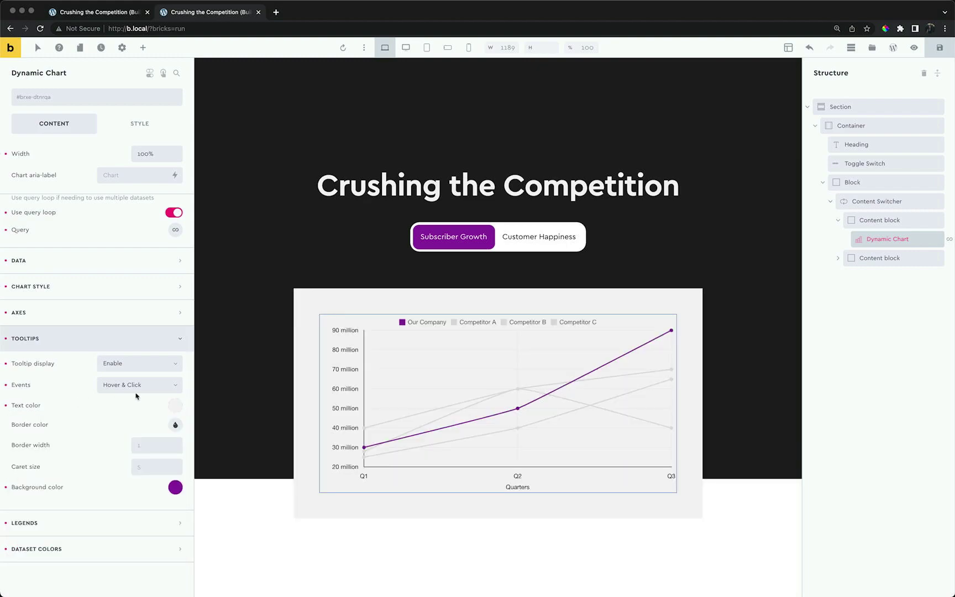
mouse_move(363, 447)
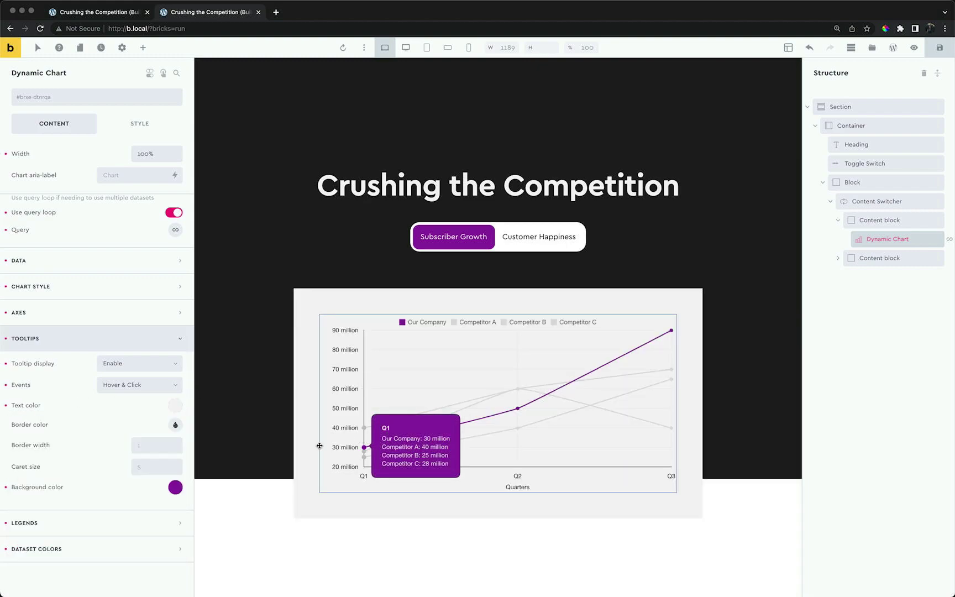
Set the tooltip border to purple #9c37b0 and save the page.
click(176, 425)
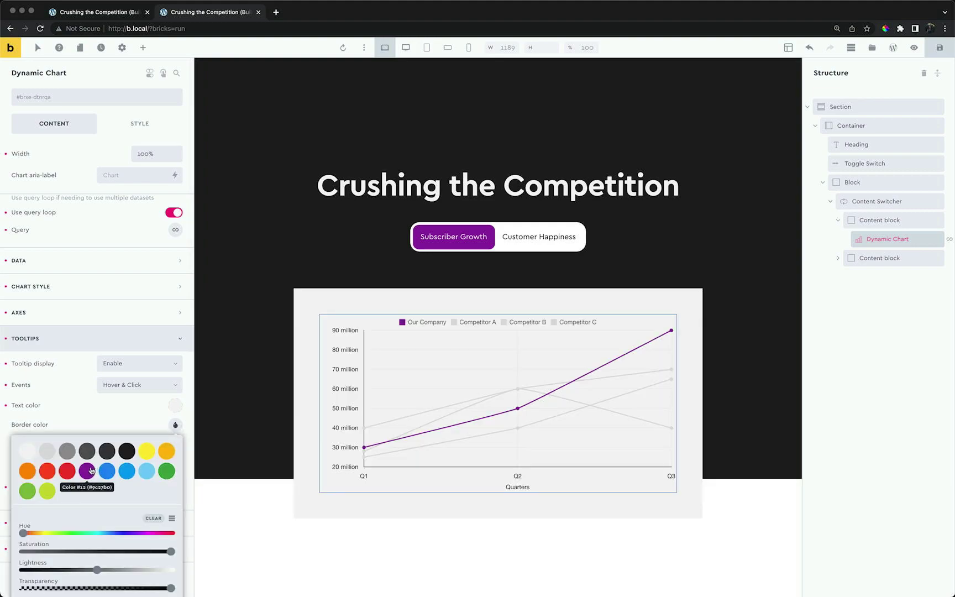
click(87, 470)
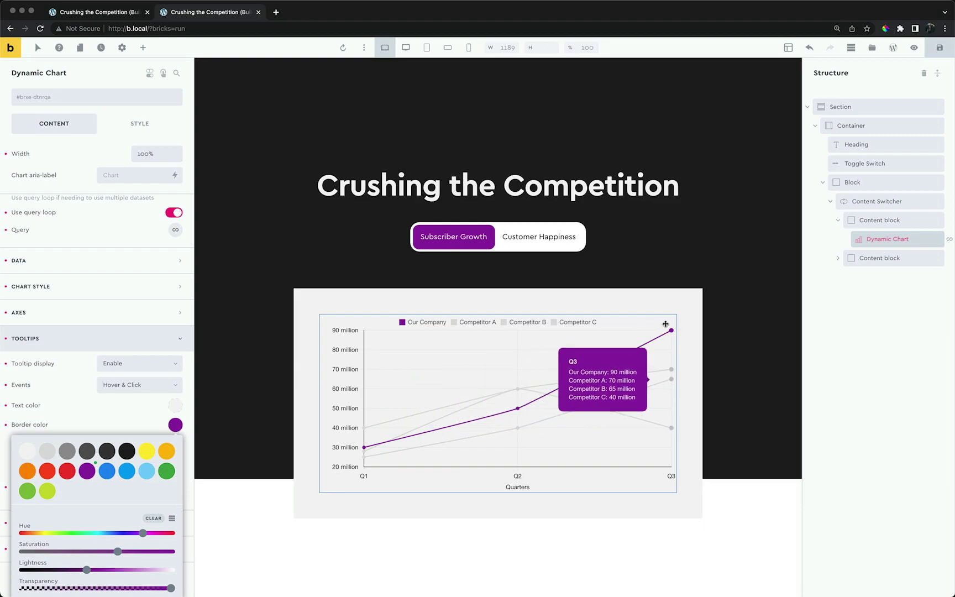
click(942, 46)
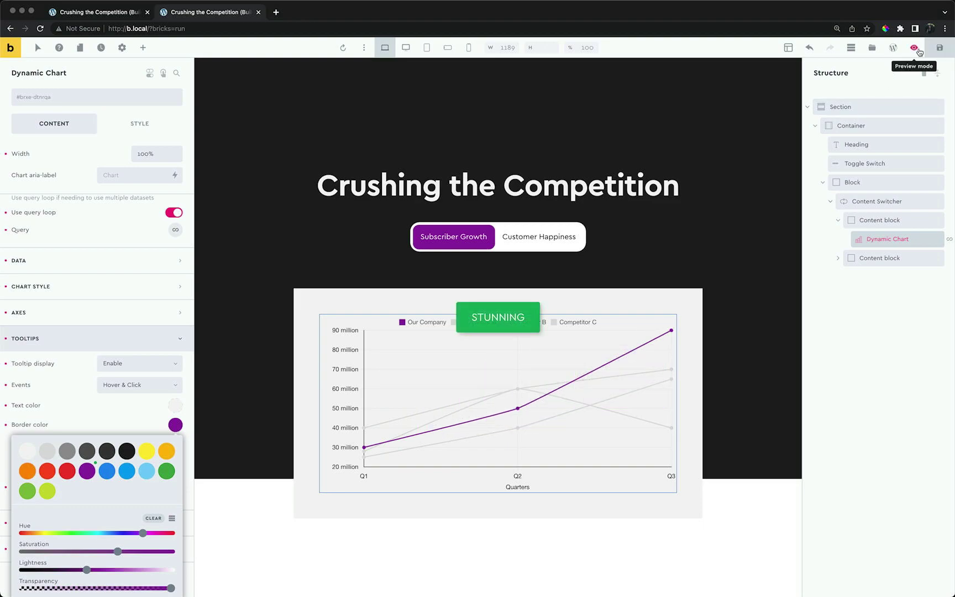
View the page on the frontend, flip to Customer Happiness and back, and hide Competitor A.
click(914, 47)
click(894, 49)
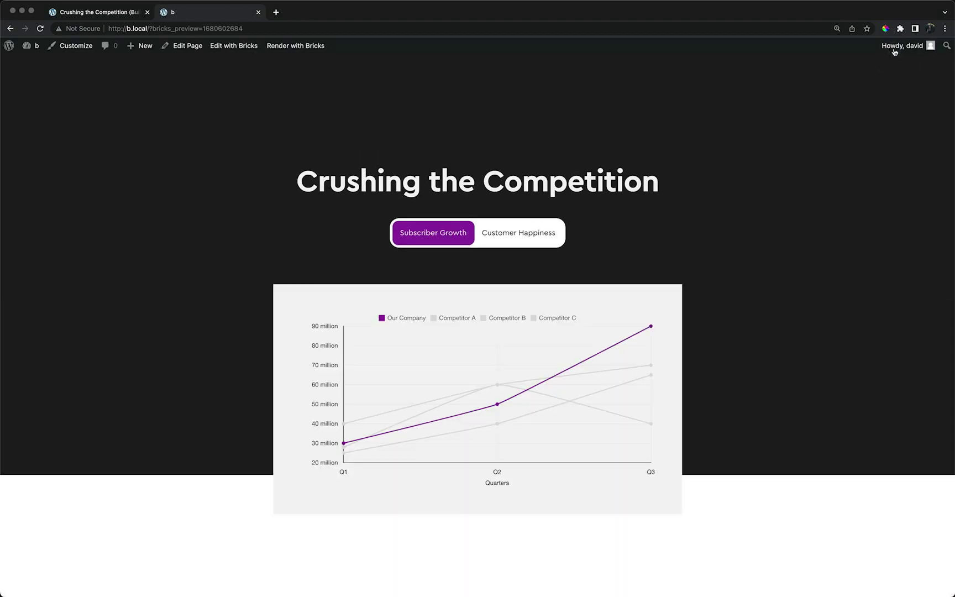
click(541, 229)
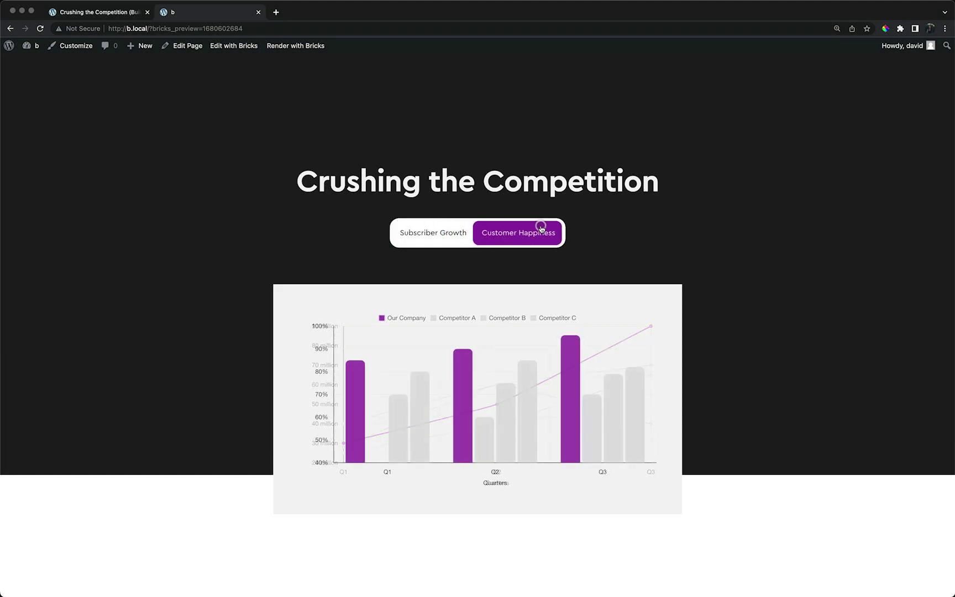
click(426, 236)
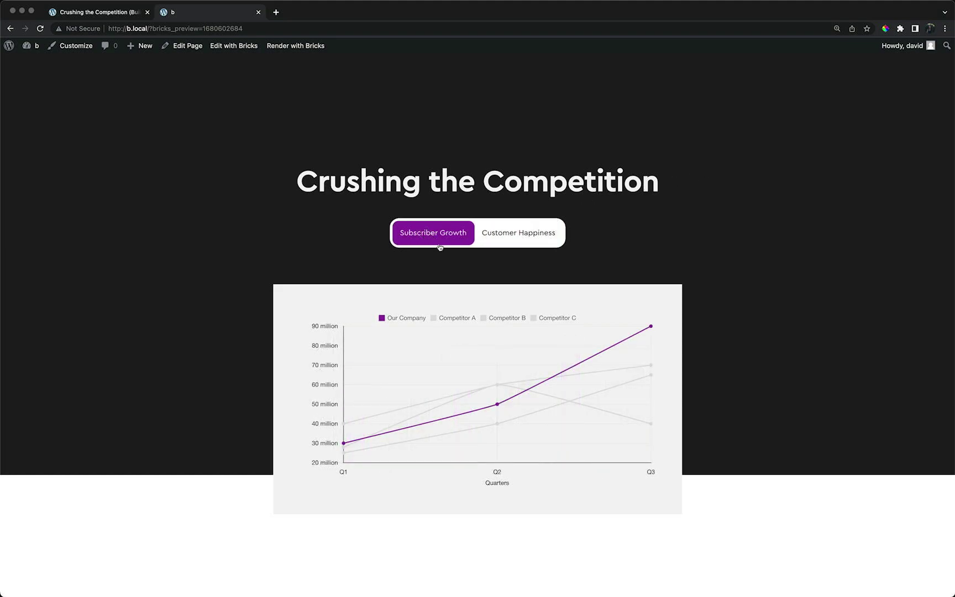
click(458, 318)
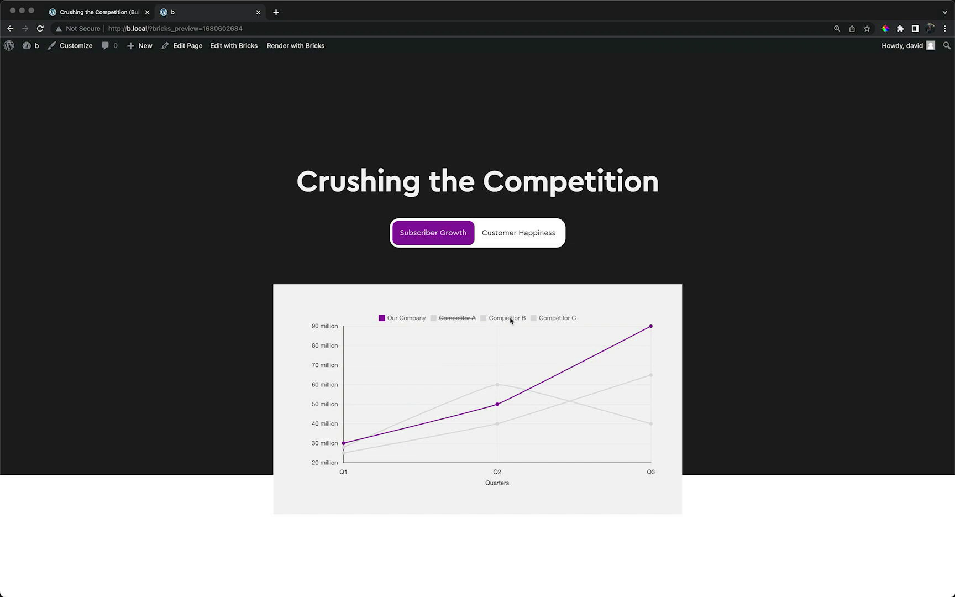